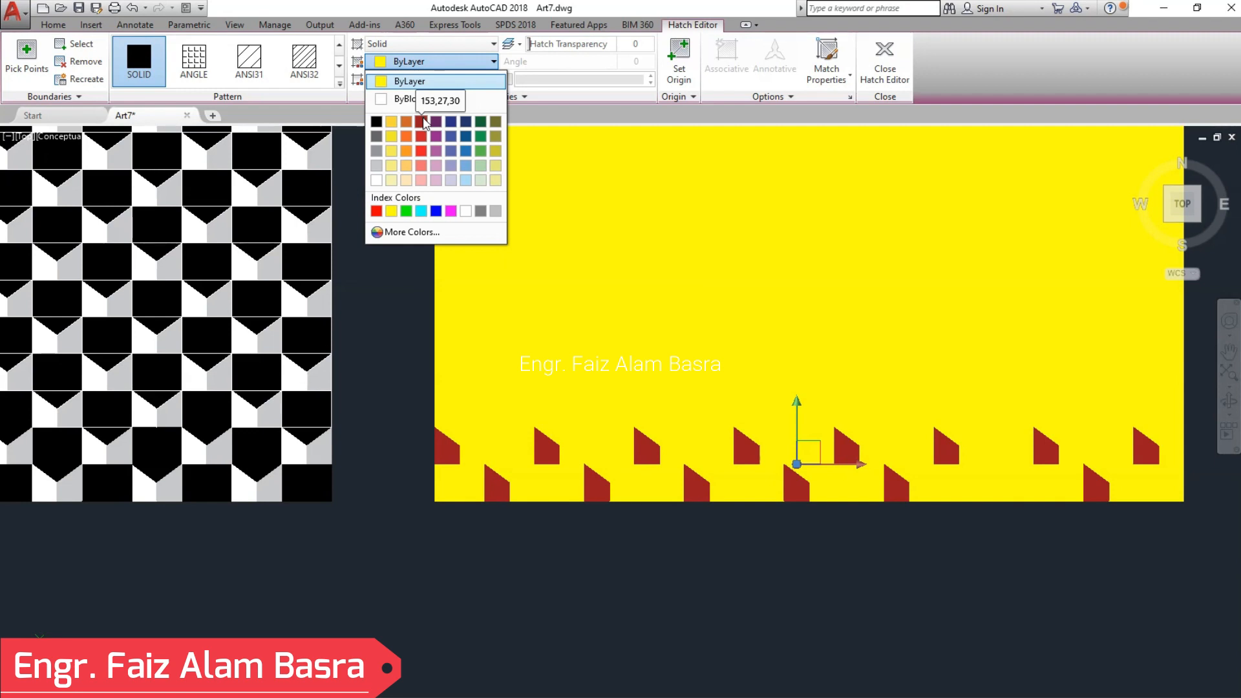
left_click(468, 284)
key("Escape")
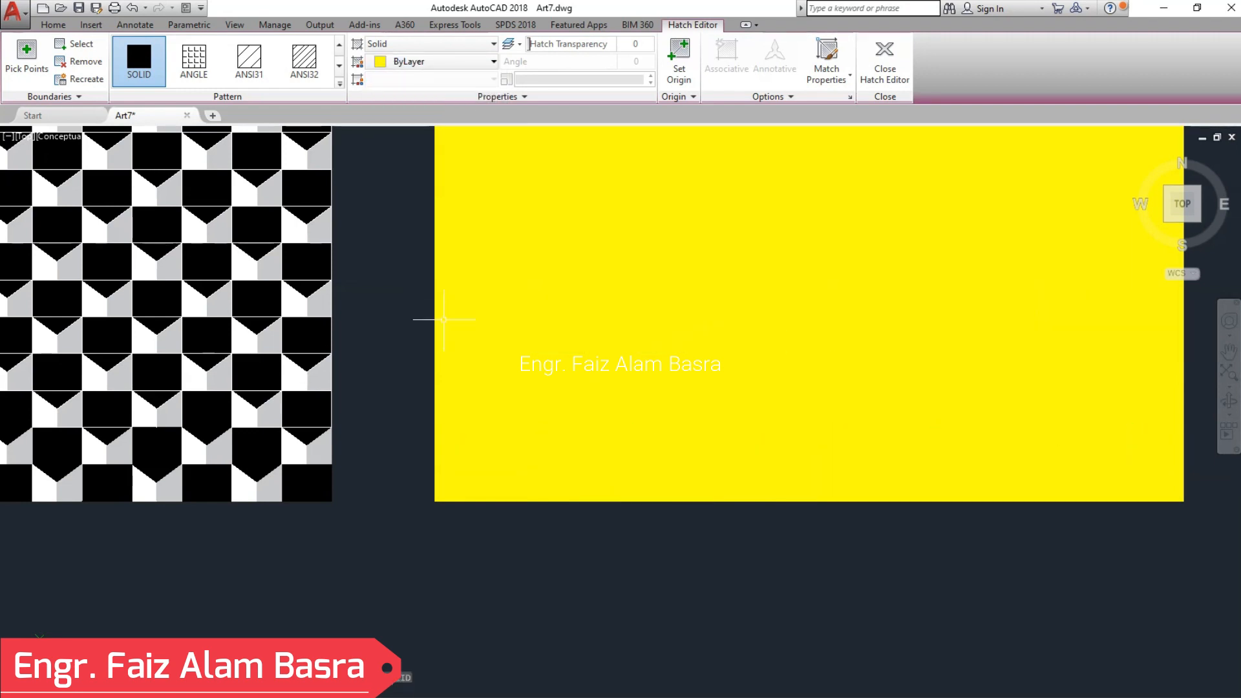
scroll(435, 327, "down", 2)
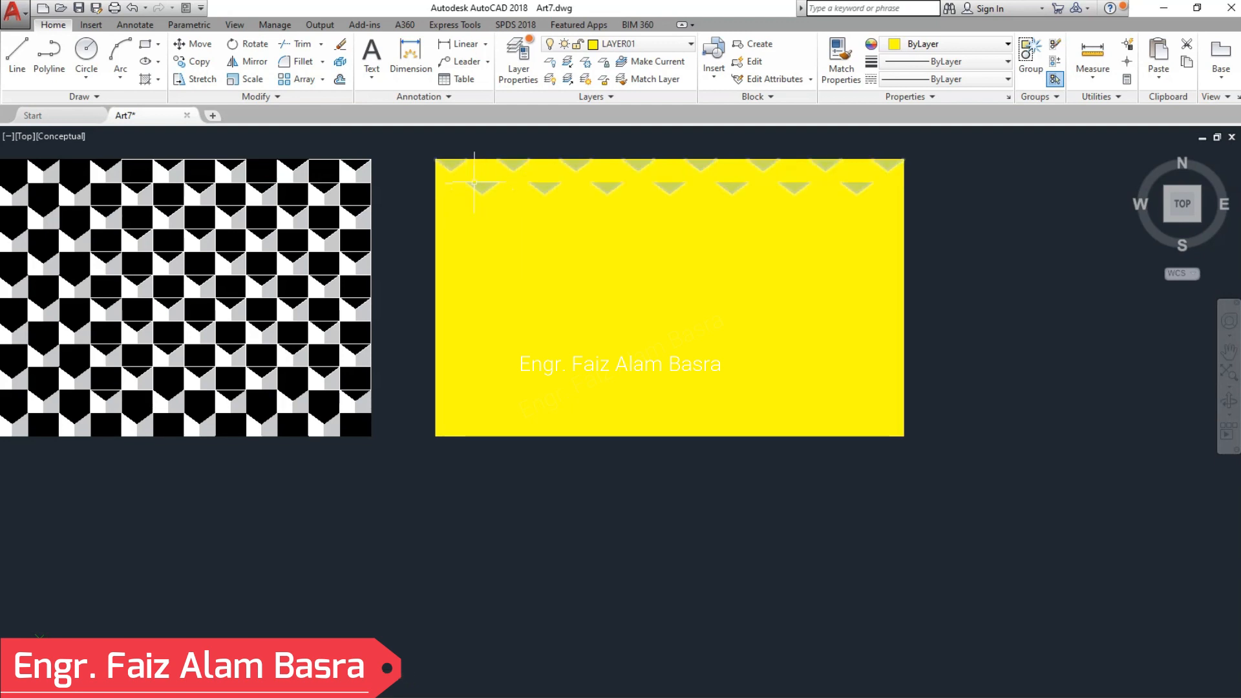
scroll(362, 205, "down", 3)
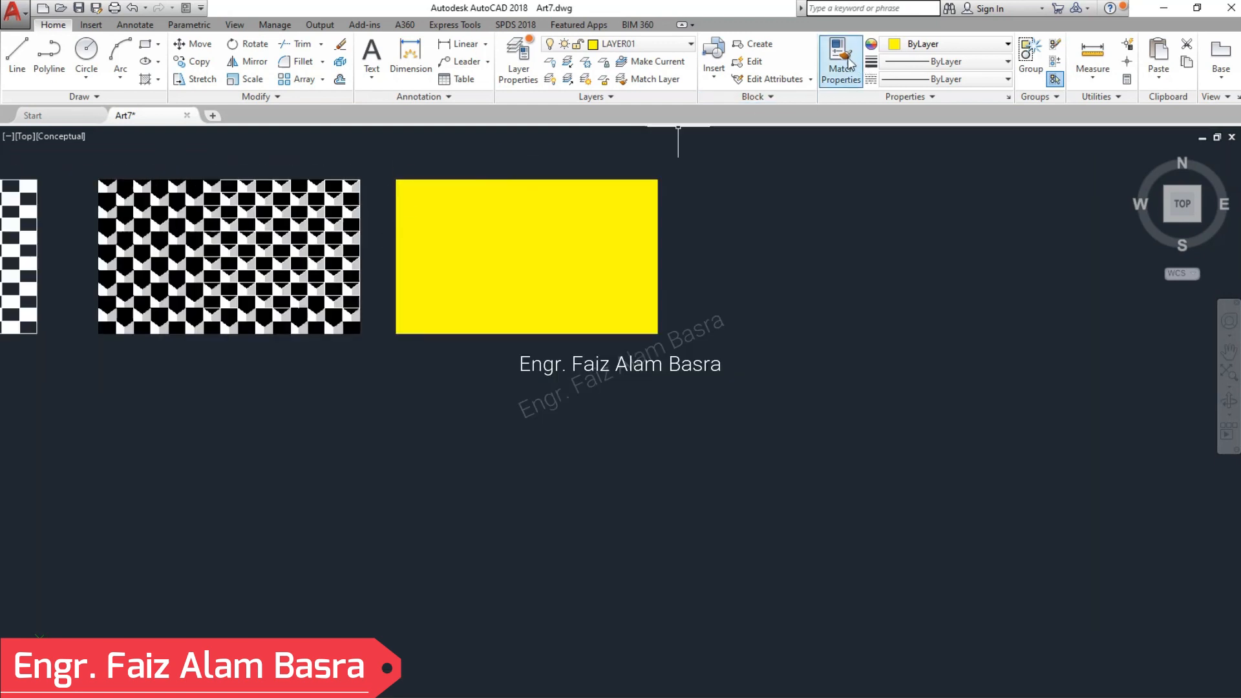
Step: Set the hatch color of the checkered rectangles in the yellow panel's lower rows to 153,27,30
scroll(493, 278, "up", 8)
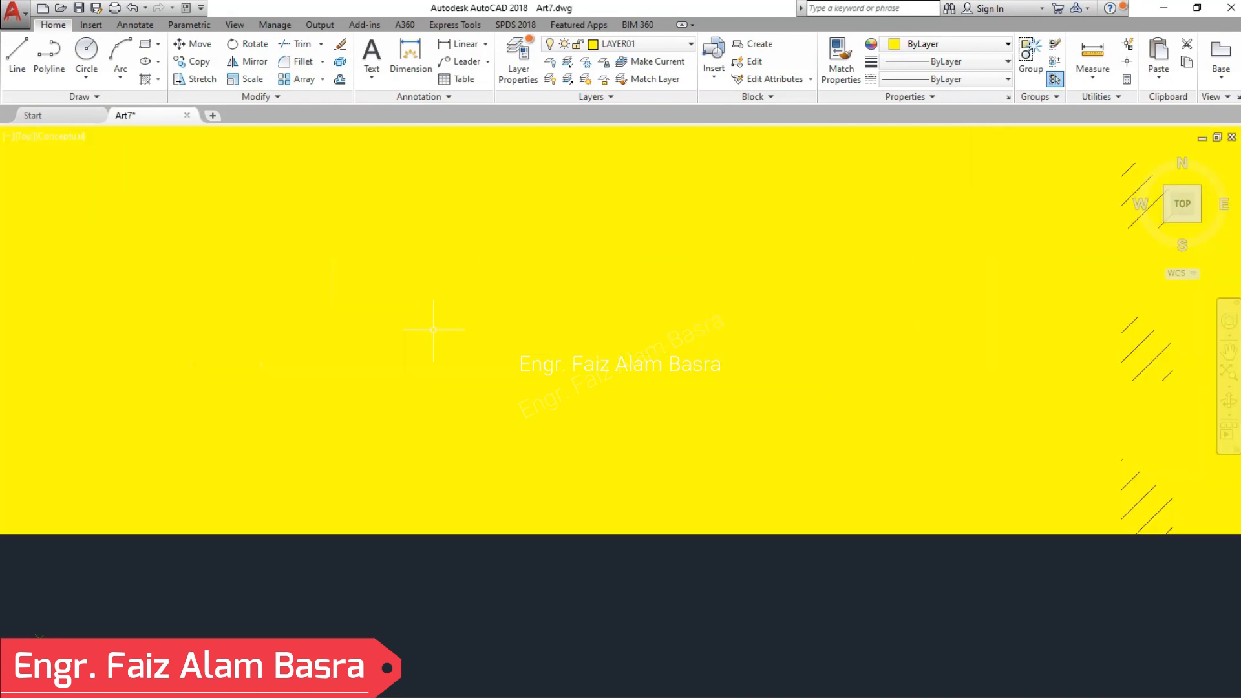
left_click(437, 355)
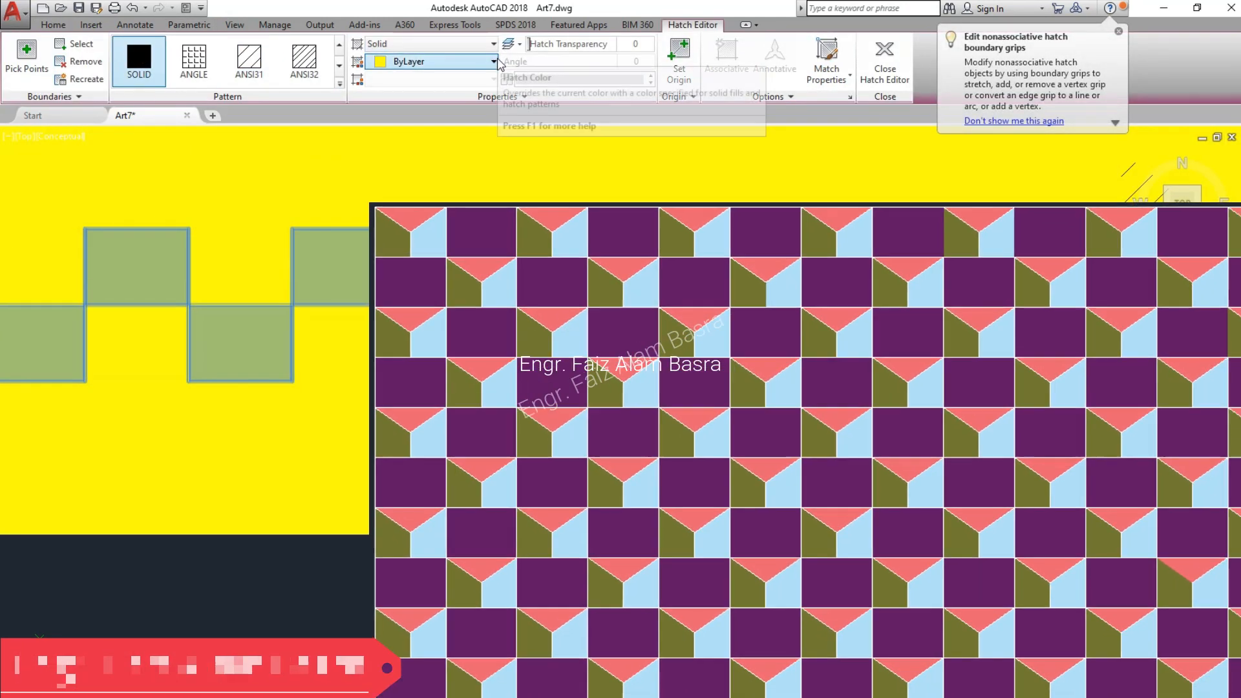
left_click(452, 61)
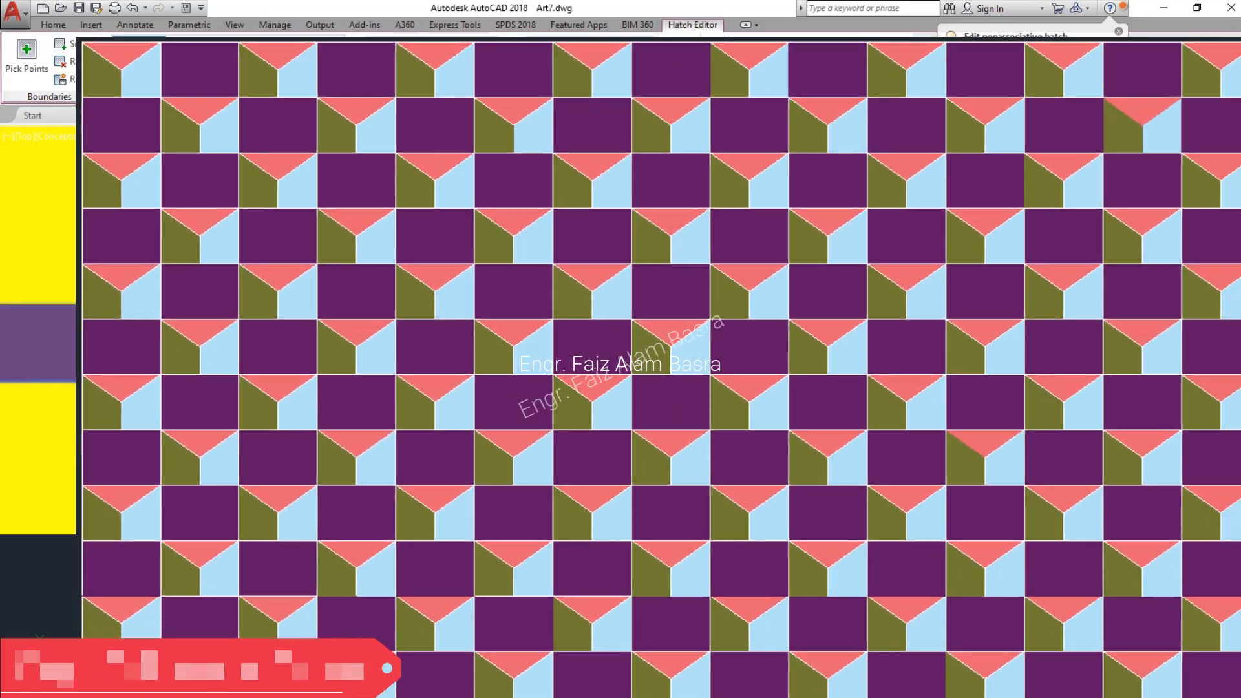
left_click(435, 187)
key("Escape")
scroll(532, 380, "down", 5)
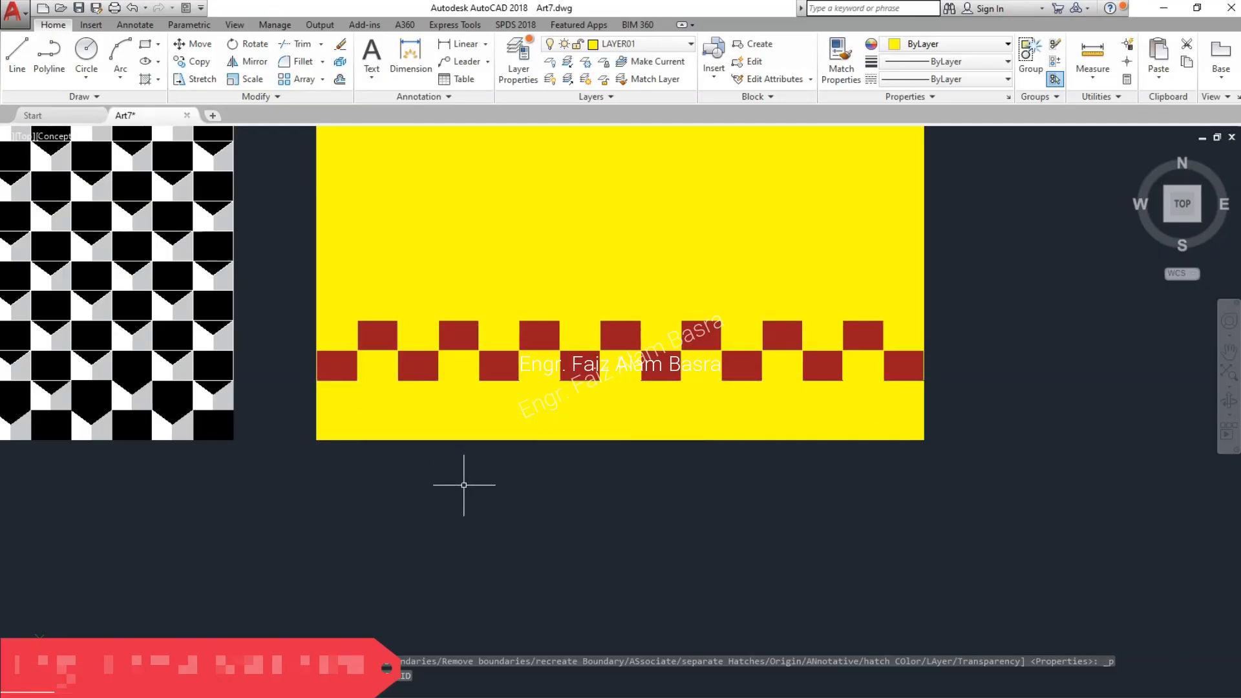
Step: Match the dark red rectangle hatch's properties to the remaining rectangle hatches and all downward-pointing triangle hatches of the yellow panel
scroll(452, 411, "up", 4)
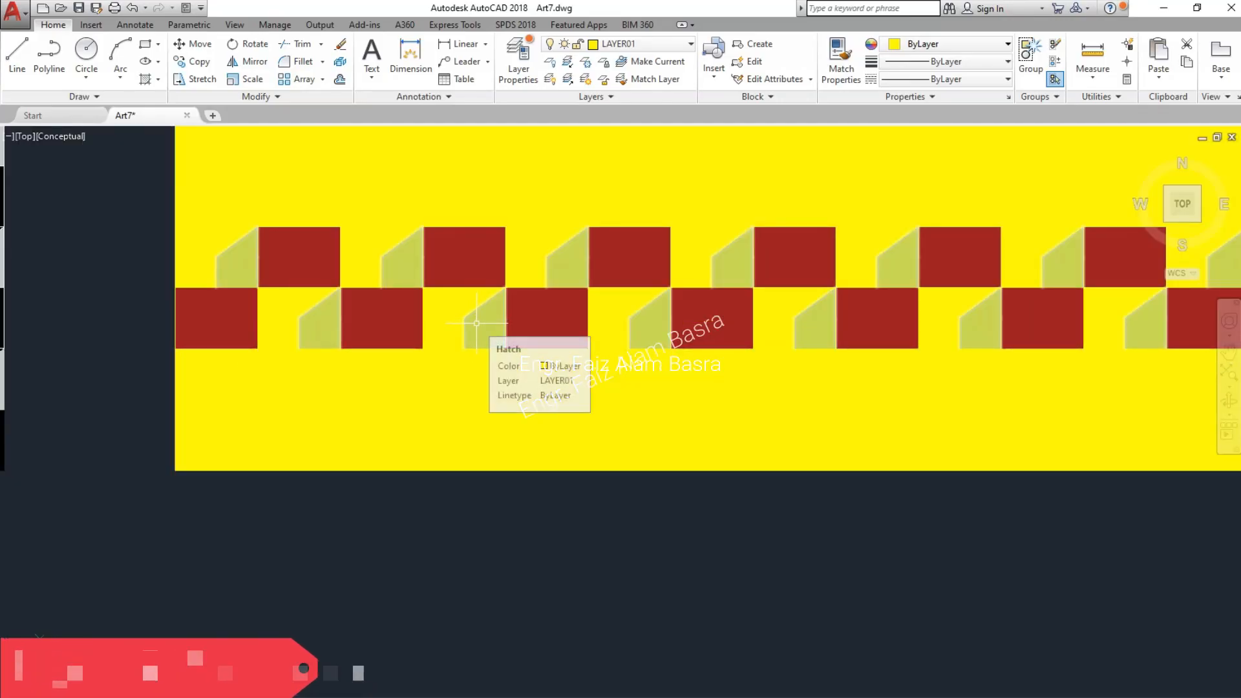
left_click(840, 60)
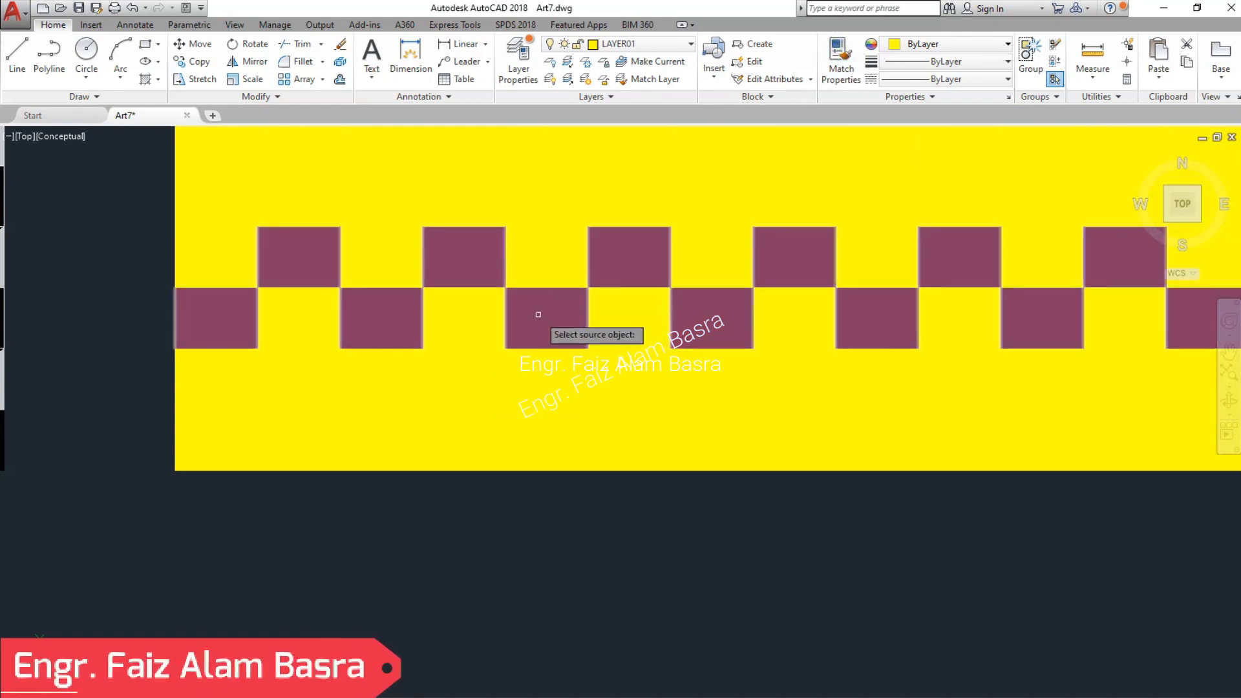
left_click(543, 320)
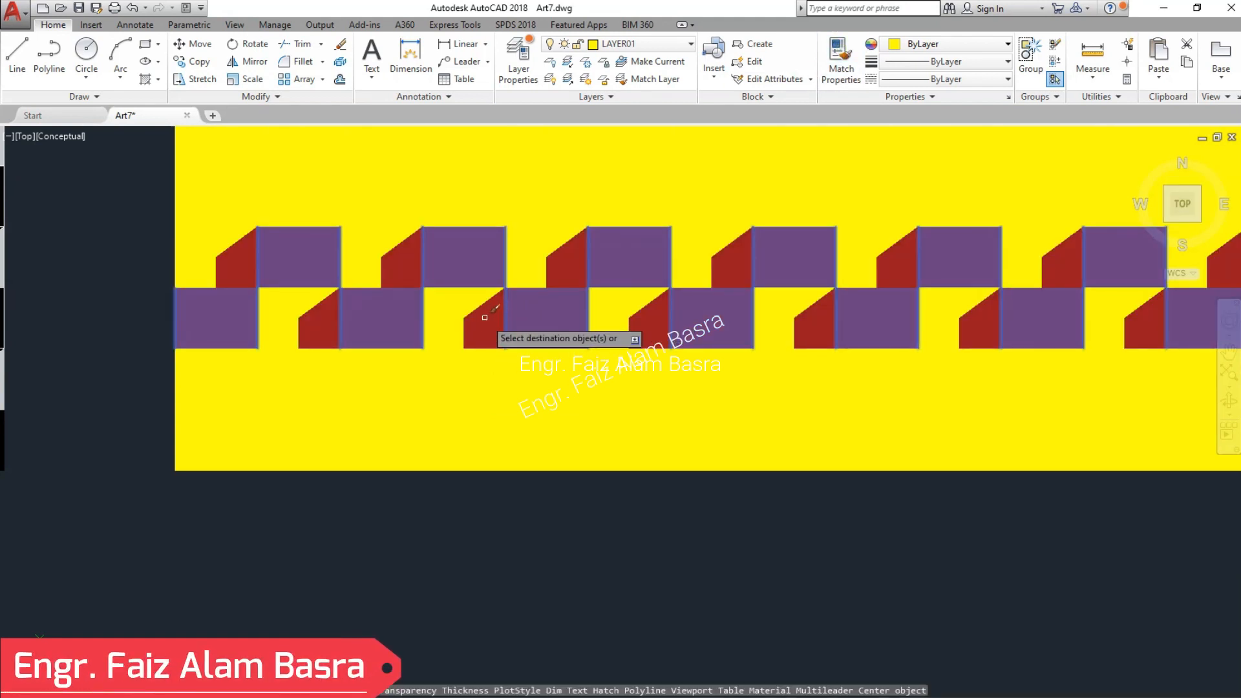
left_click(464, 299)
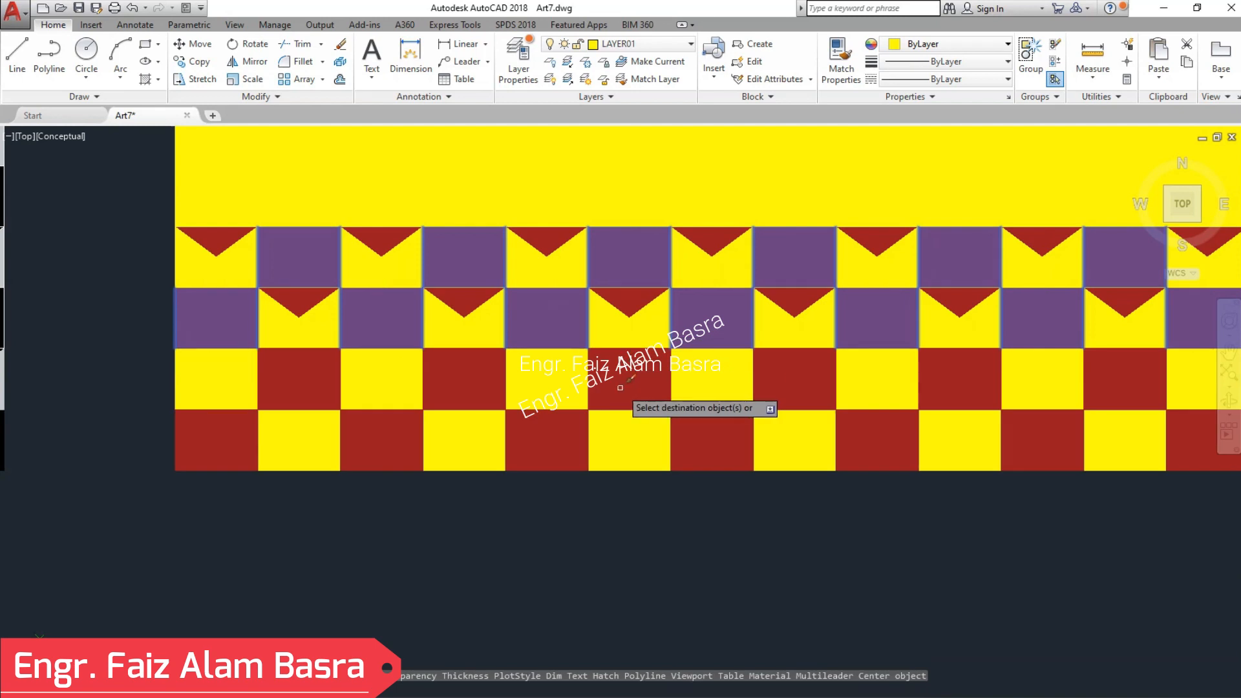
left_click(620, 388)
scroll(527, 388, "down", 2)
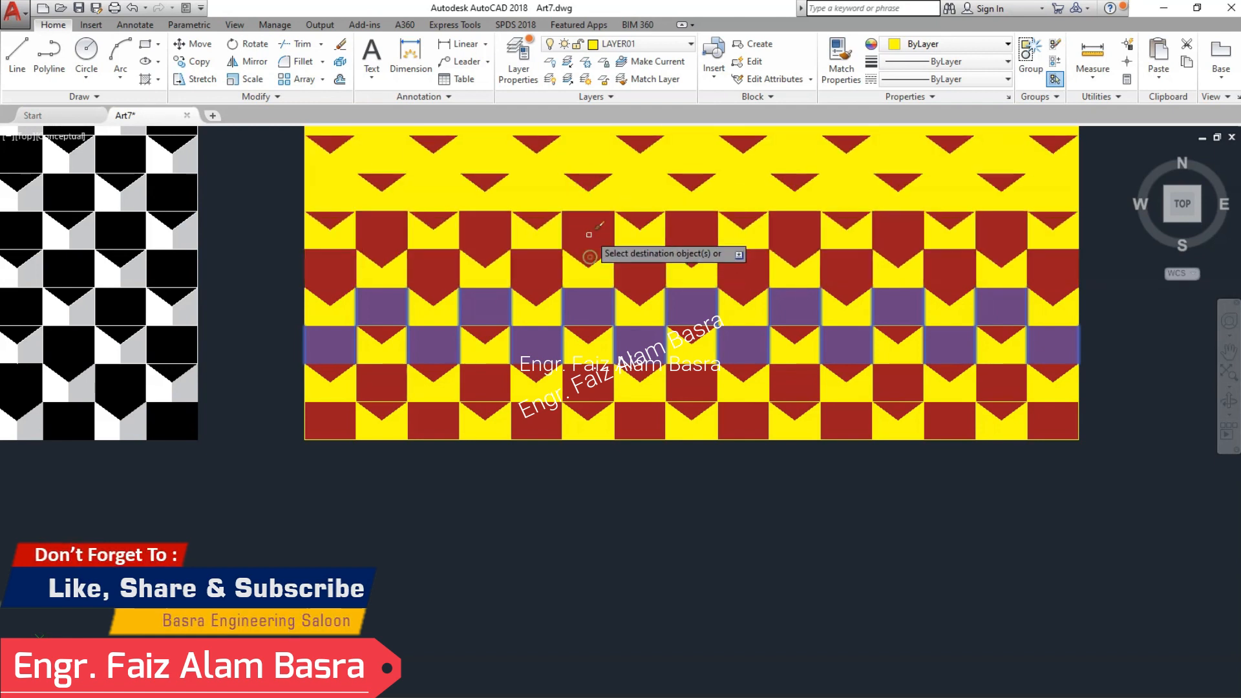
scroll(452, 407, "down", 1)
scroll(598, 311, "down", 3)
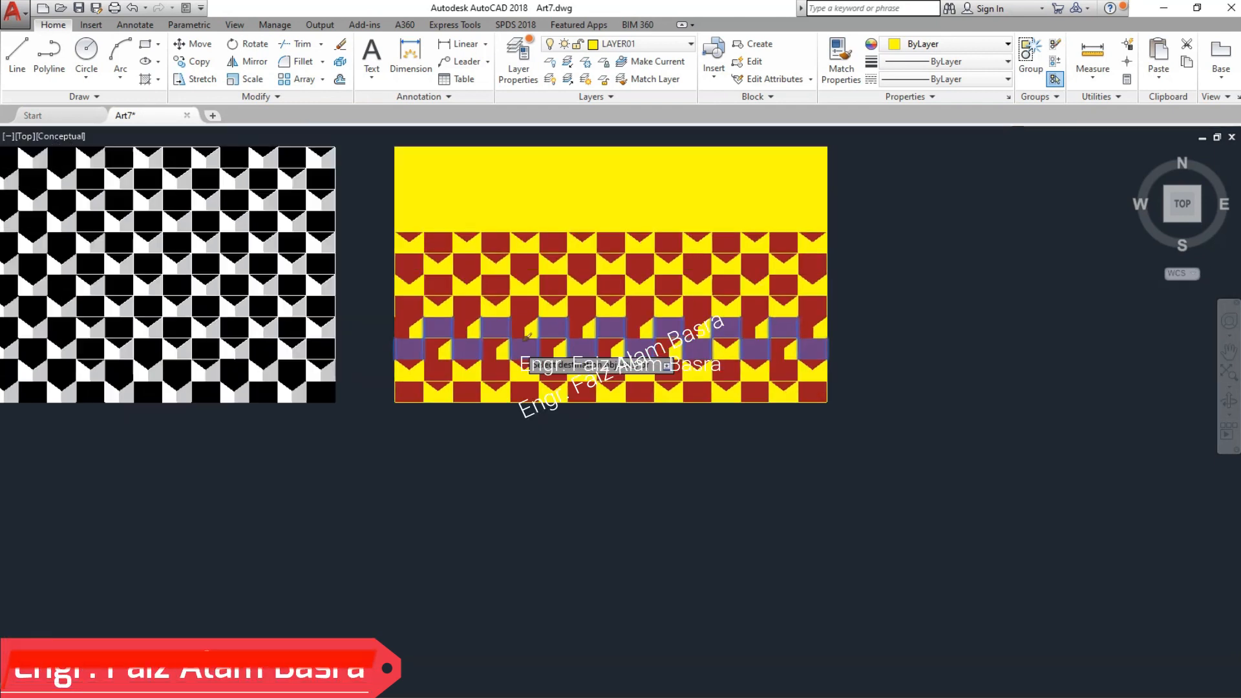
scroll(536, 184, "up", 12)
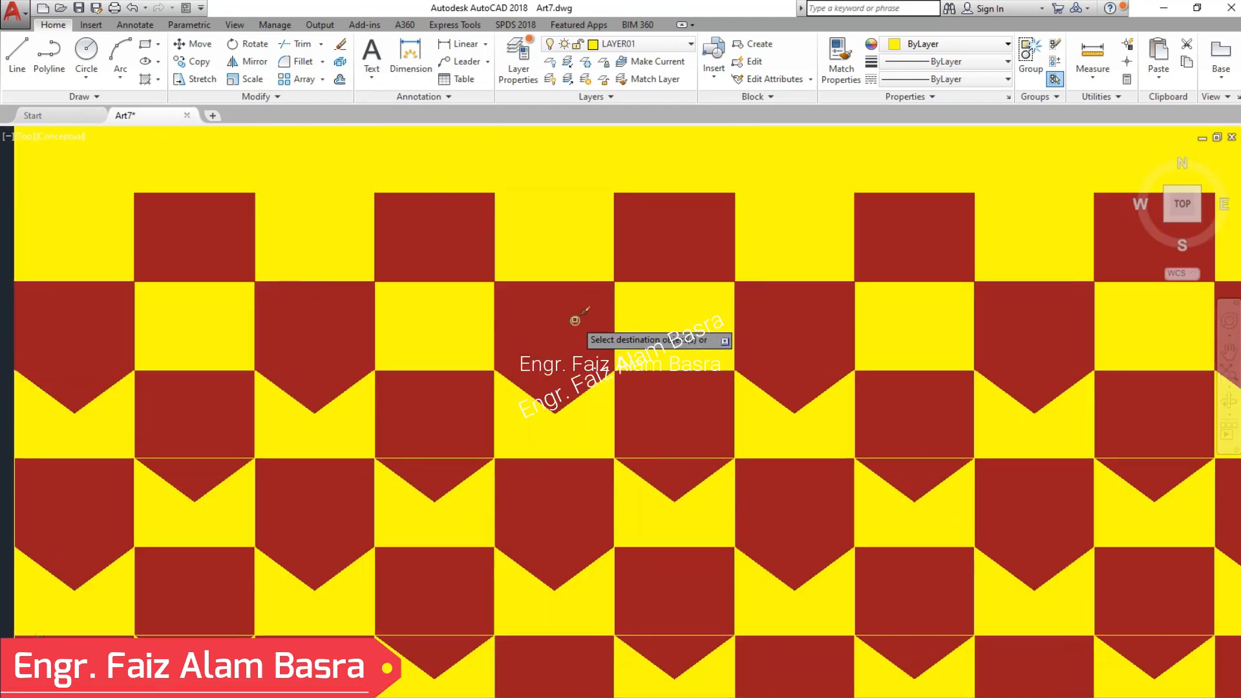
scroll(656, 295, "down", 4)
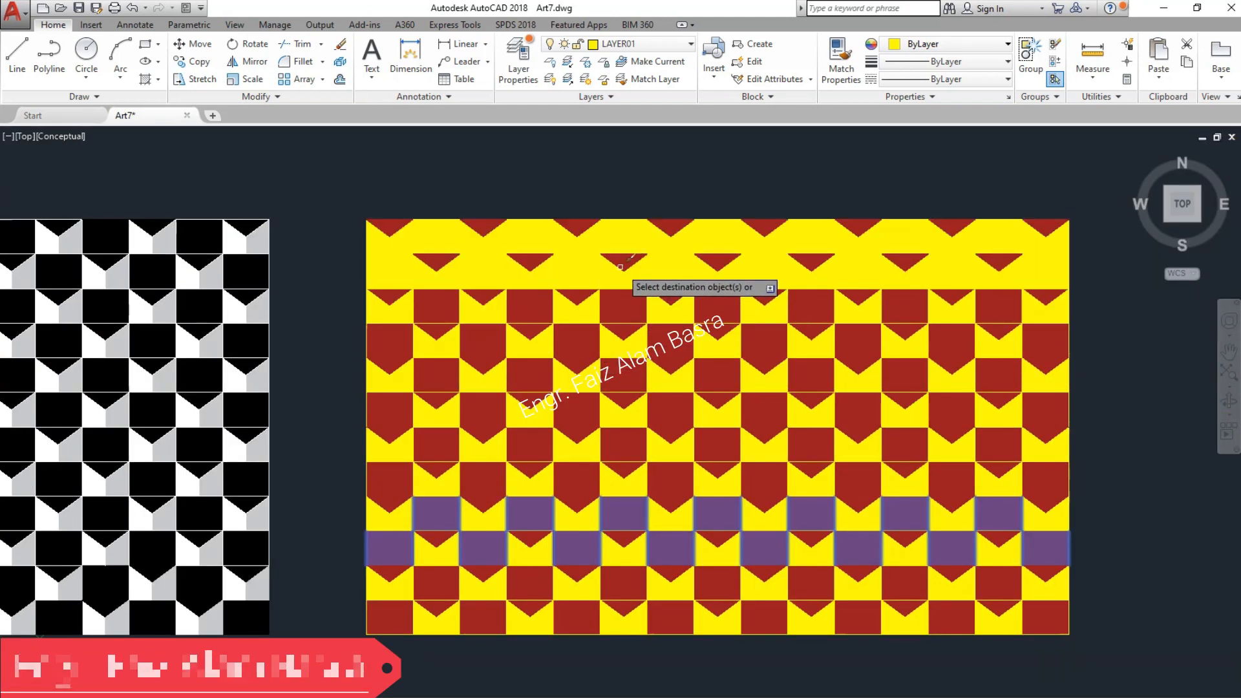
key("Escape")
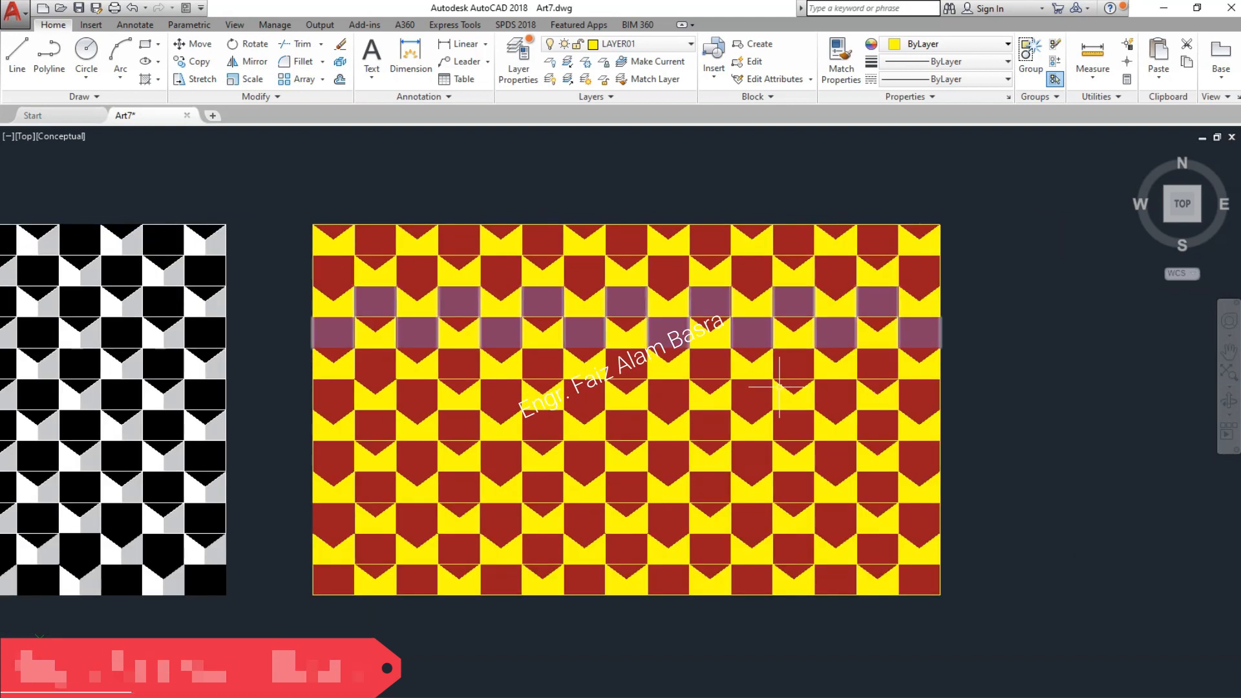
Step: Set the color of LAYER01 to index color 12 in the layer properties
scroll(779, 387, "down", 3)
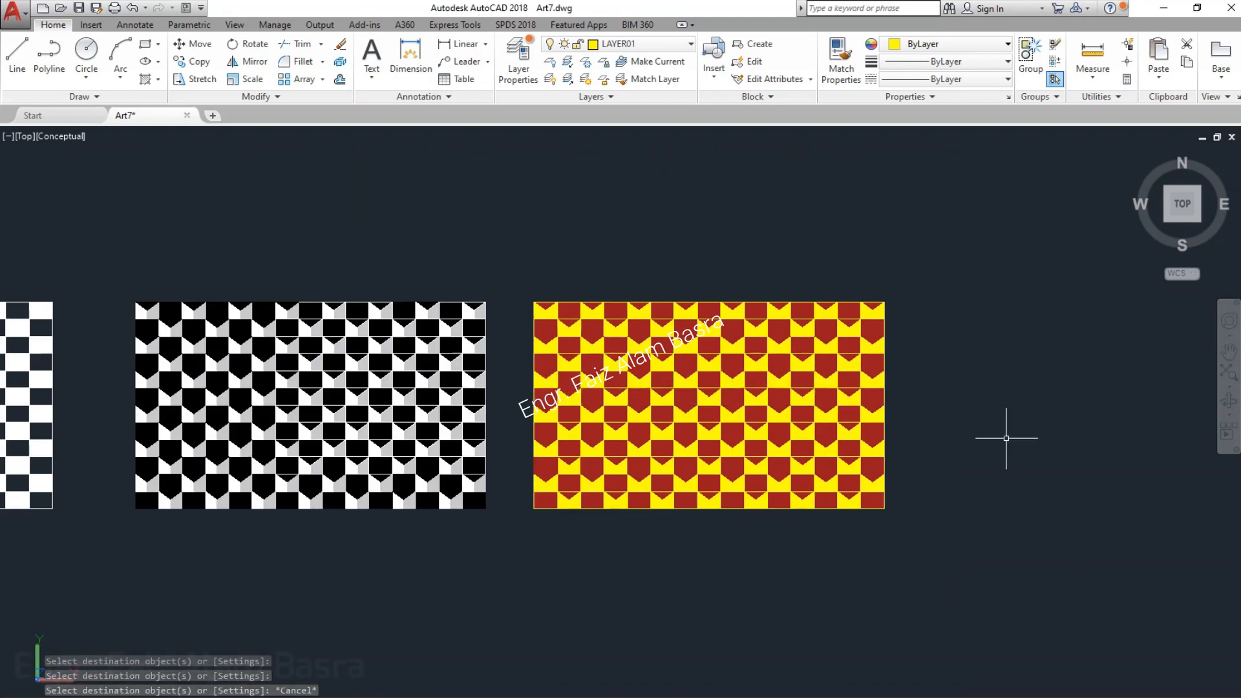
scroll(946, 383, "up", 2)
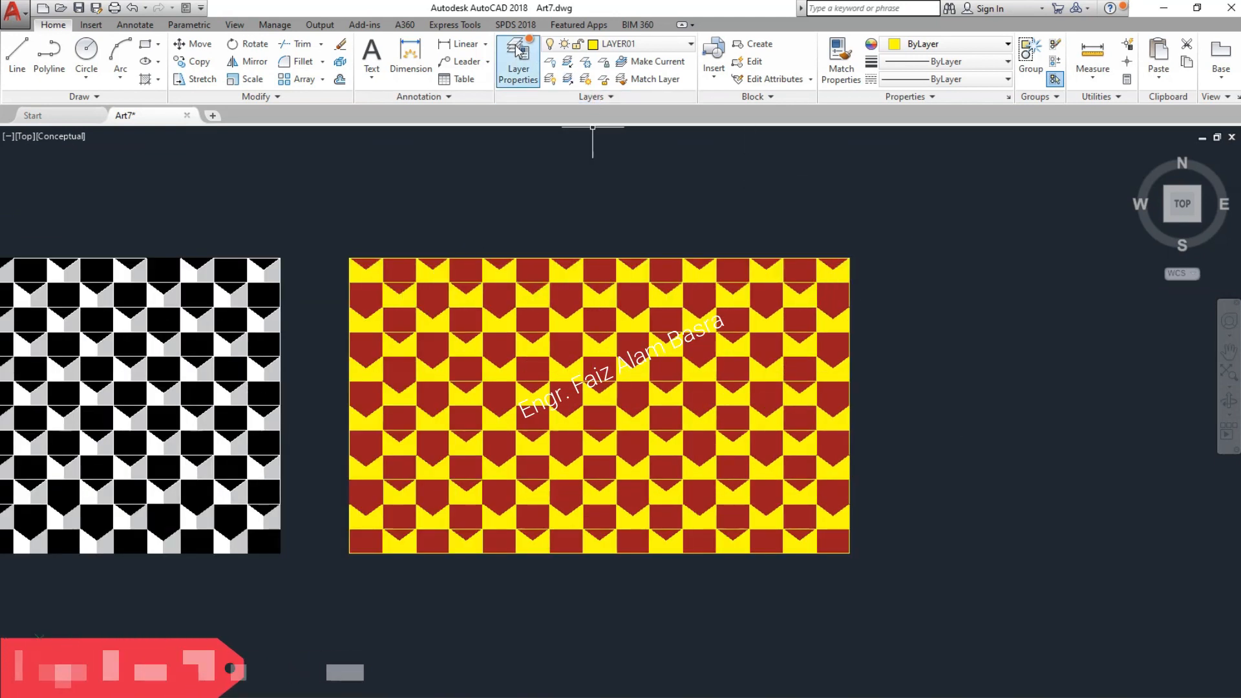
left_click(518, 61)
left_click(259, 126)
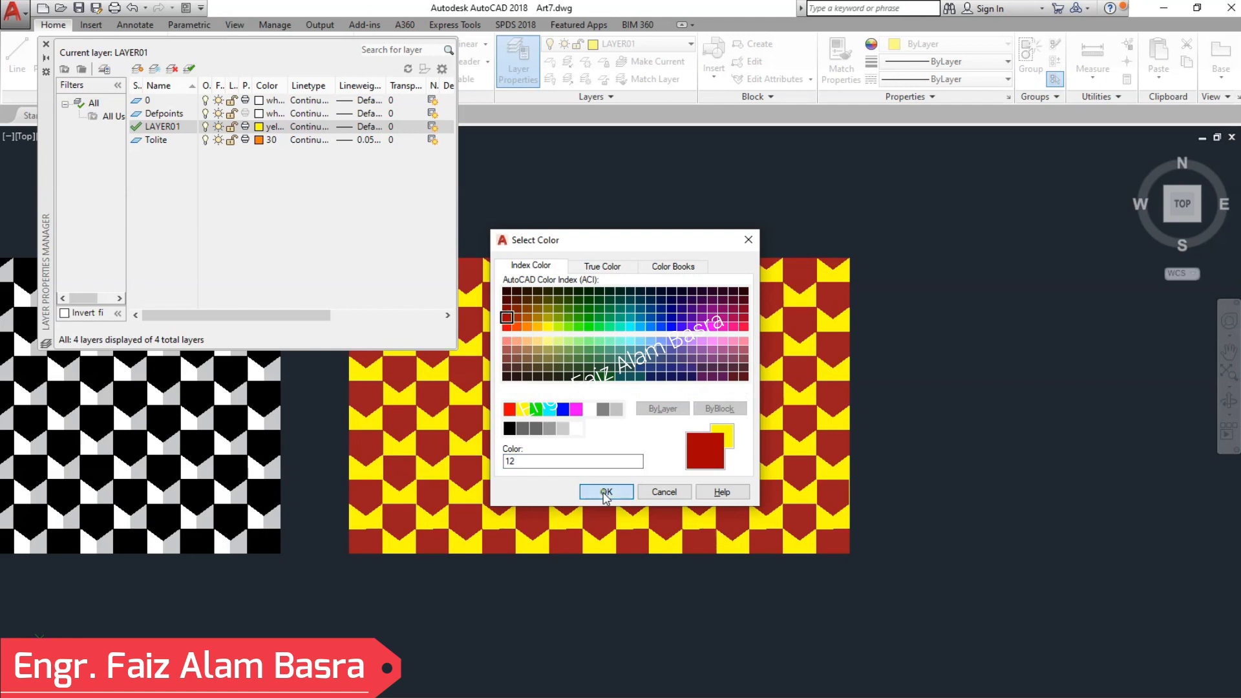
left_click(605, 493)
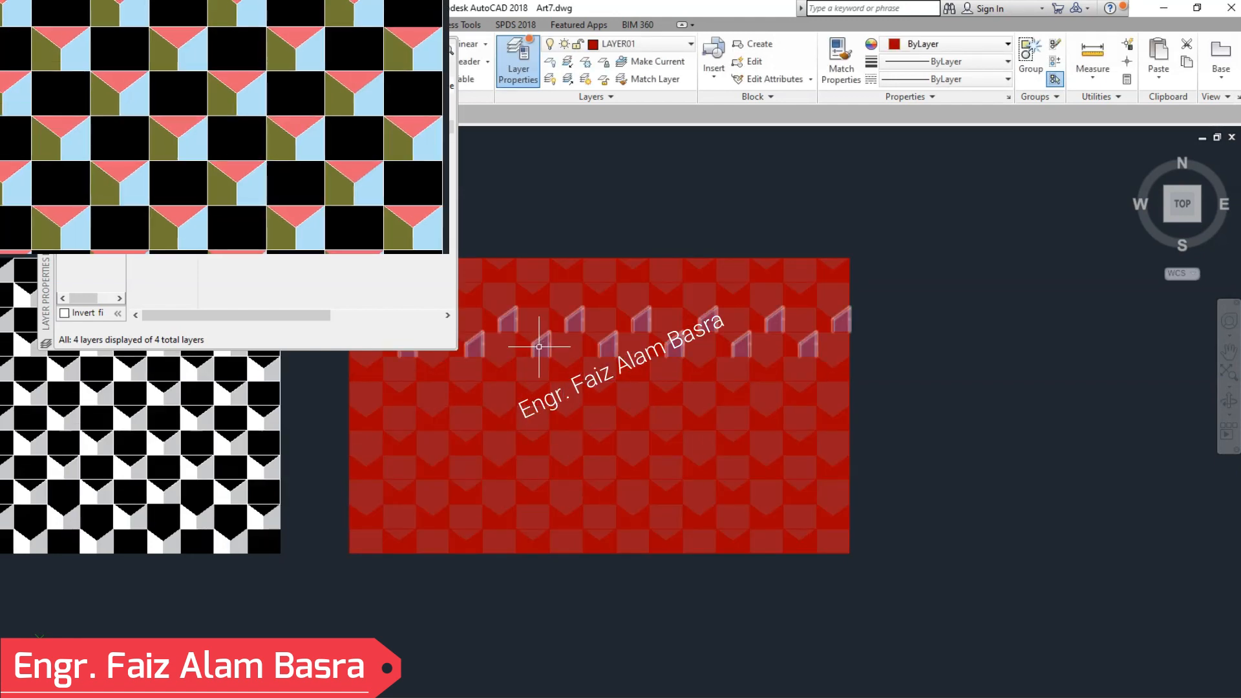
Step: Change the color of LAYER01 to white and close the layer properties
scroll(539, 343, "up", 3)
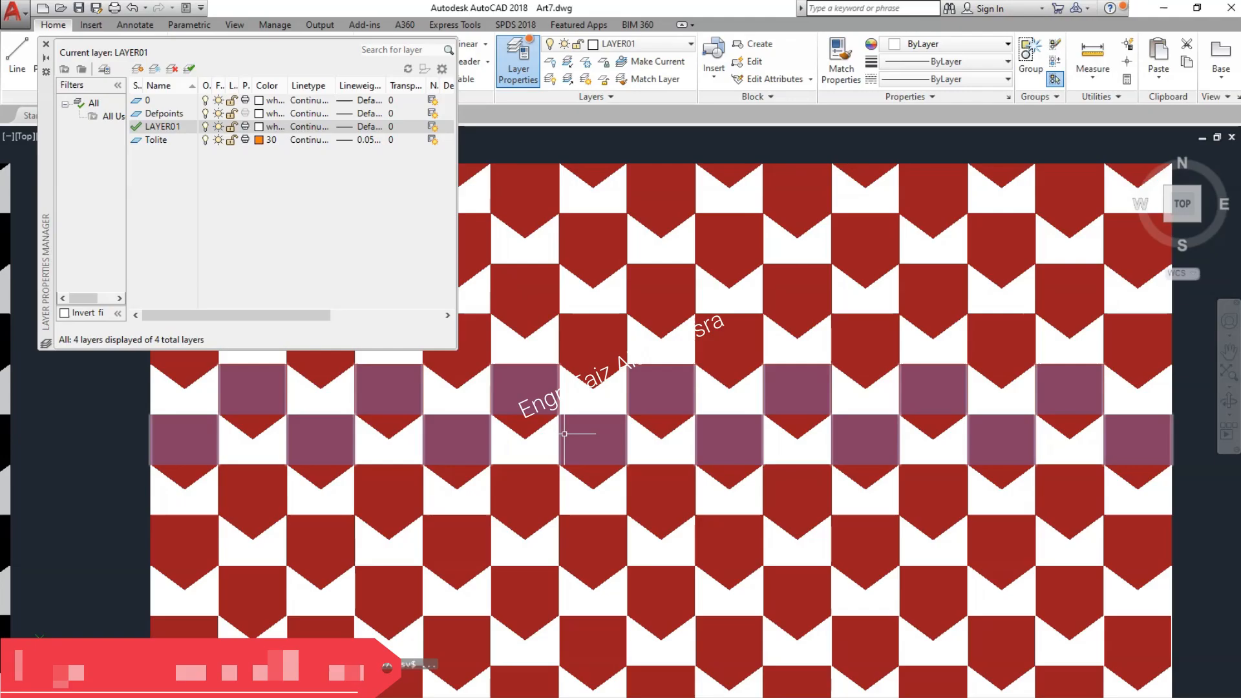
left_click(46, 44)
scroll(206, 210, "down", 5)
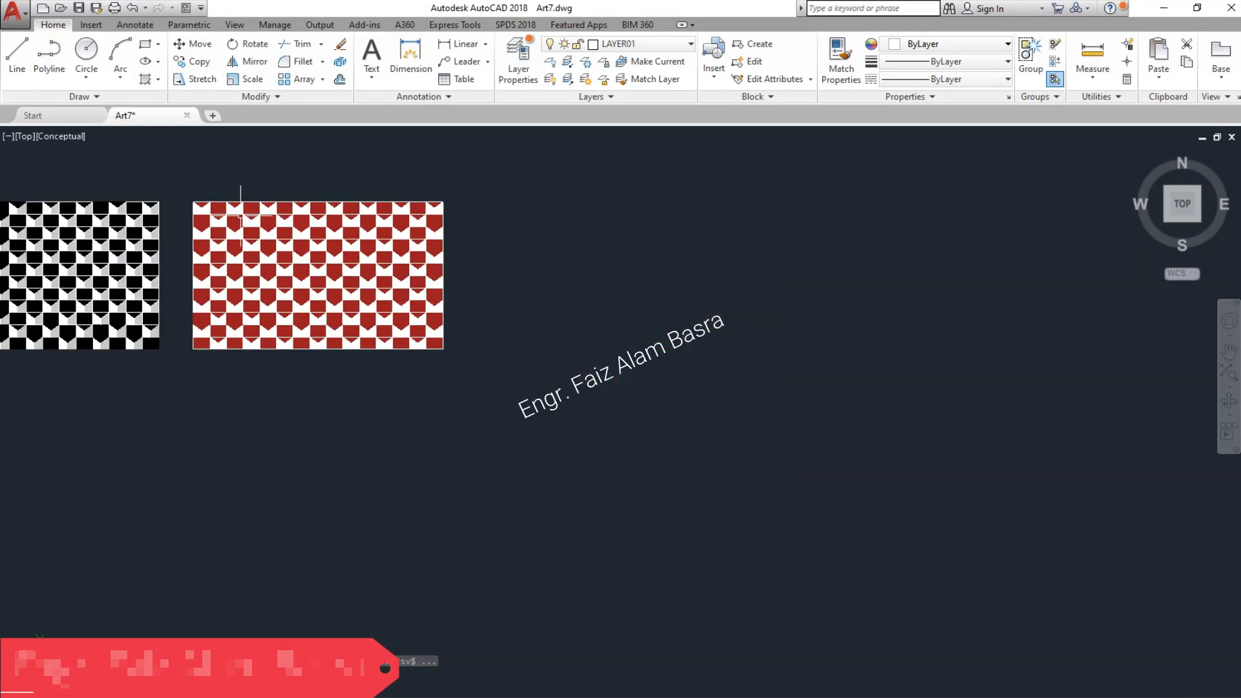
scroll(208, 206, "up", 4)
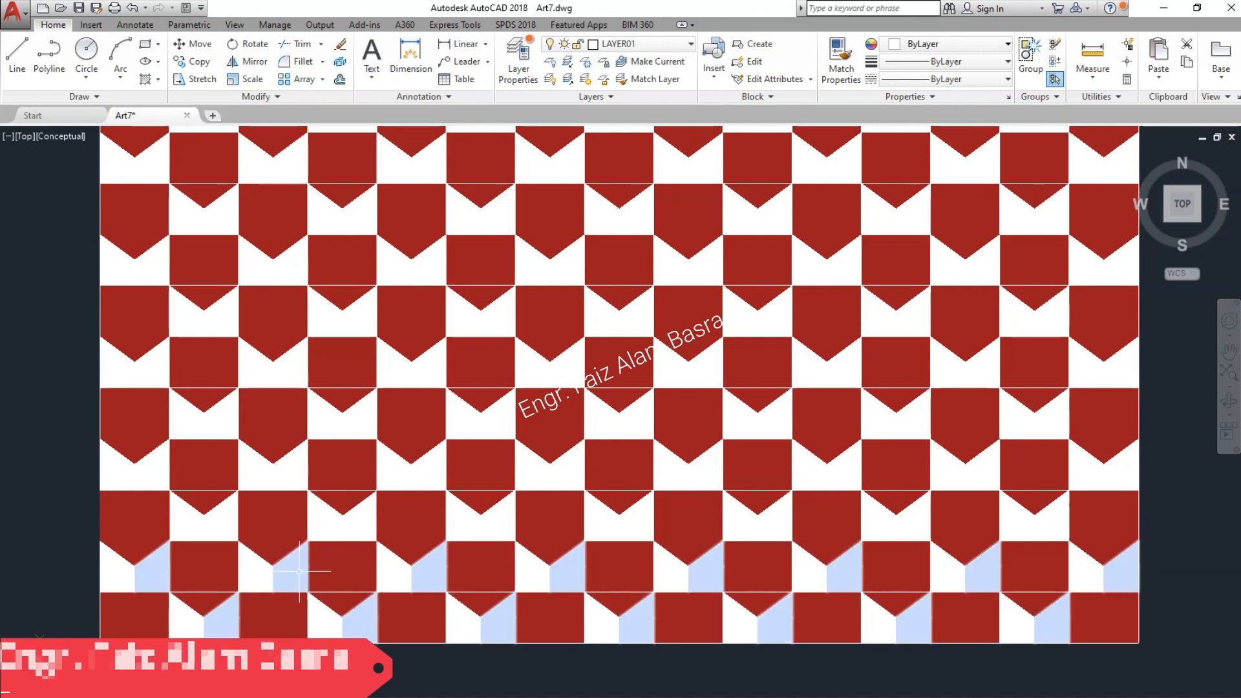
scroll(280, 323, "up", 1)
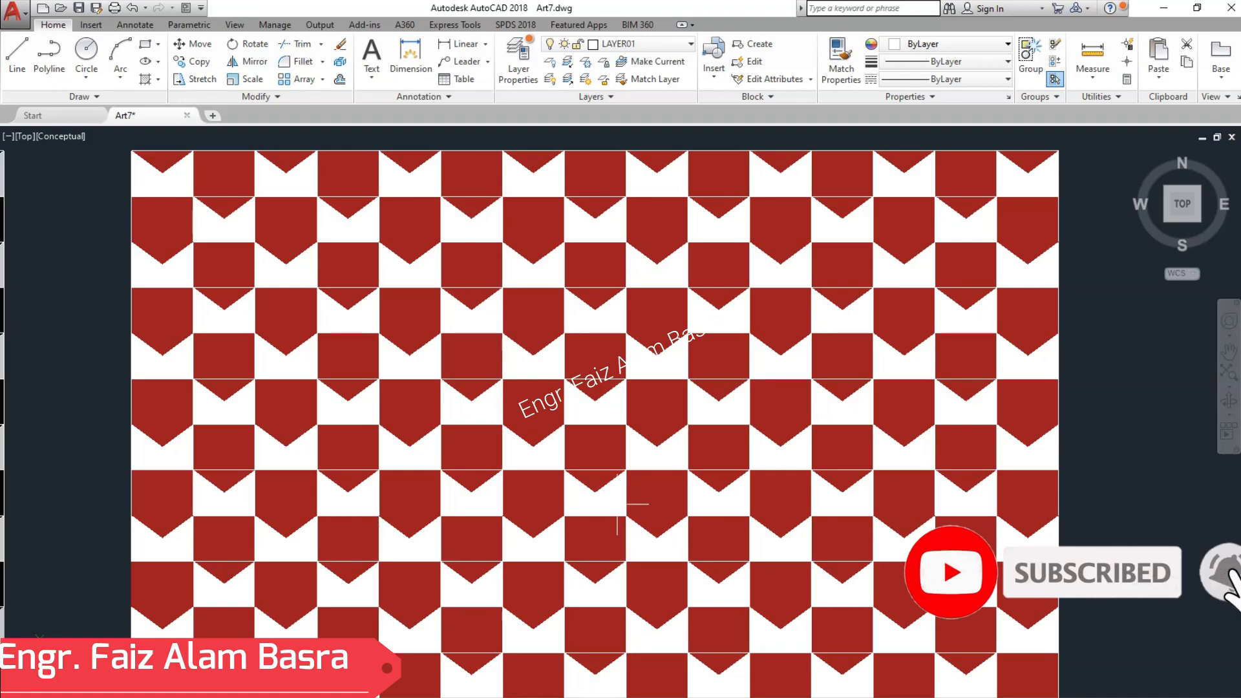
scroll(360, 258, "up", 3)
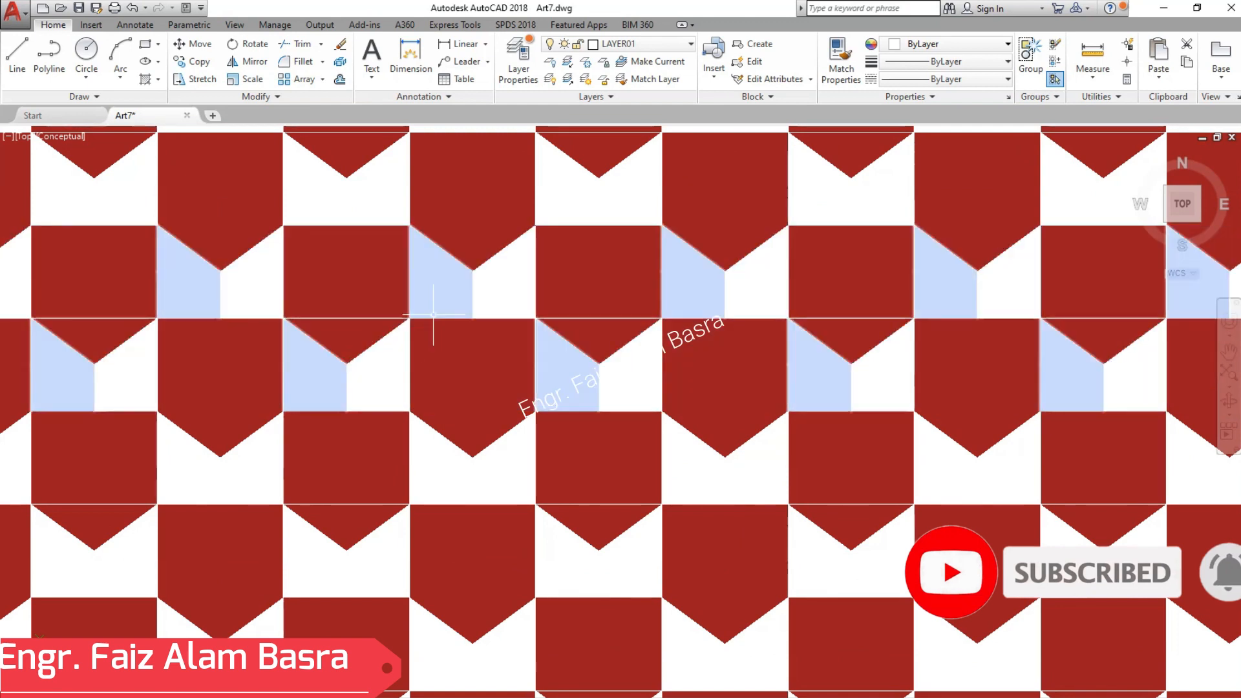
left_click(478, 240)
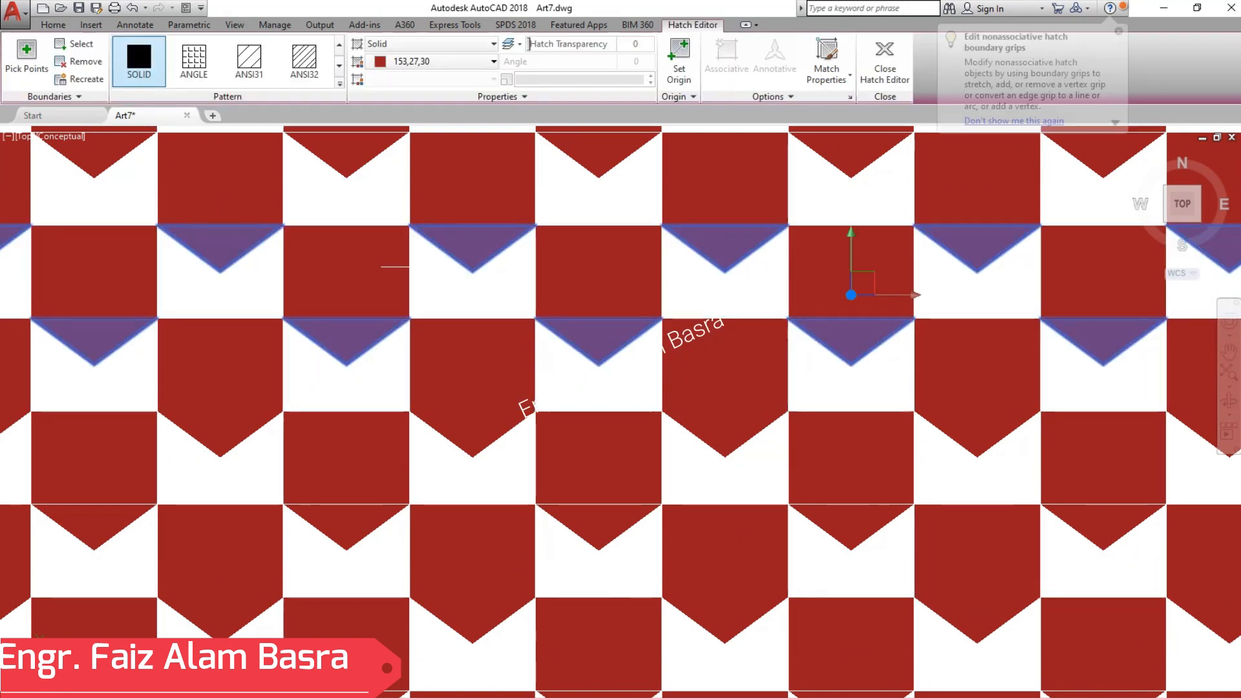
left_click(493, 62)
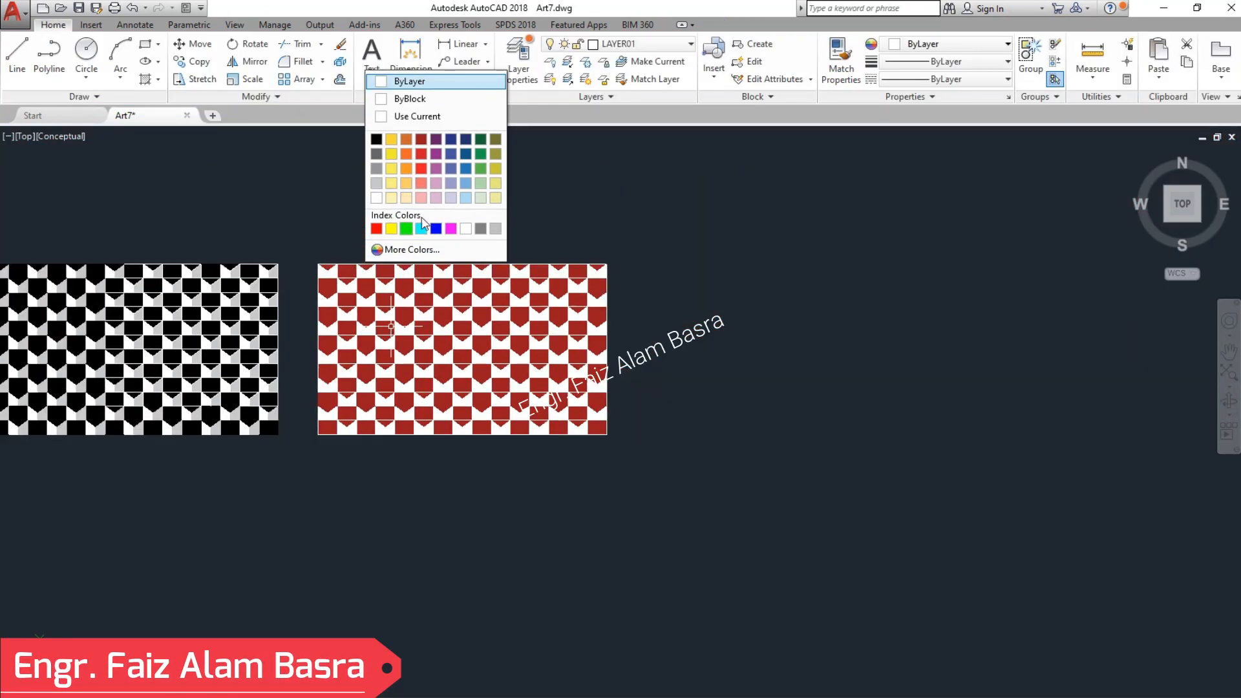
Step: Copy the whole red and white panel into the empty space to the right of the original
left_click(730, 478)
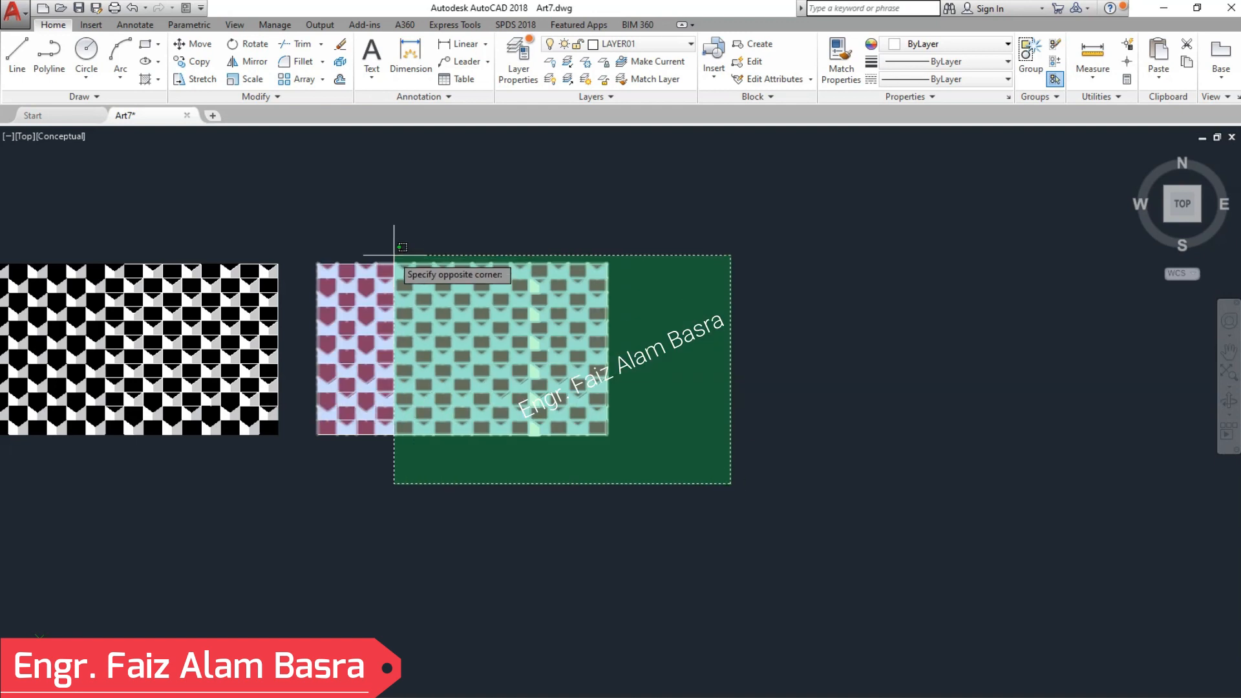
left_click(311, 220)
key("Return")
left_click(329, 201)
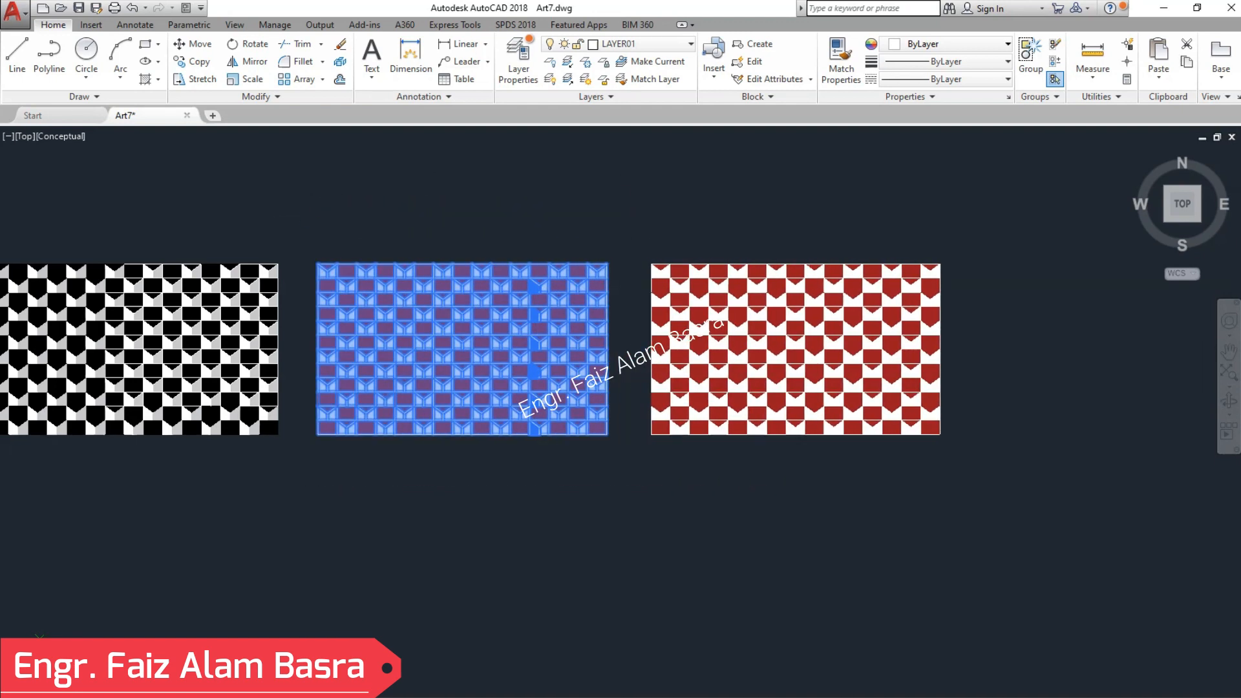
left_click(651, 201)
key("Return")
Step: Recolor the right-hand trapezoid face hatches of the copied panel light pink
scroll(950, 329, "up", 3)
scroll(743, 270, "up", 2)
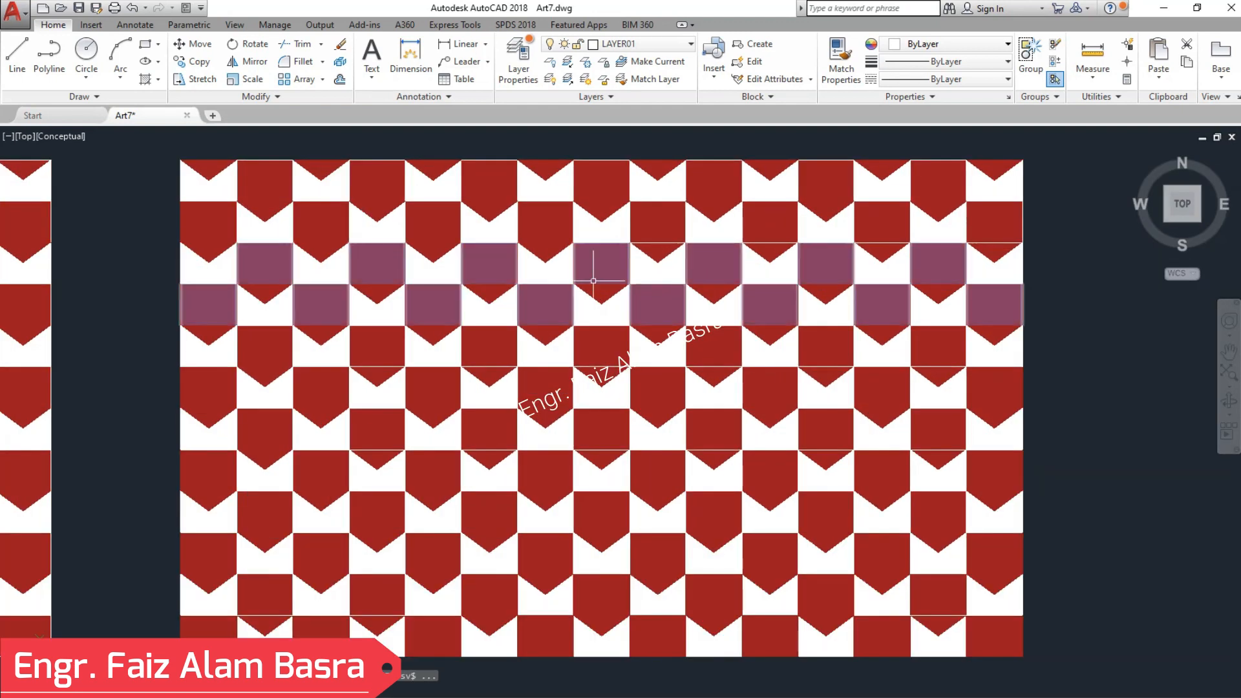
scroll(211, 234, "up", 2)
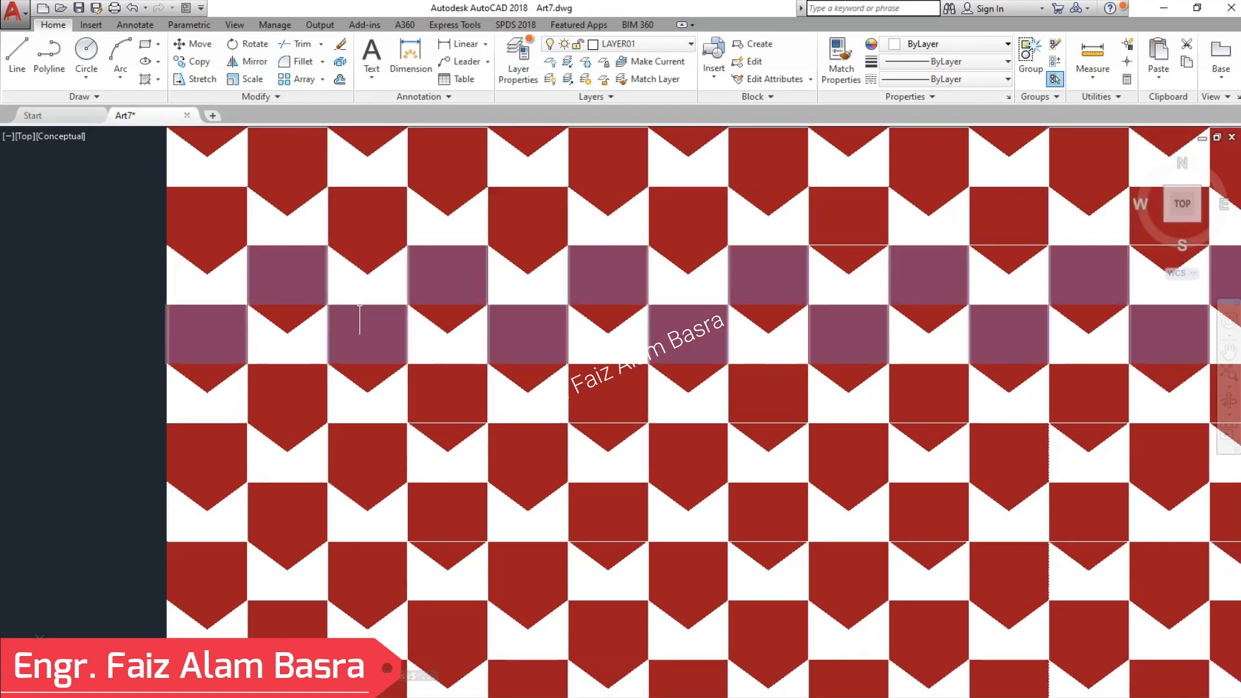
left_click(391, 287)
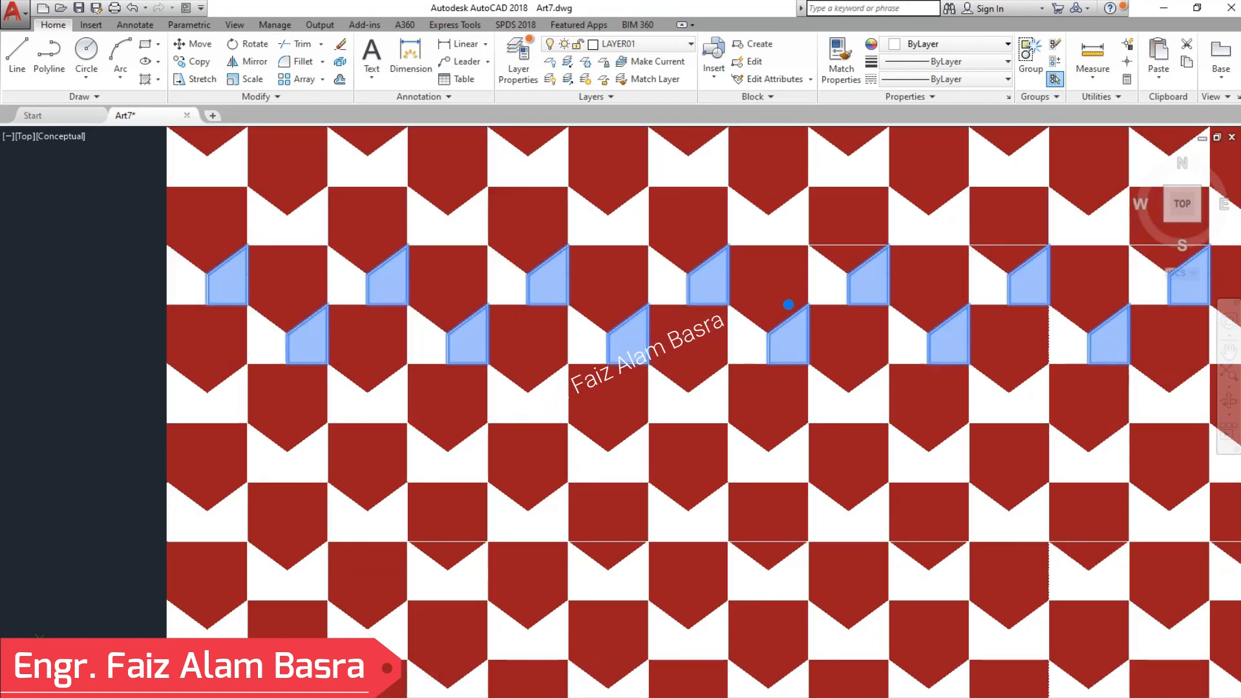
key("Escape")
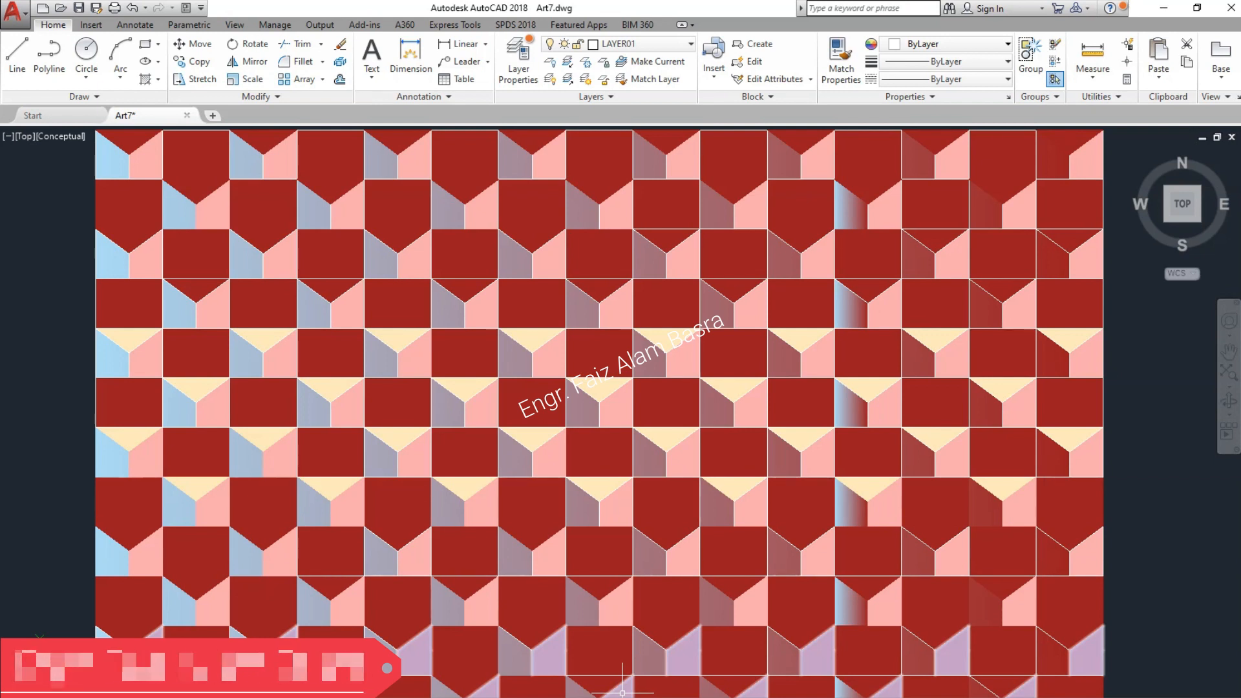
scroll(180, 453, "down", 4)
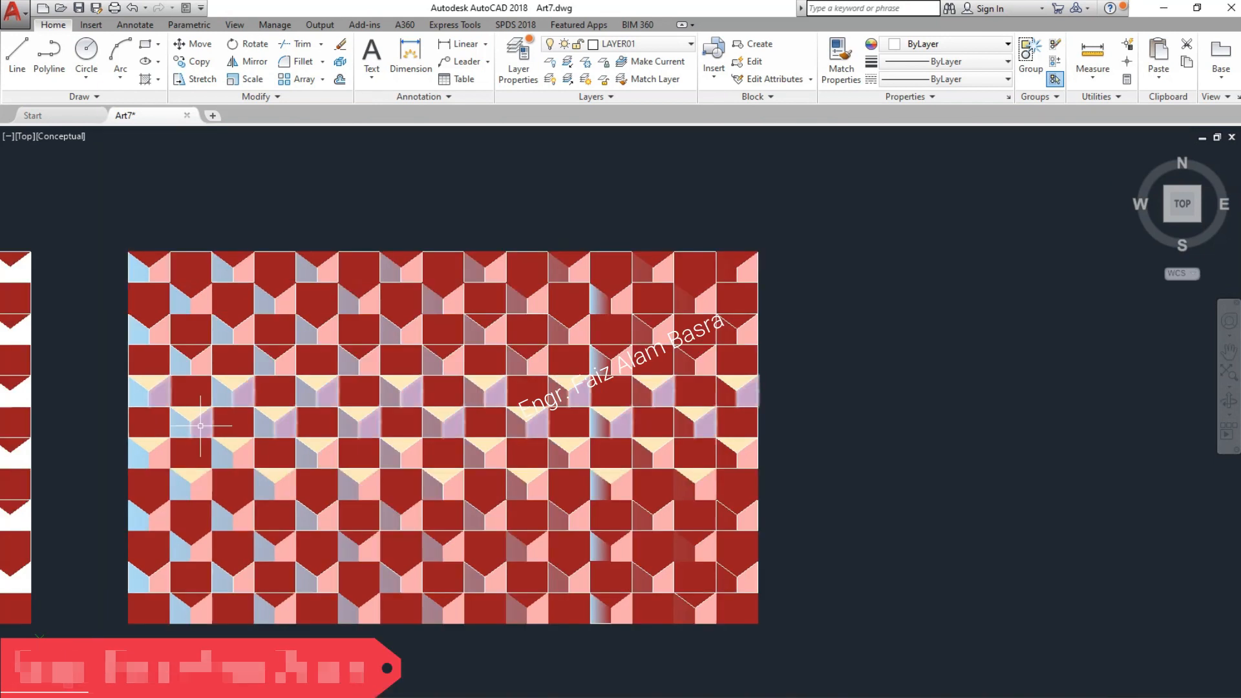
scroll(190, 432, "up", 3)
scroll(1107, 636, "up", 3)
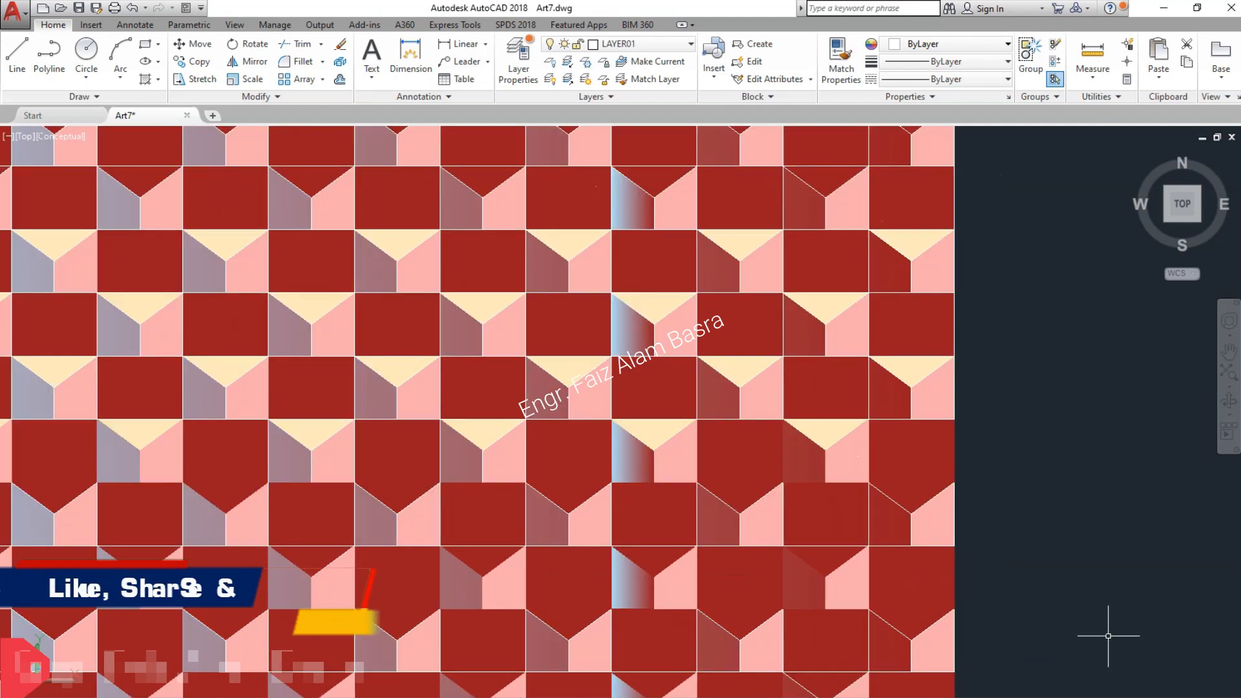
scroll(477, 550, "up", 3)
scroll(617, 570, "down", 4)
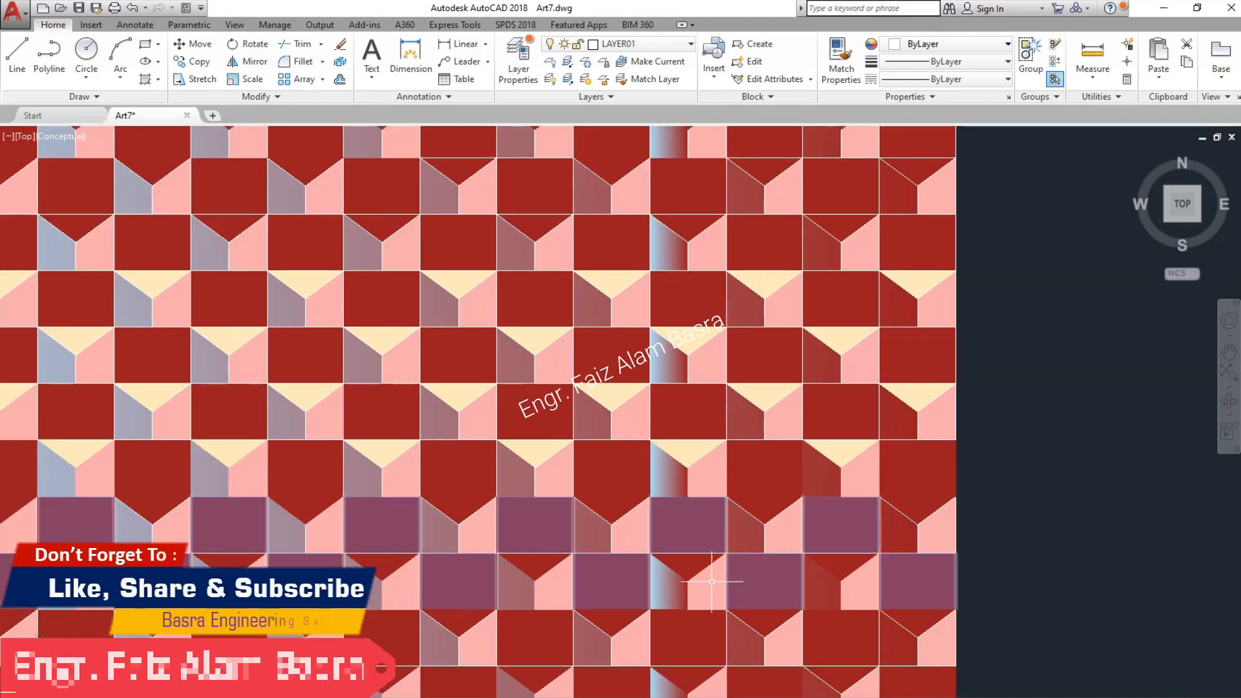
left_click_drag(1095, 417, 1240, 425)
left_click_drag(1141, 444, 1176, 446)
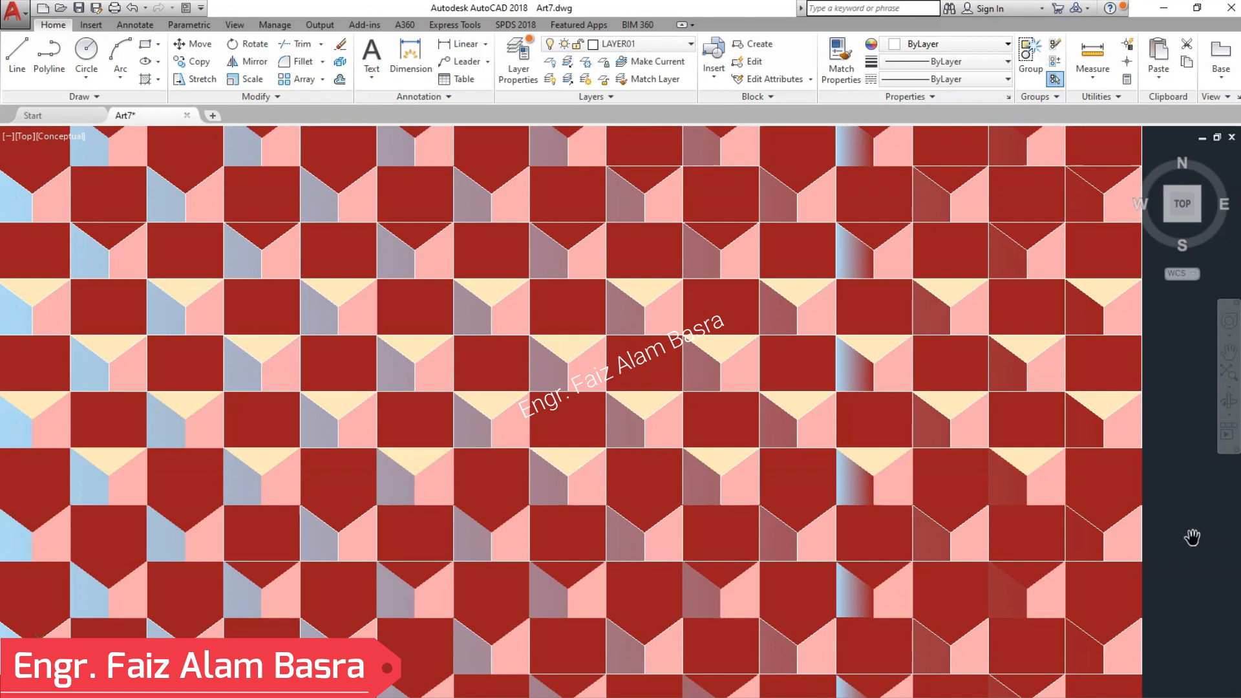
scroll(1185, 410, "down", 5)
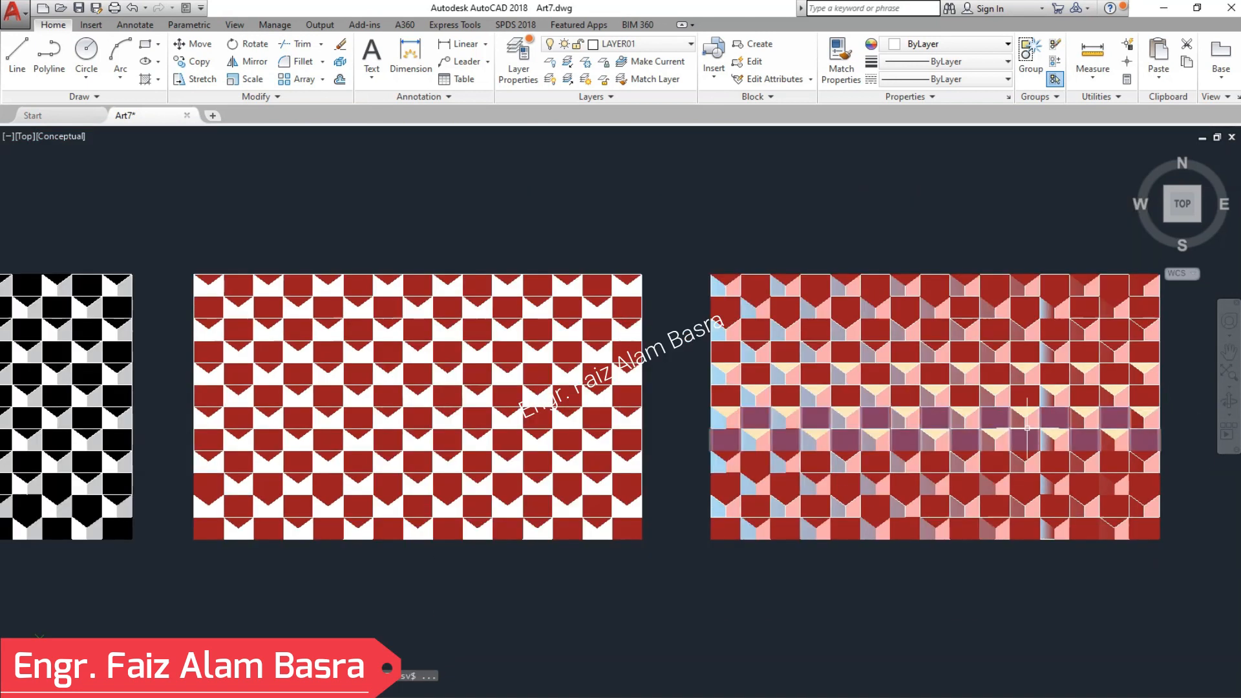
Step: Recolor the light grey trapezoid hatches in the middle two rows of the black and white panel to index color 8
scroll(1105, 407, "up", 3)
middle_click_drag(478, 462, 937, 465)
middle_click_drag(487, 464, 808, 465)
middle_click_drag(214, 463, 922, 466)
middle_click_drag(693, 465, 910, 466)
mouse_move(732, 465)
middle_mouse_down()
mouse_move(895, 466)
mouse_move(827, 469)
middle_mouse_up()
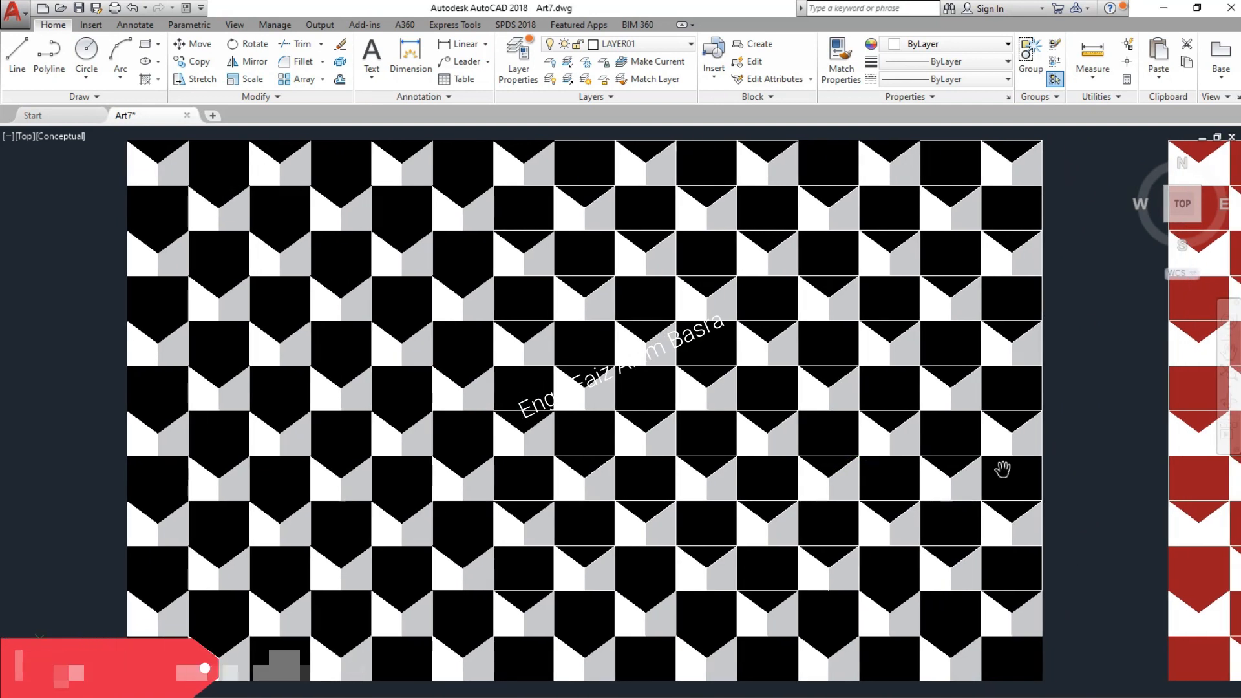
left_click(722, 388)
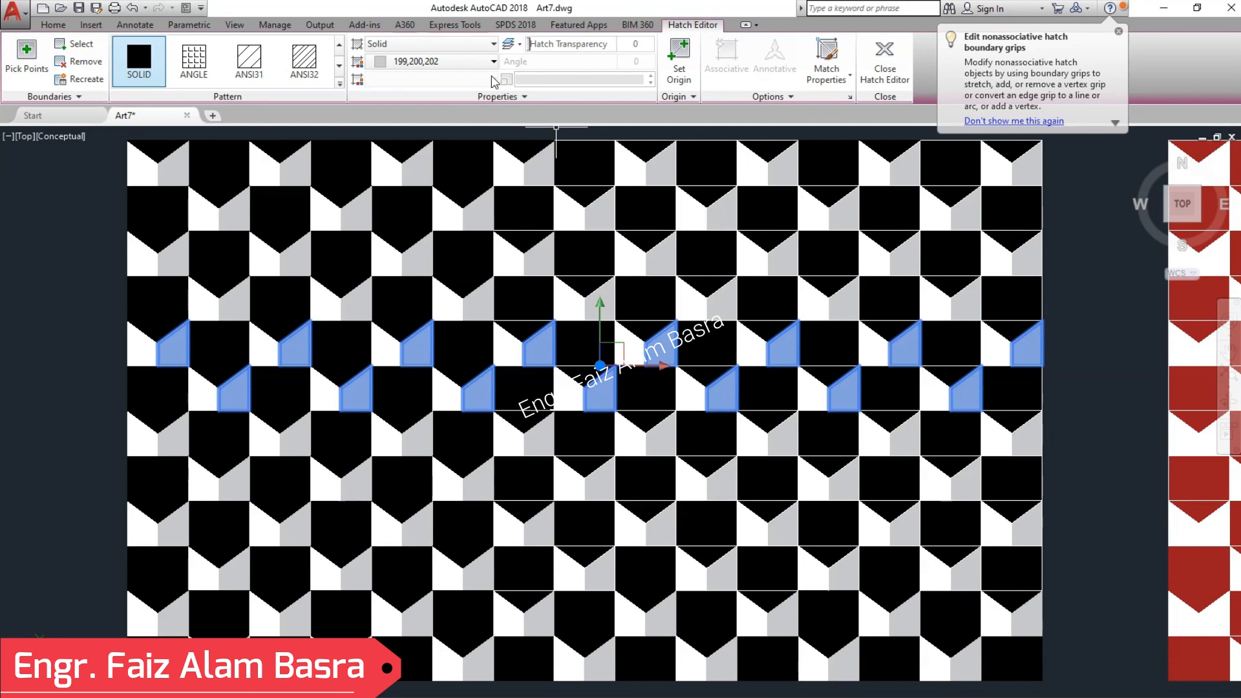
left_click(493, 62)
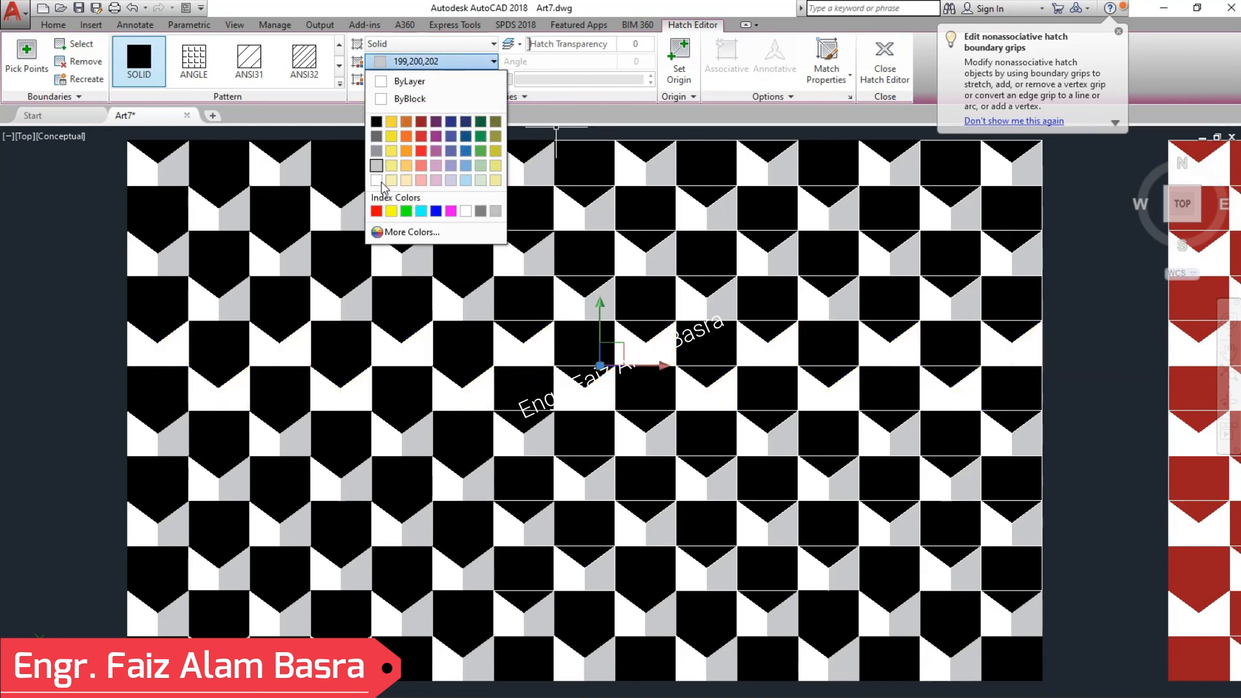
left_click(481, 211)
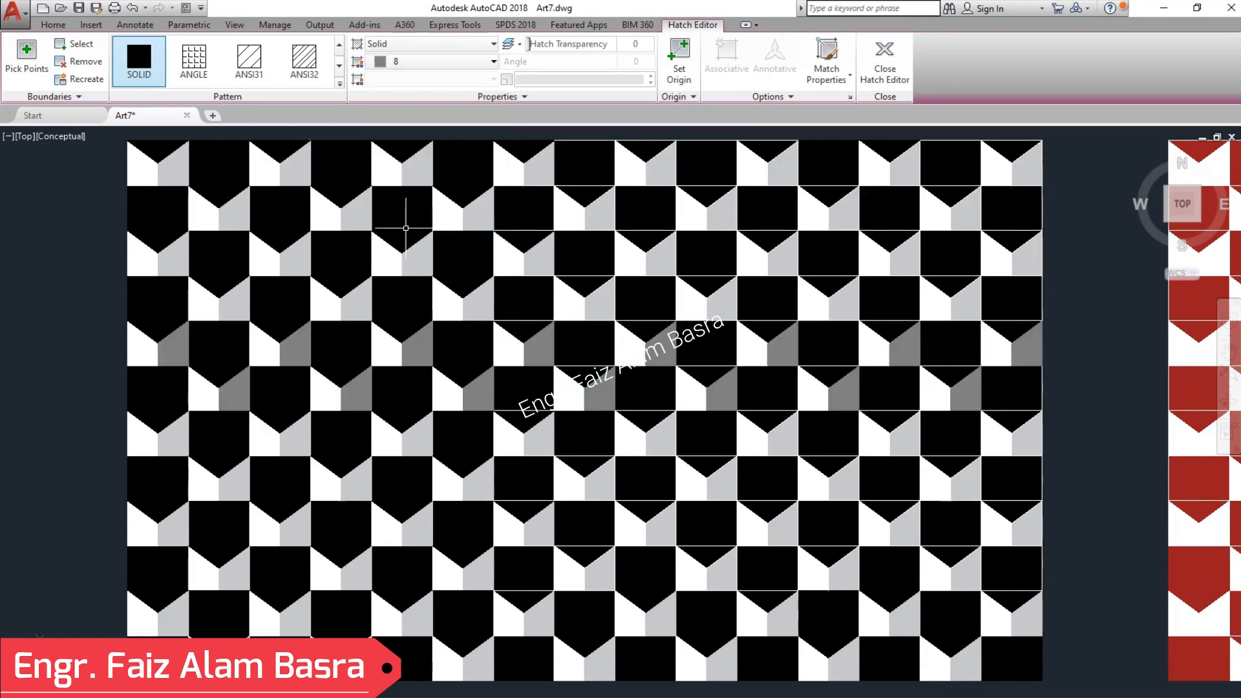
key("Escape")
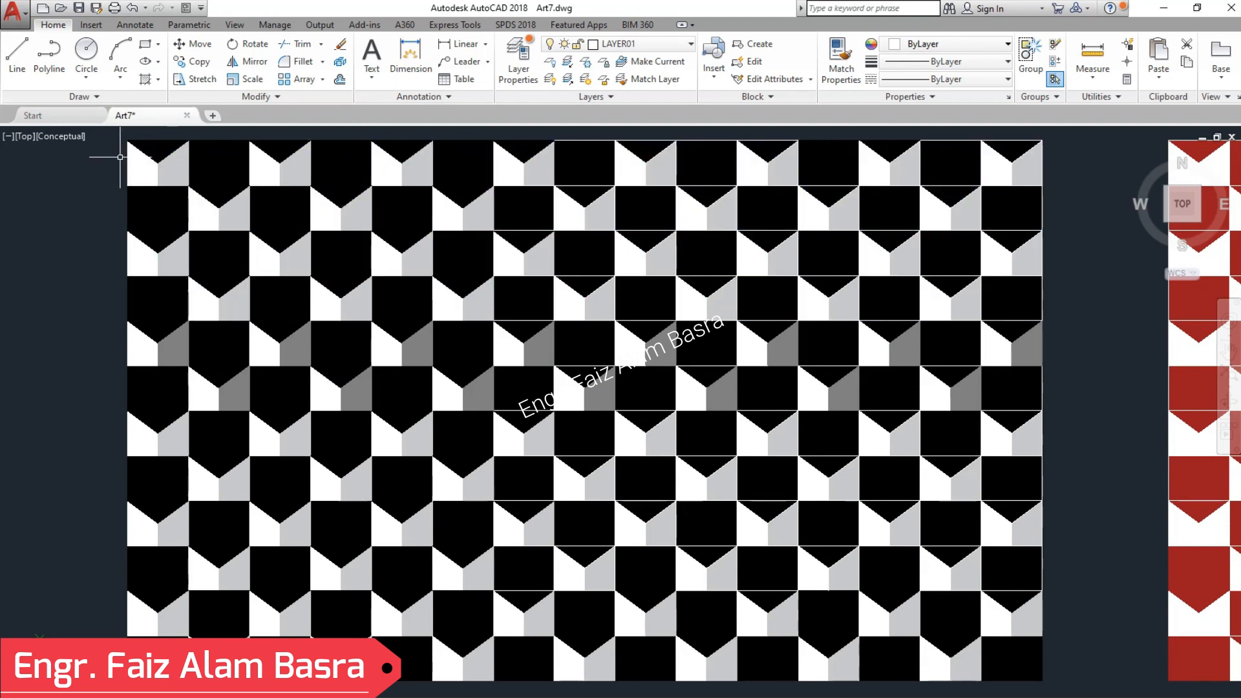
Step: Match the darker grey trapezoid hatches' properties onto all remaining light grey trapezoids of the black and white panel
left_click(841, 67)
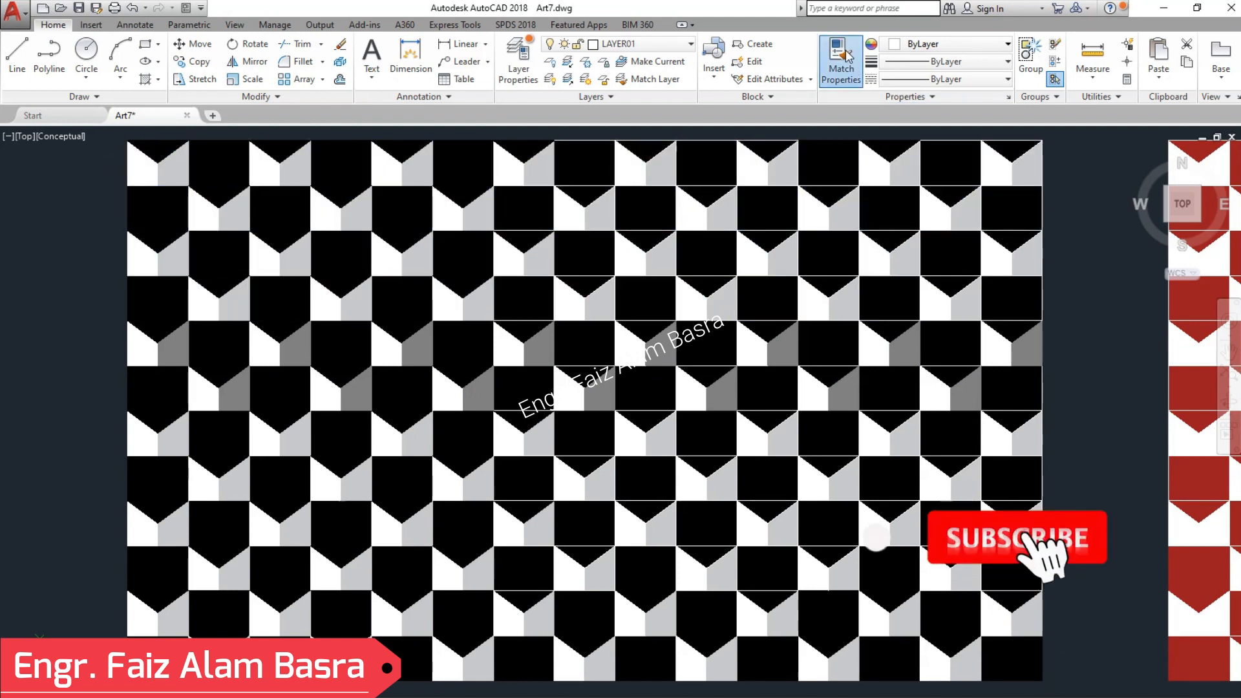
left_click(783, 346)
left_click(785, 436)
left_click(786, 526)
left_click(785, 614)
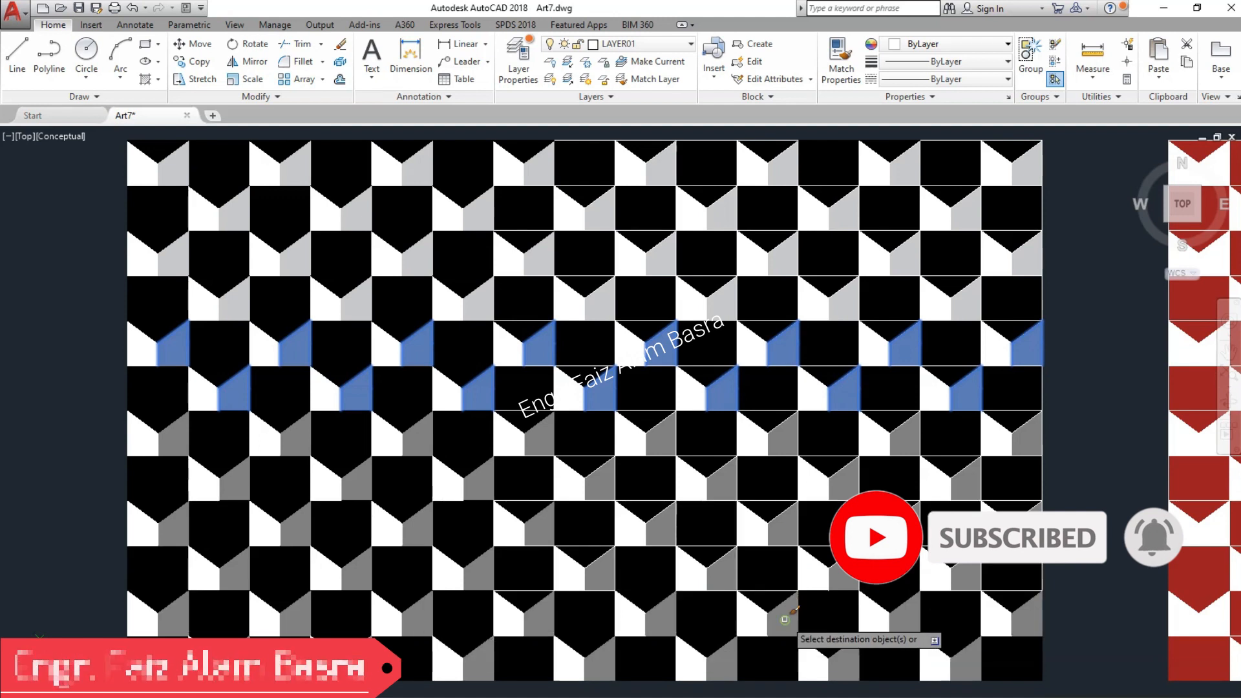
left_click(788, 253)
left_click(787, 171)
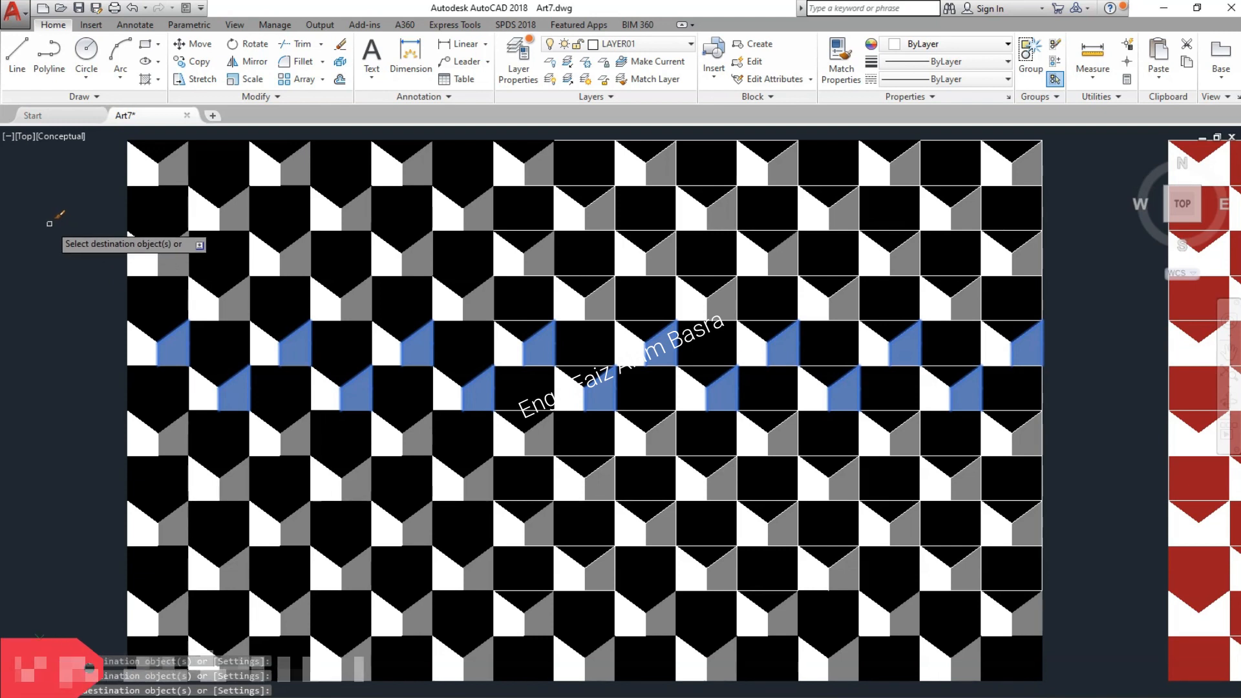
key("Escape")
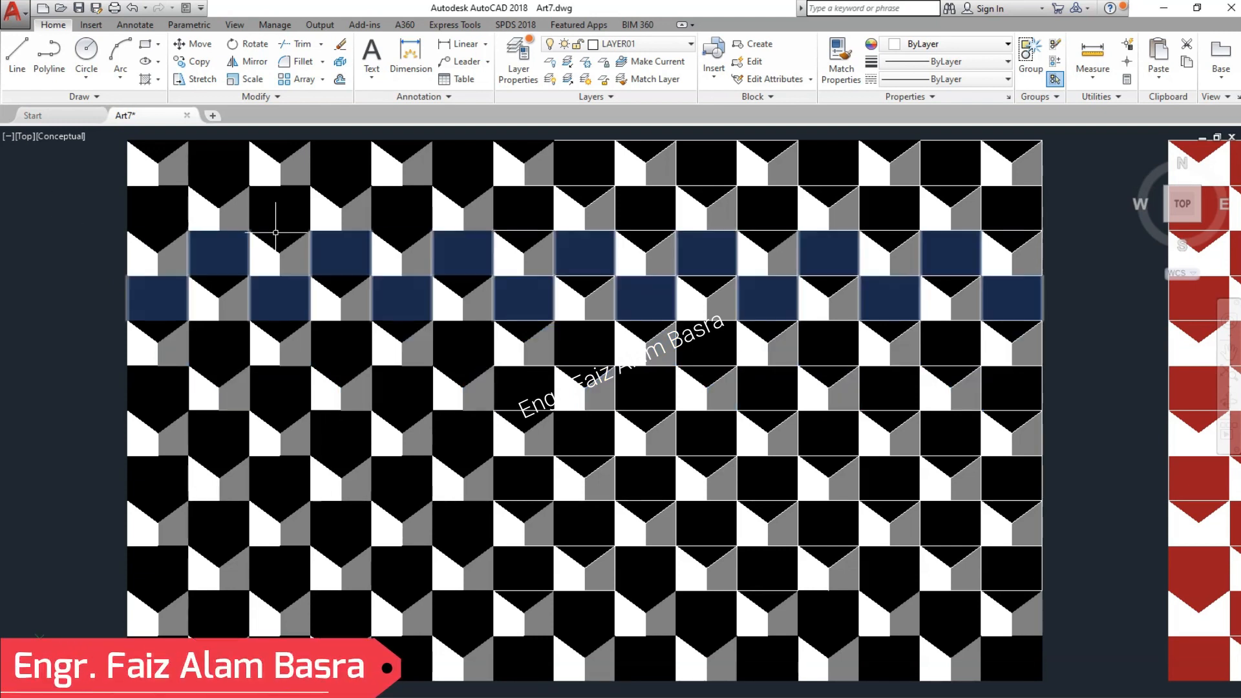
scroll(193, 239, "down", 2)
scroll(291, 226, "up", 2)
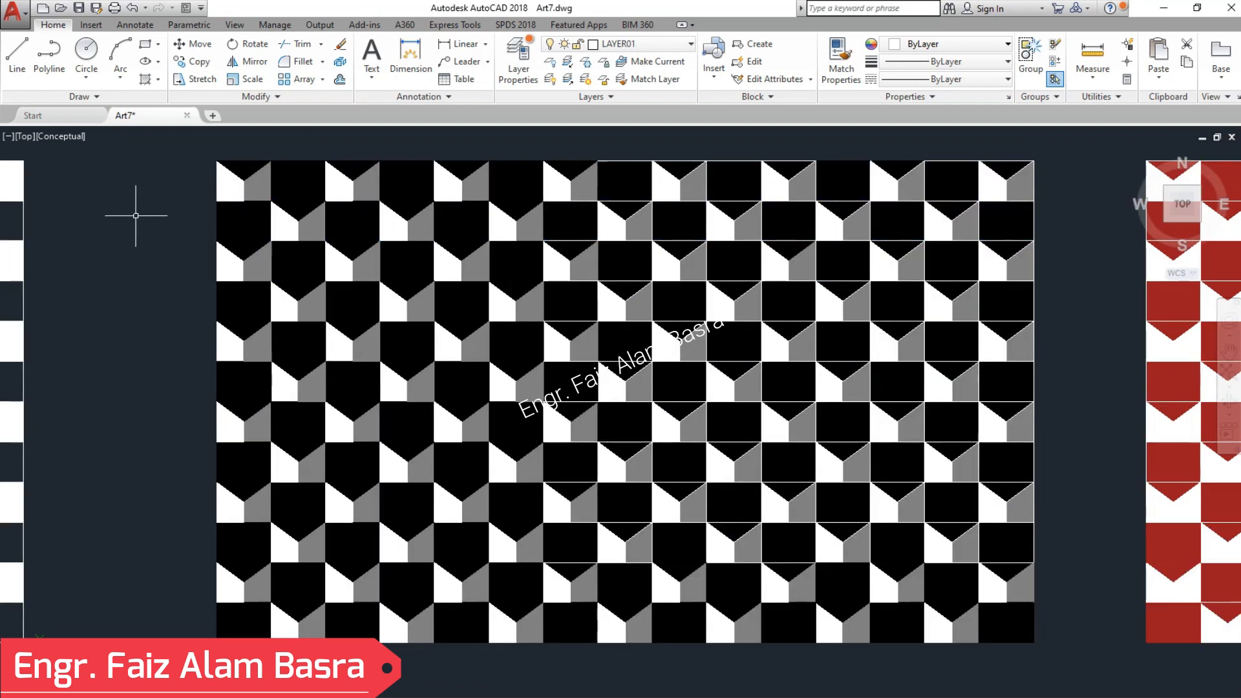
scroll(323, 470, "up", 2)
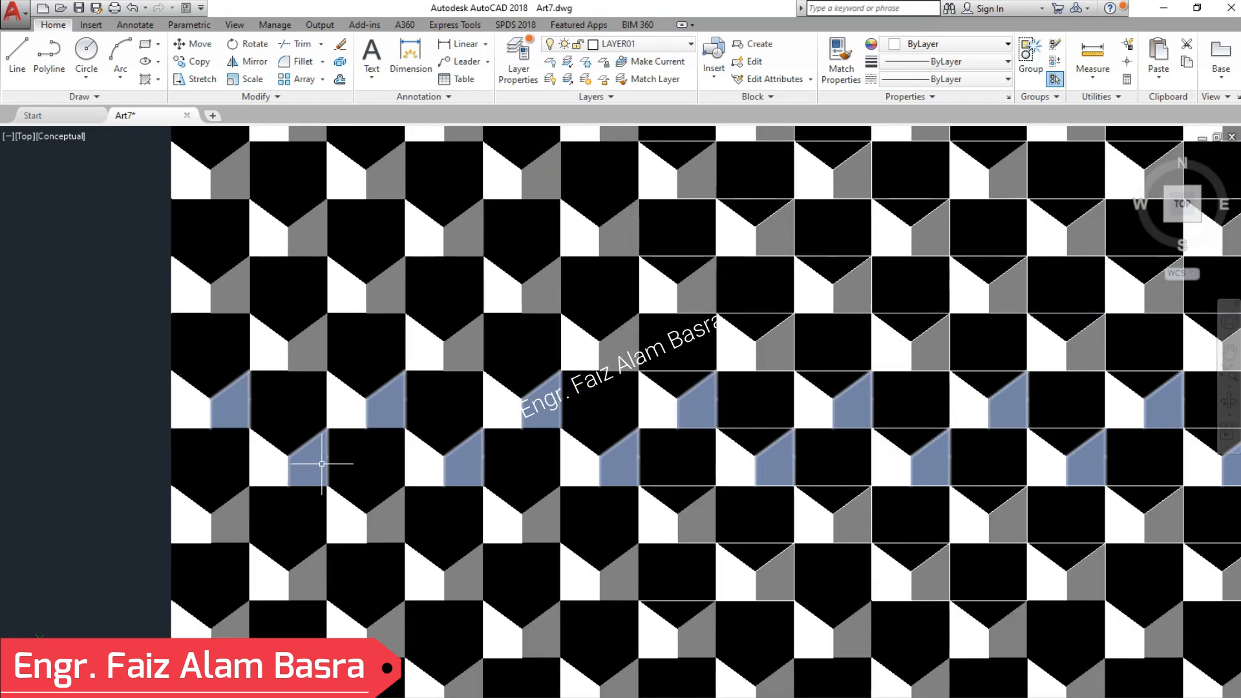
scroll(138, 406, "down", 2)
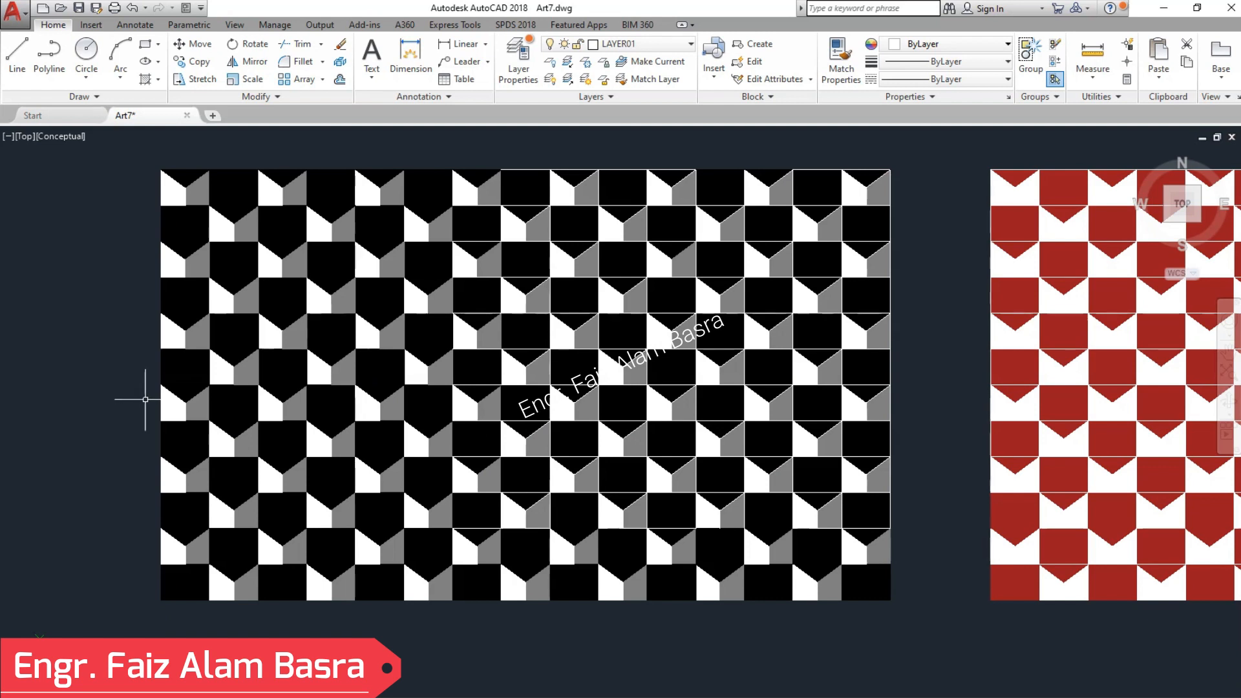
scroll(89, 374, "down", 2)
scroll(57, 378, "down", 2)
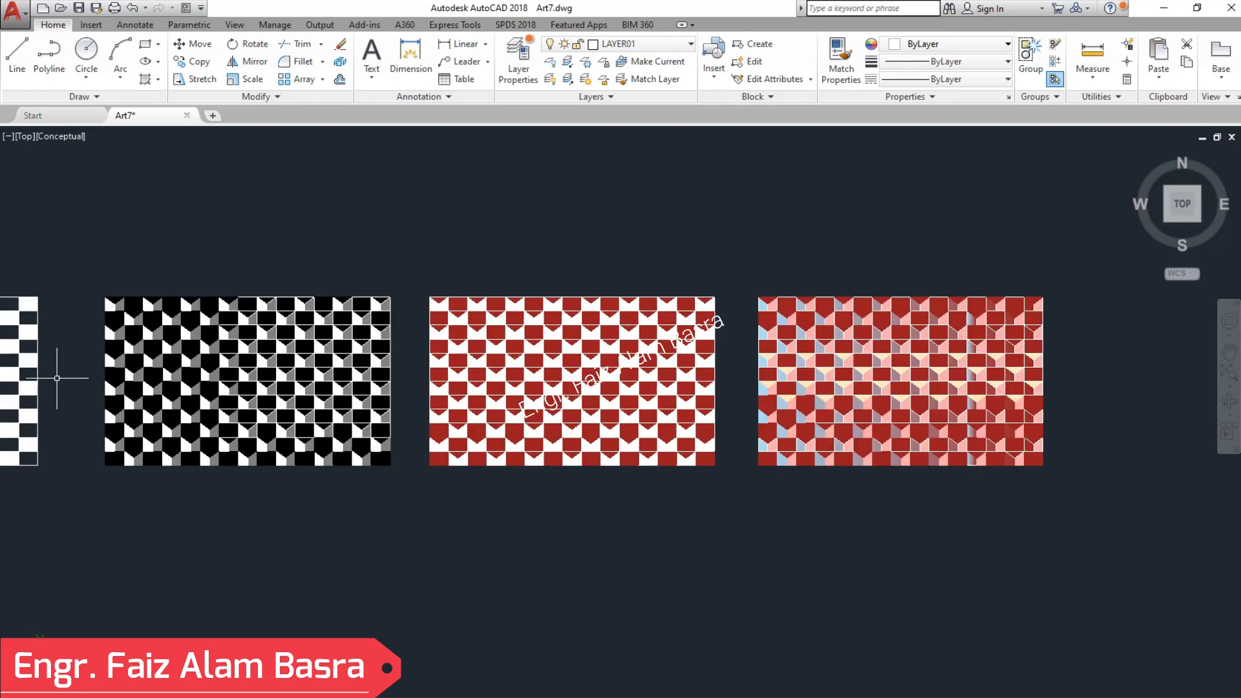
Step: Copy the whole multicolored panel into the empty space directly below the original
scroll(1121, 387, "up", 3)
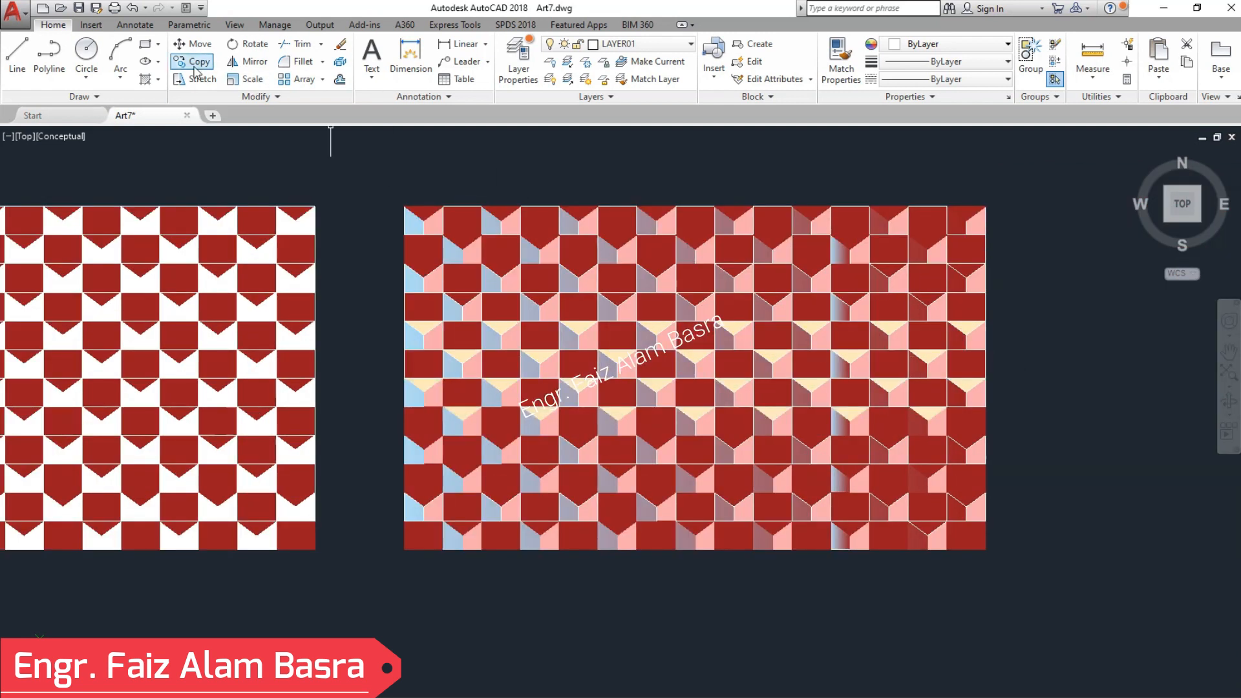
scroll(244, 142, "down", 2)
left_click(792, 402)
left_click(343, 174)
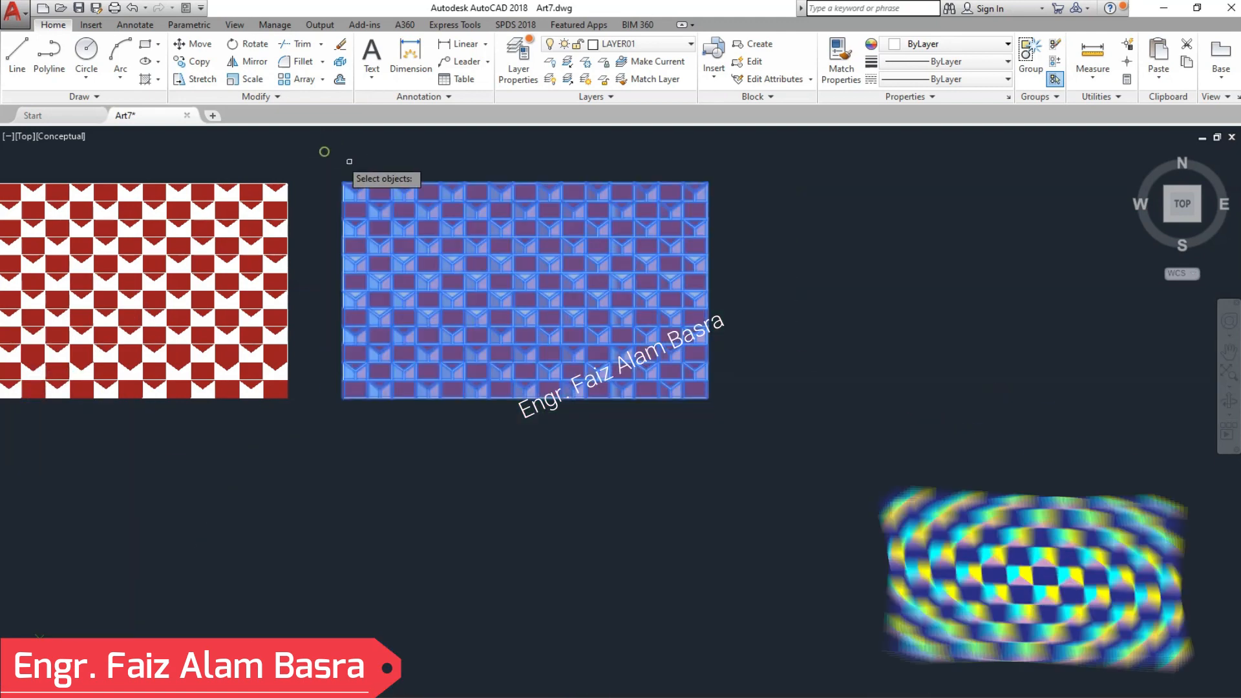
left_click(773, 221)
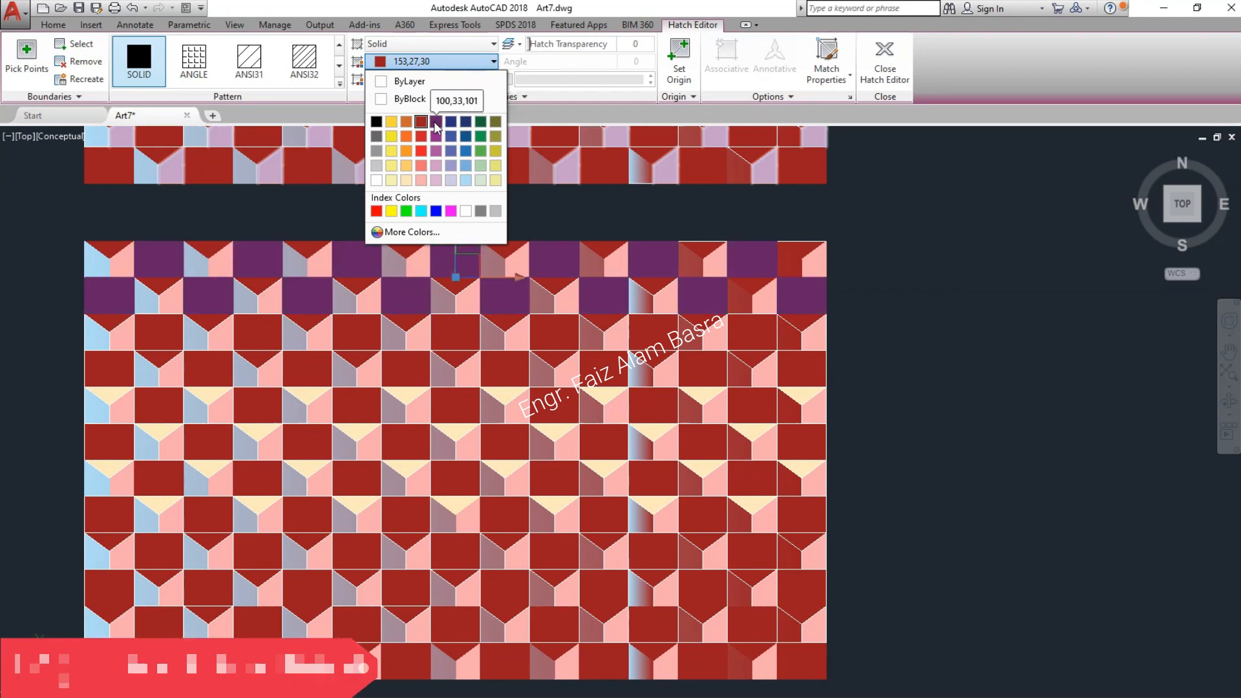
Step: Recolor the top two rows of rectangles in the lower copy to 100,33,101 and match that purple onto its remaining red rectangles
left_click(433, 121)
key("Return")
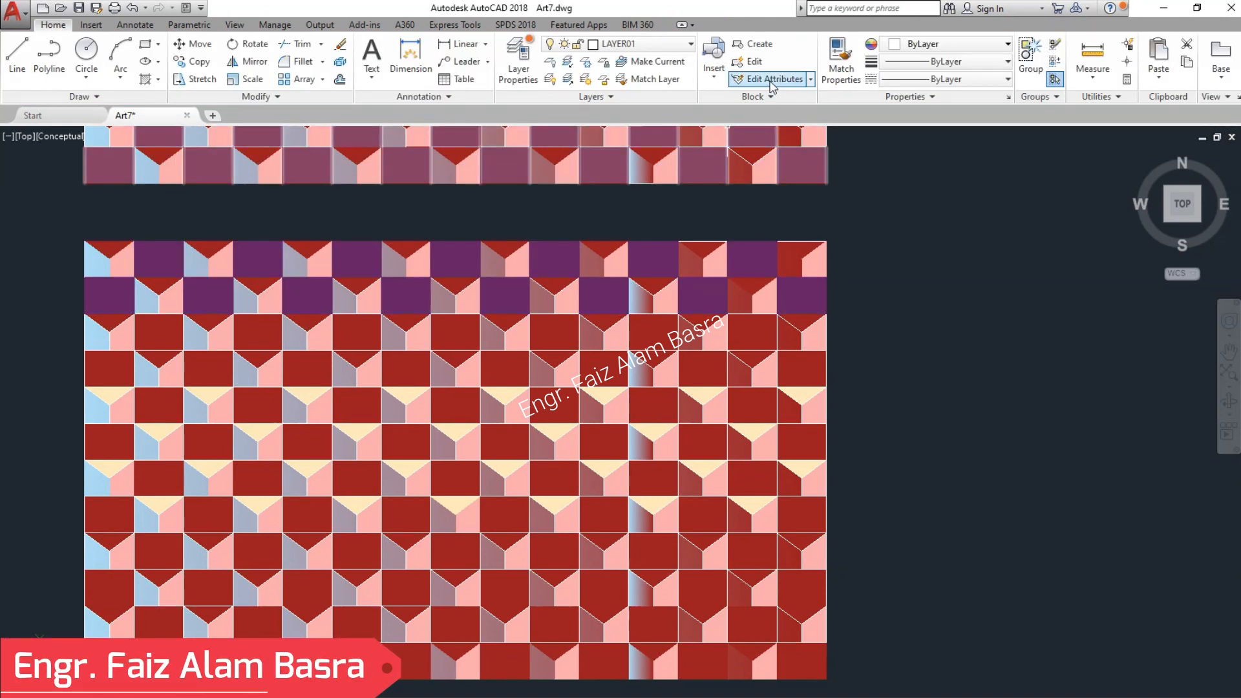
left_click(841, 58)
left_click(800, 297)
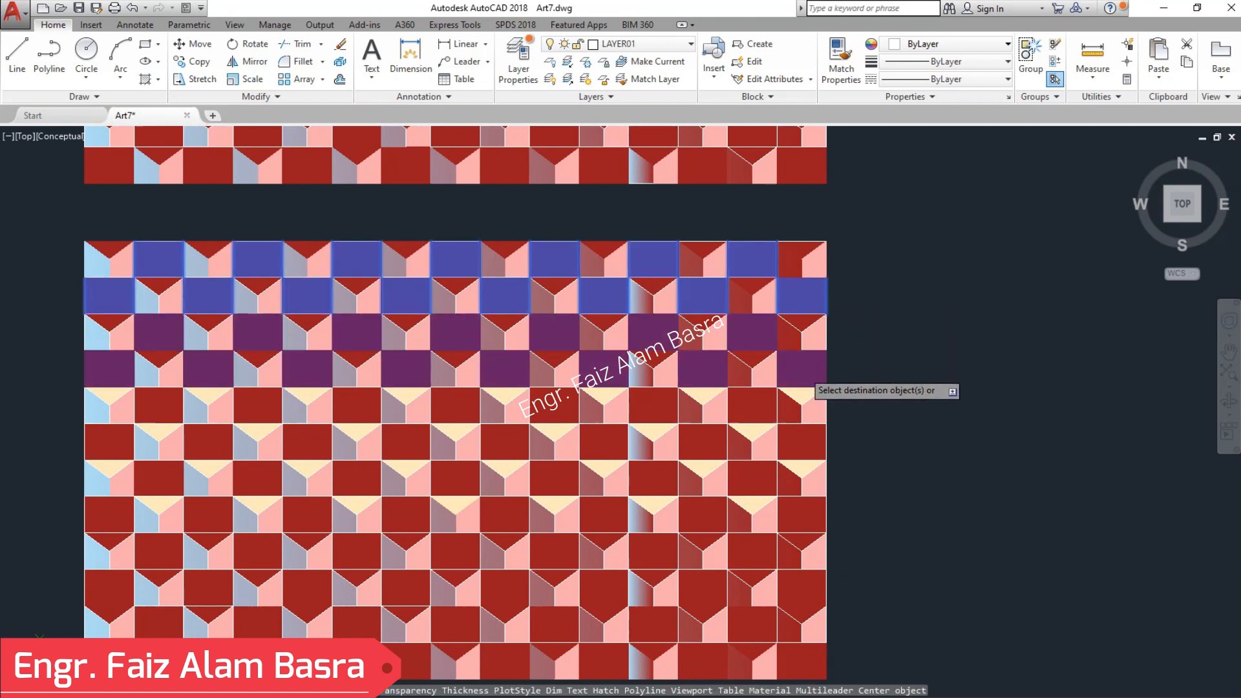
left_click(806, 362)
left_click(816, 450)
left_click(808, 515)
left_click(809, 587)
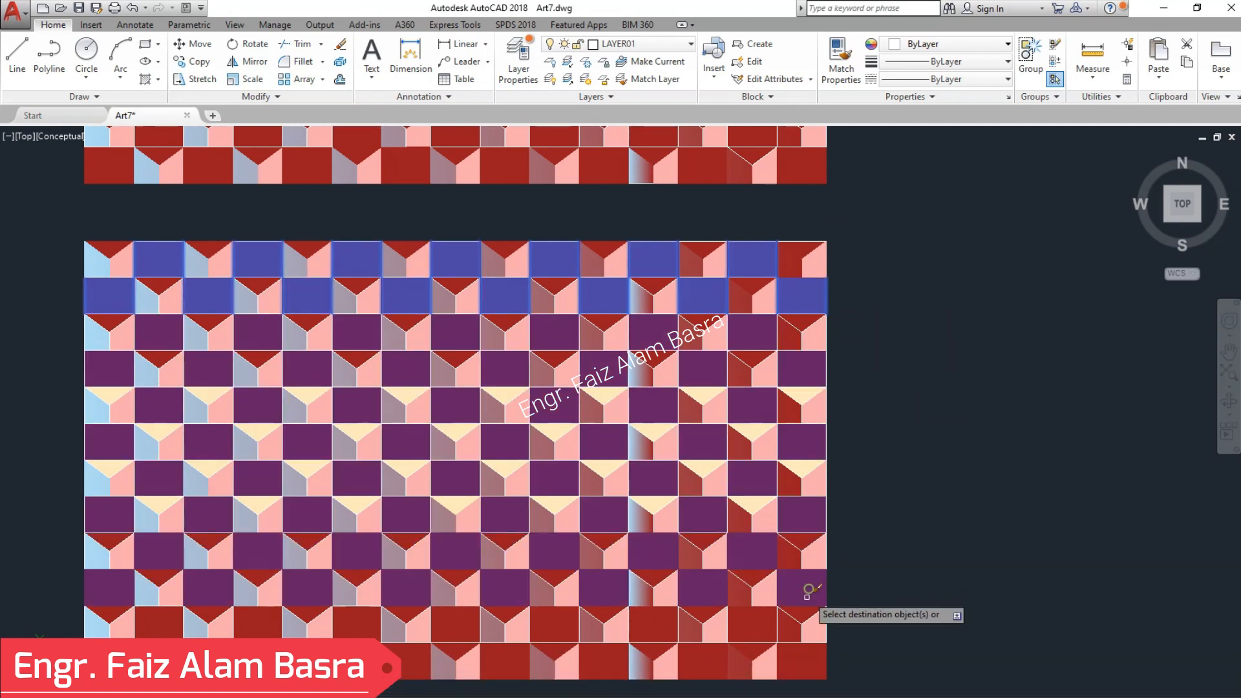
left_click(803, 659)
key("Return")
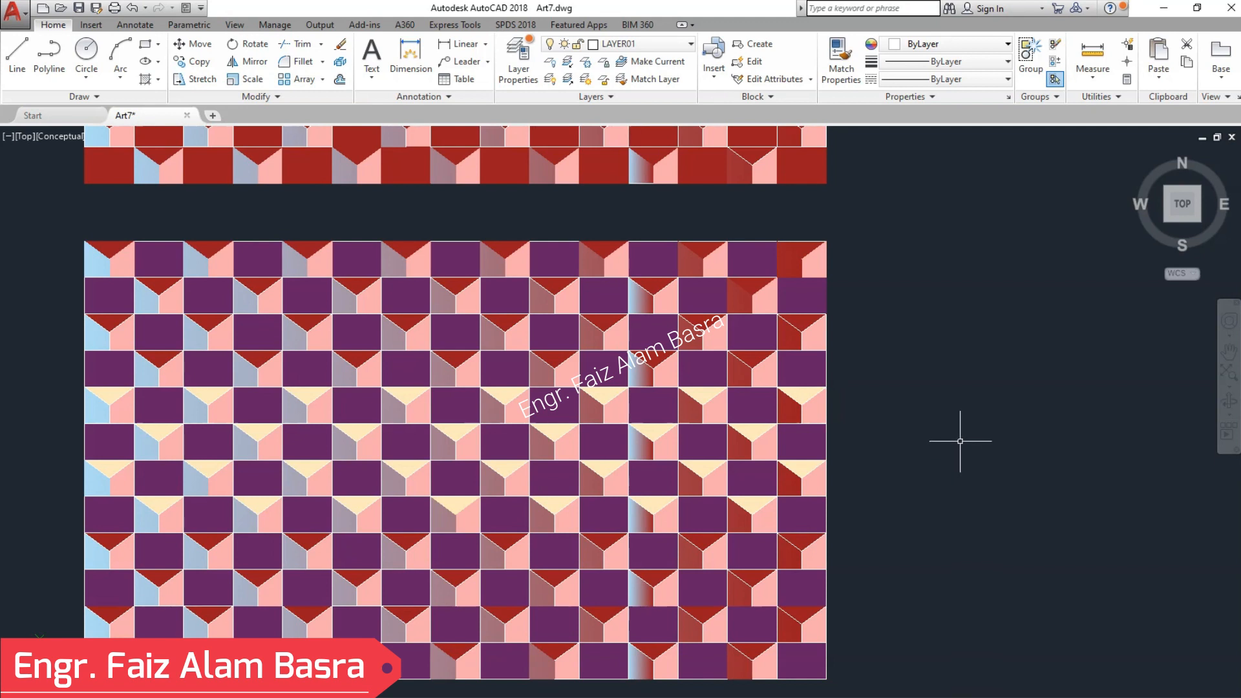
scroll(842, 455, "down", 2)
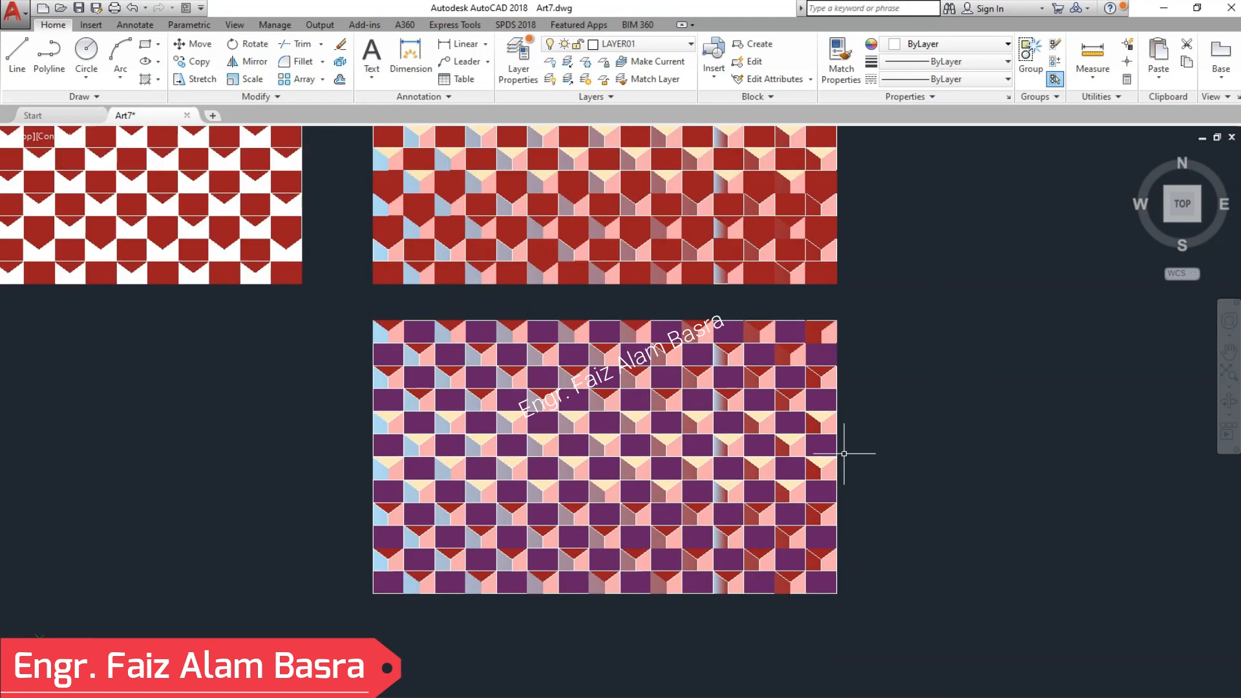
scroll(858, 386, "up", 2)
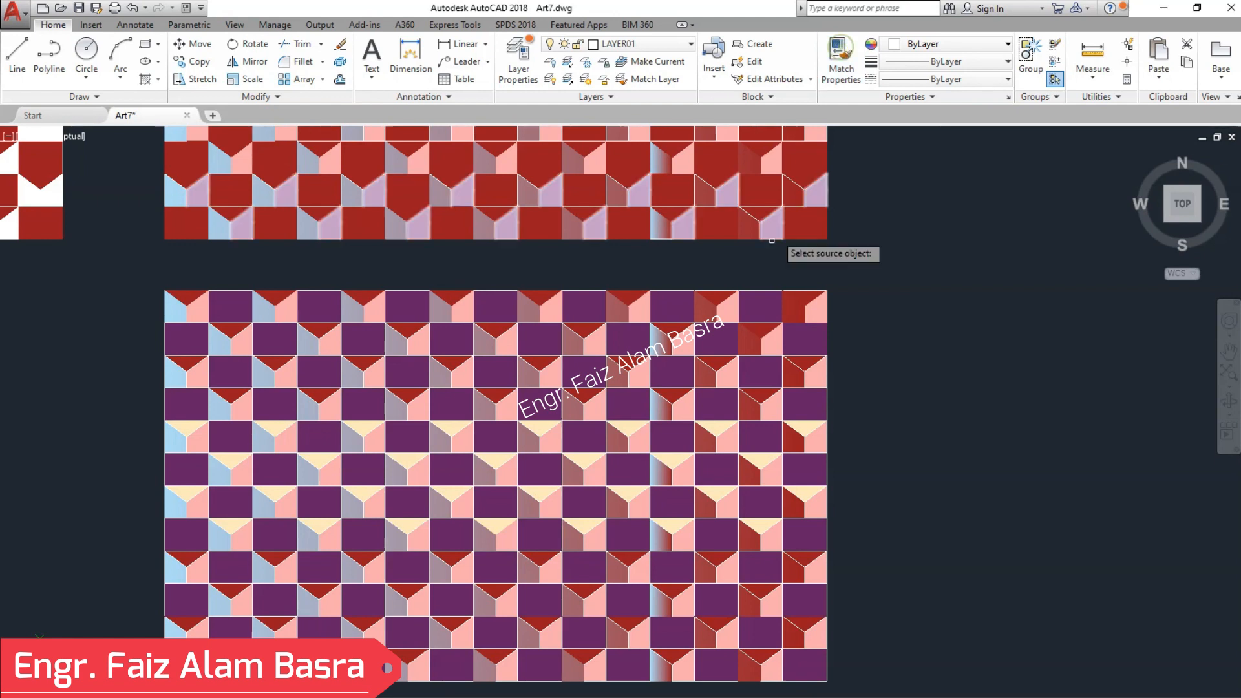
scroll(714, 415, "down", 2)
scroll(637, 274, "up", 5)
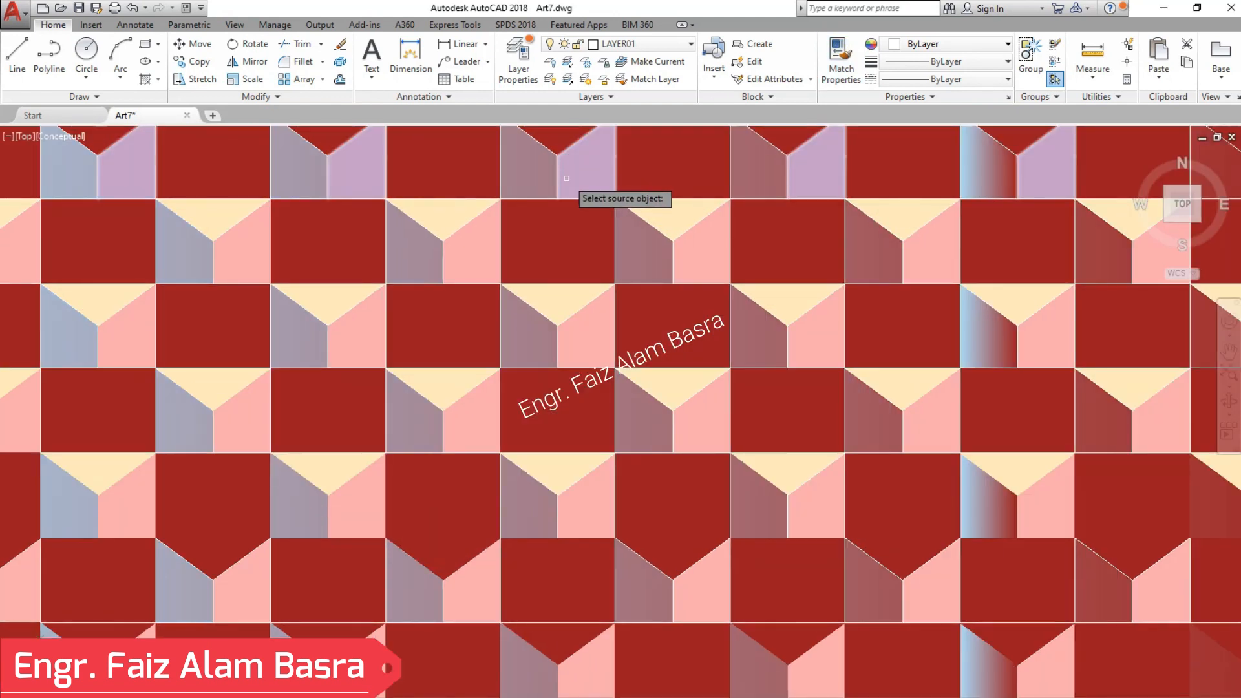
left_click(563, 141)
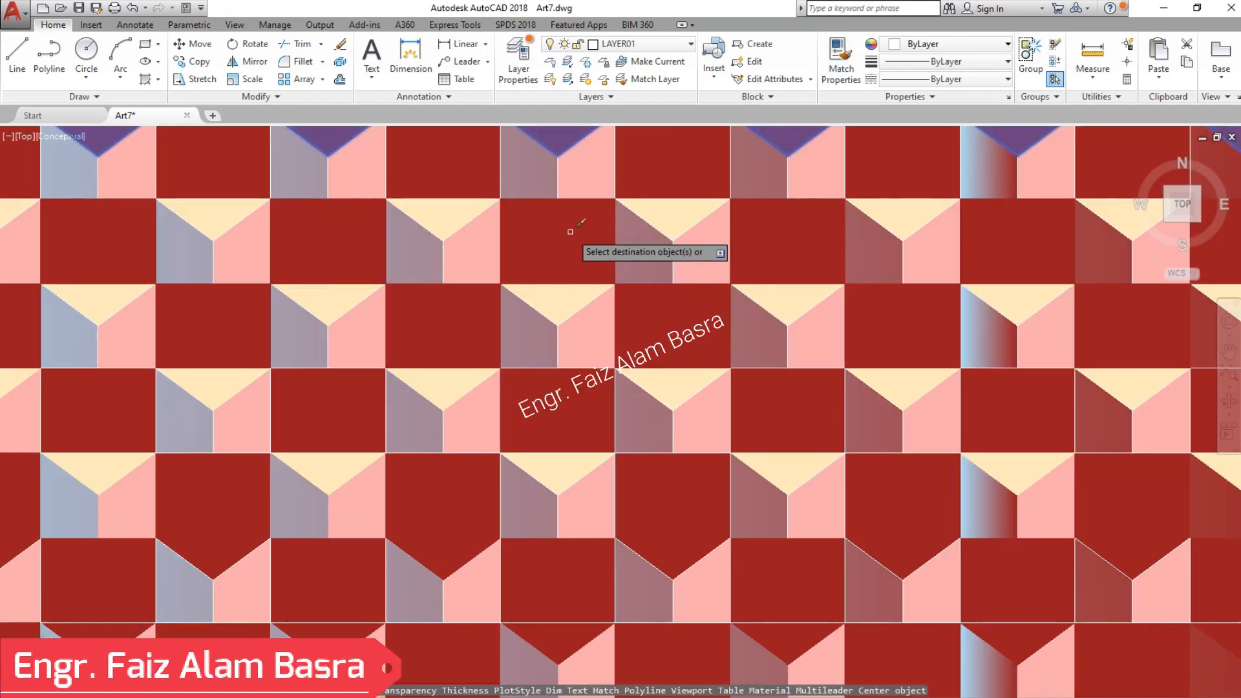
key("Escape")
Step: Match the cream triangle hatches' properties onto the remaining red triangles of the upper multicolored panel
left_click(842, 60)
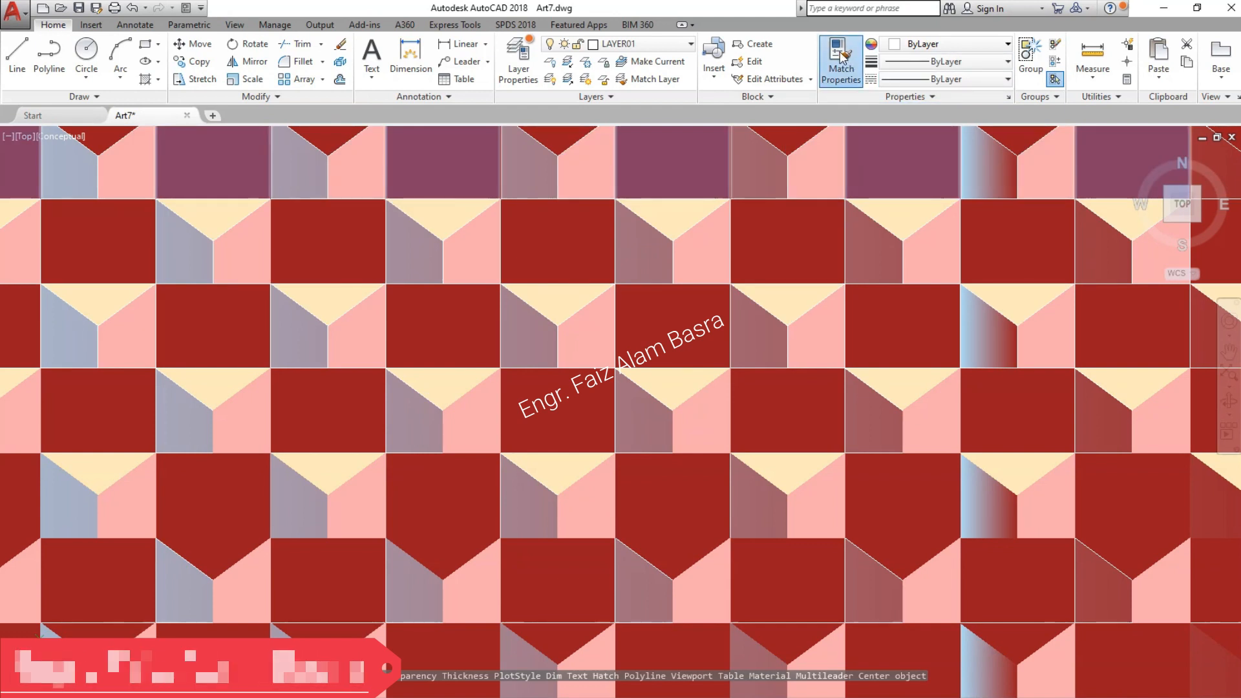
left_click(558, 304)
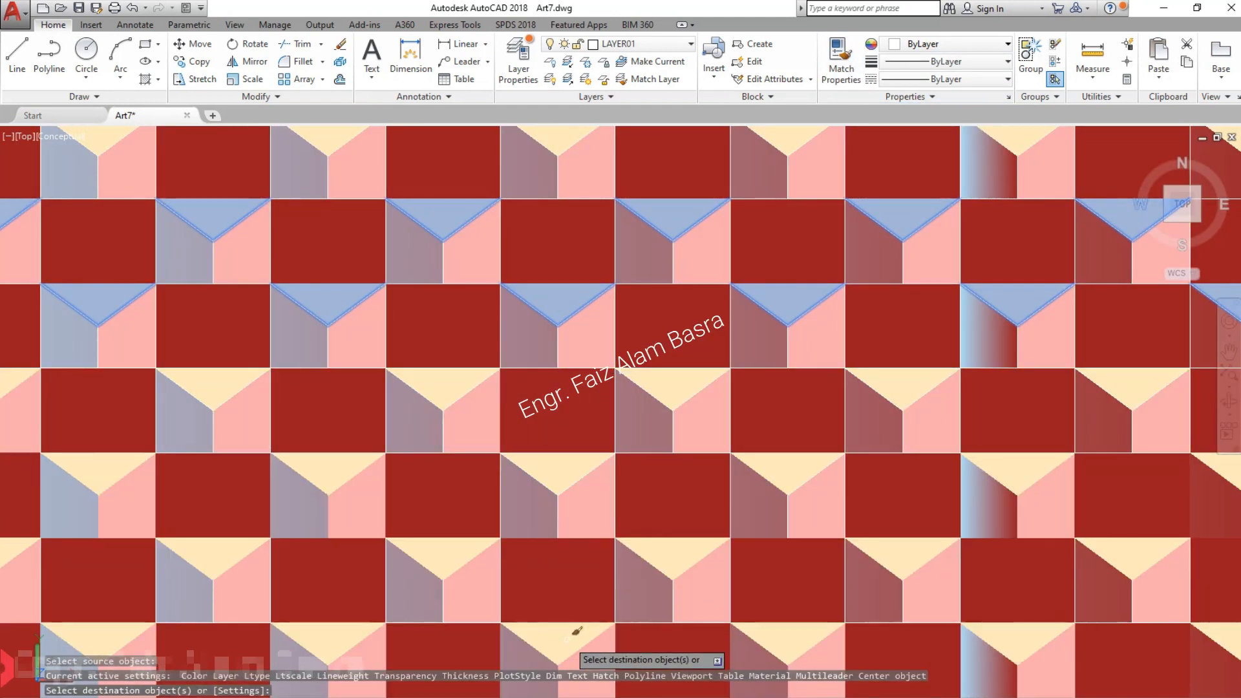
left_click(567, 415)
scroll(567, 416, "down", 6)
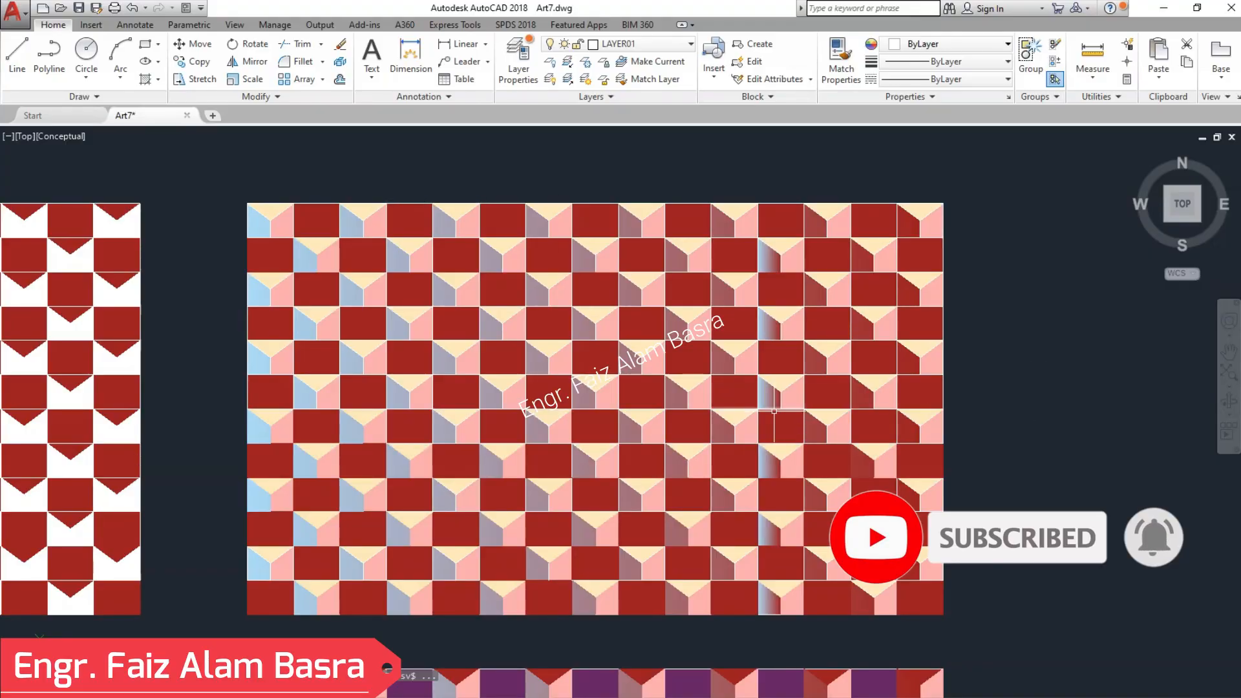
scroll(585, 352, "up", 6)
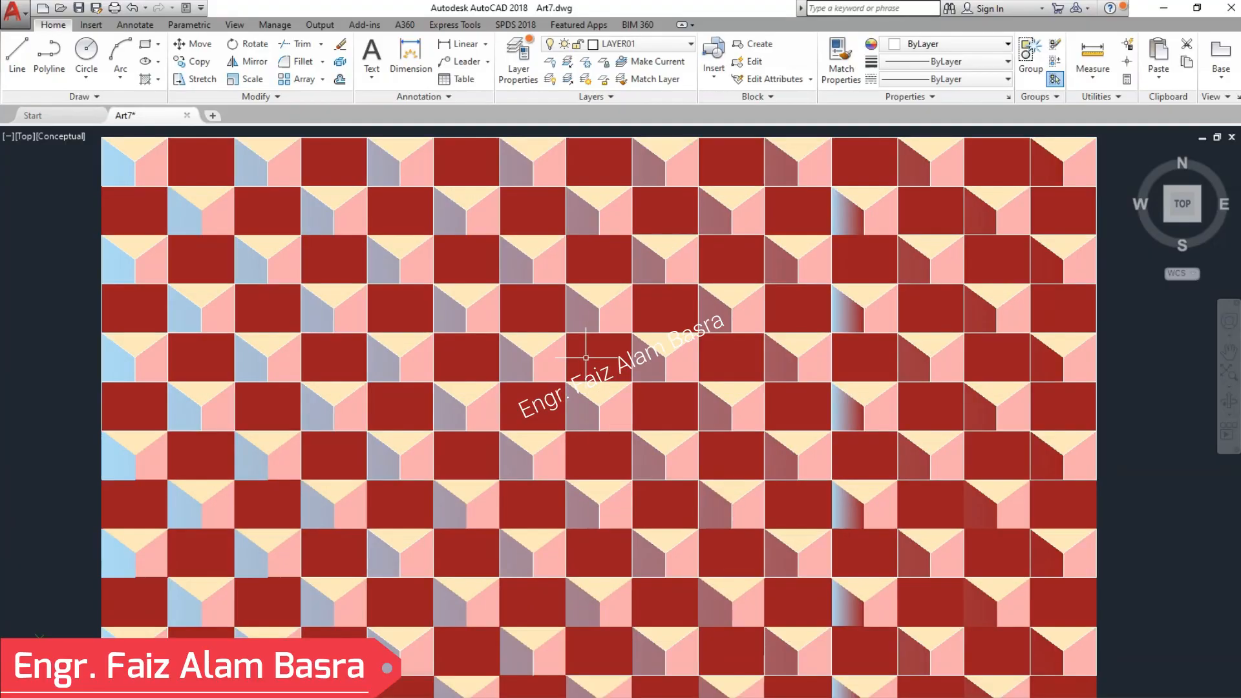
scroll(577, 345, "down", 4)
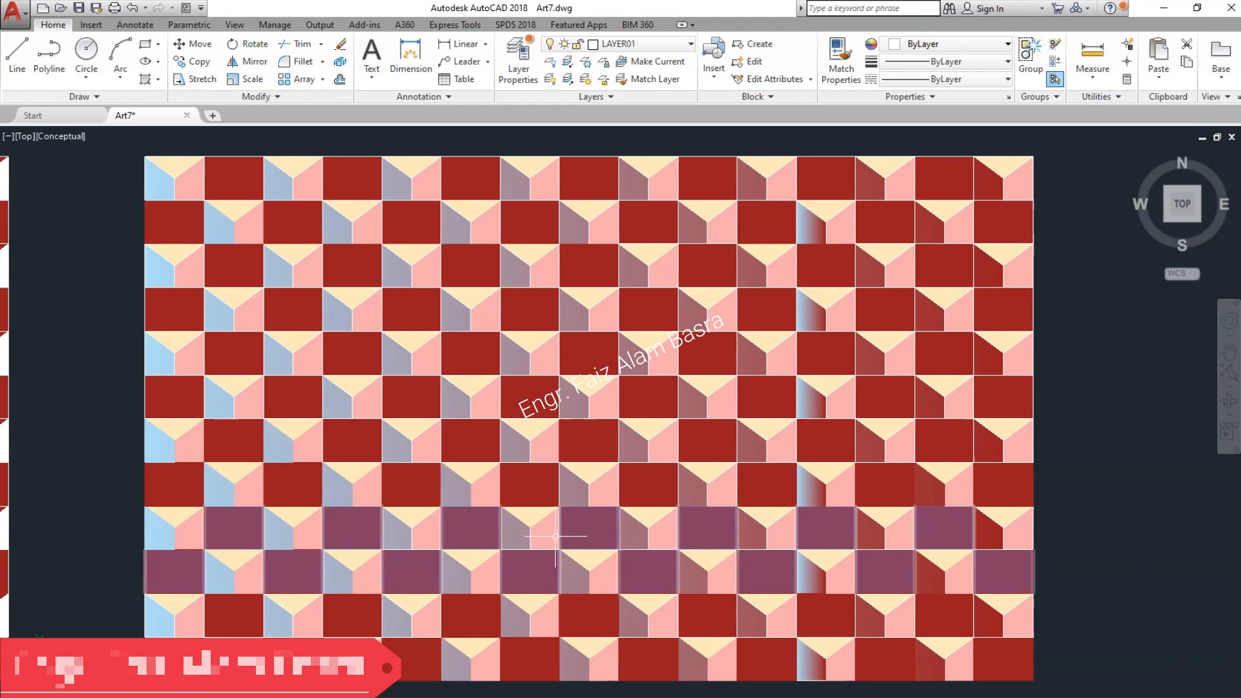
scroll(549, 538, "up", 2)
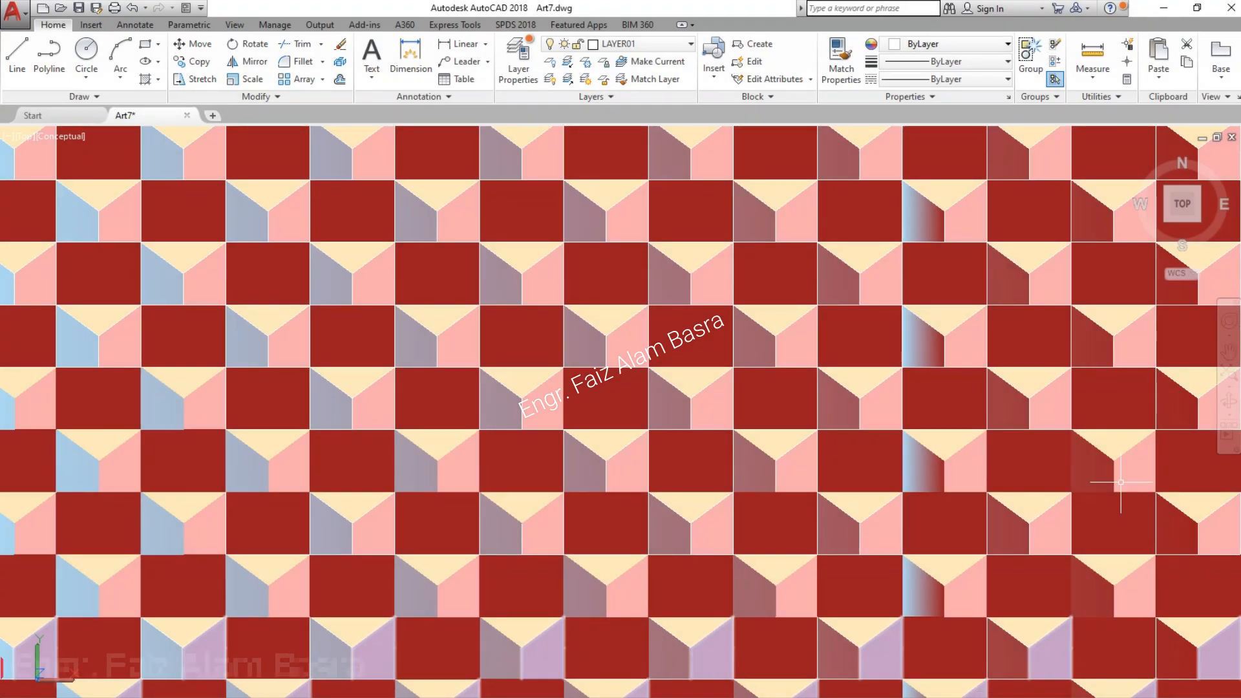
scroll(899, 548, "down", 6)
scroll(900, 548, "up", 5)
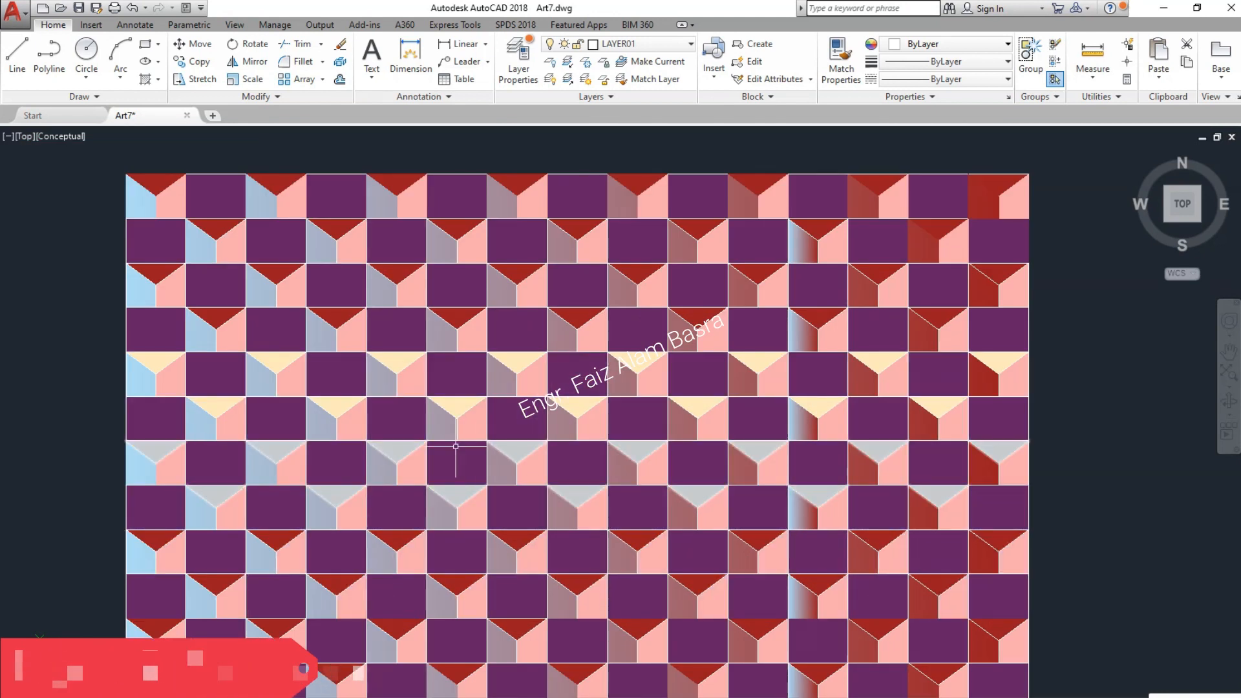
scroll(471, 192, "up", 3)
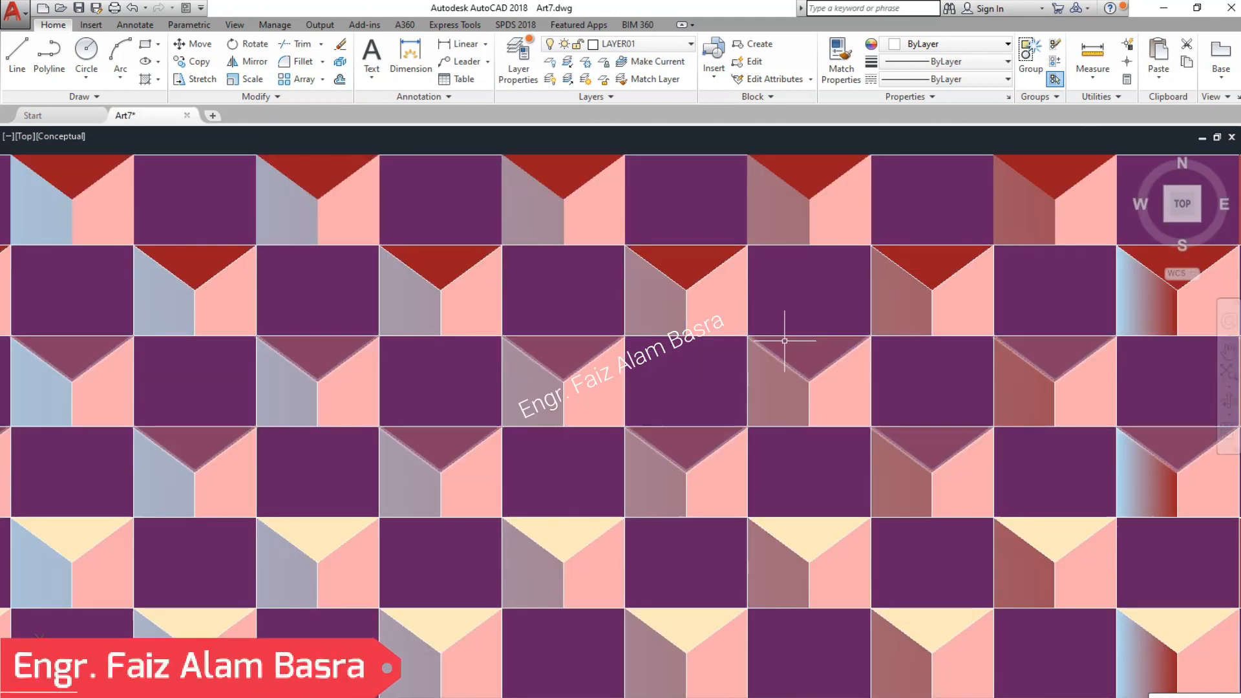
left_click(842, 55)
scroll(668, 226, "down", 4)
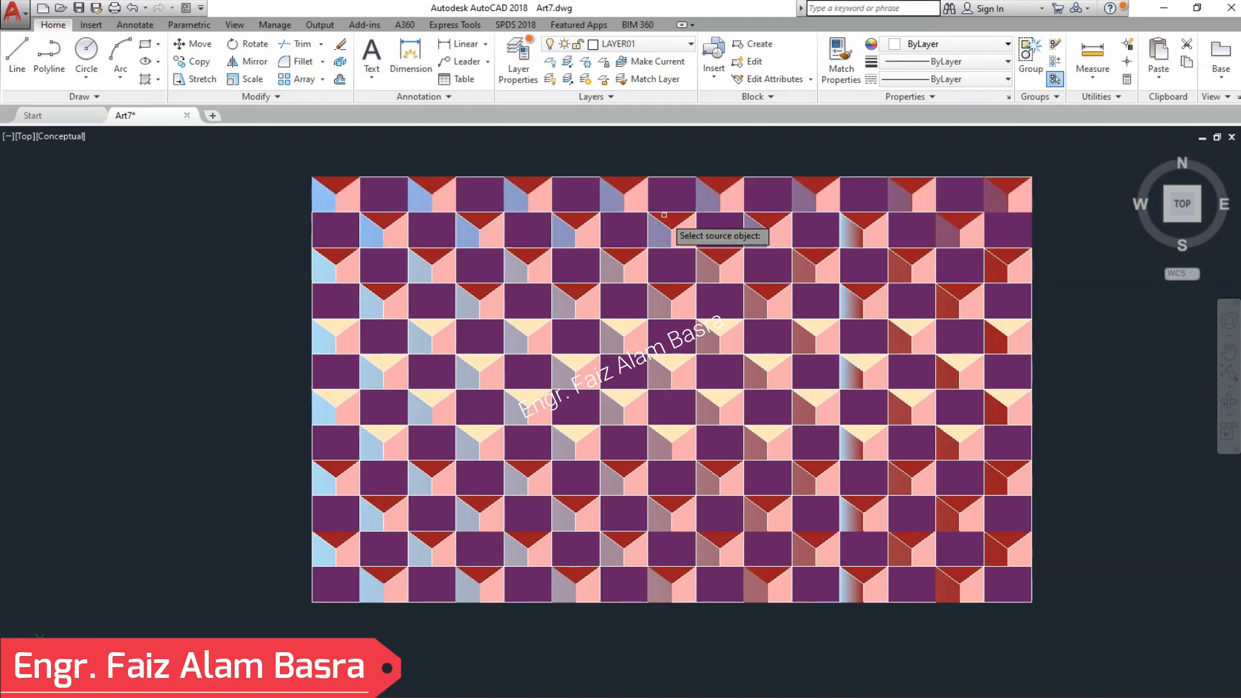
scroll(666, 229, "up", 2)
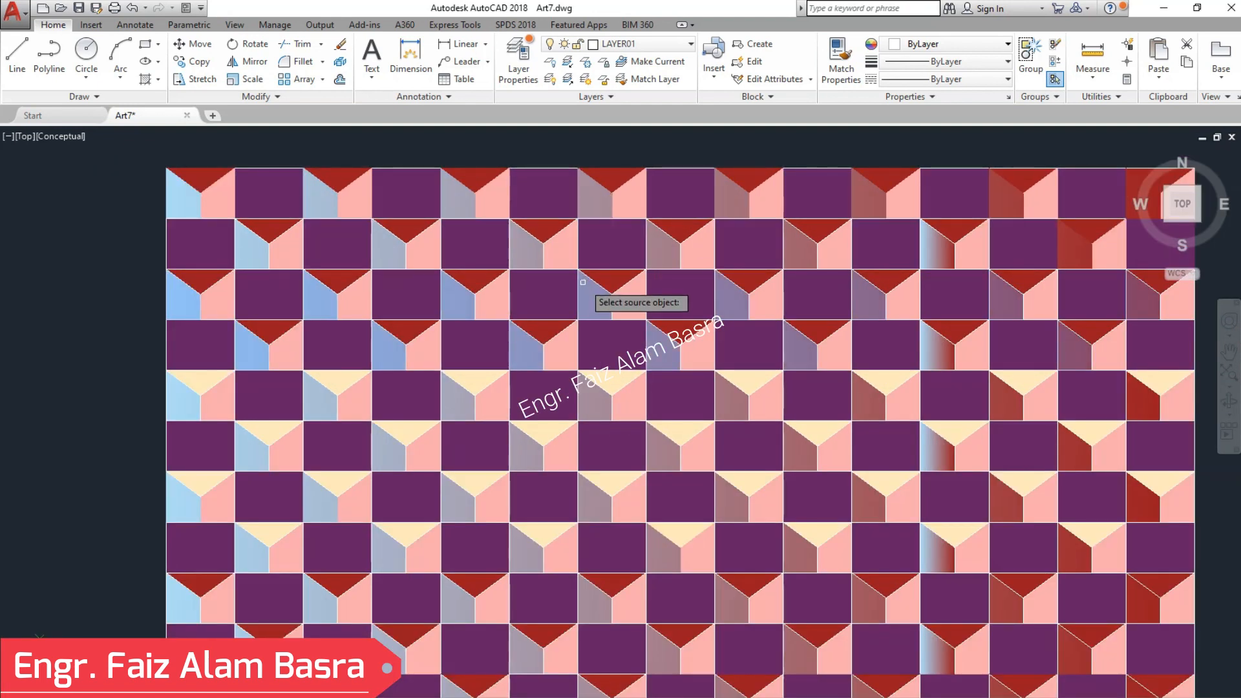
key("Escape")
Step: Recolor the red triangle hatches in the top two rows of the purple lower panel to orange 248,153,30
left_click(546, 226)
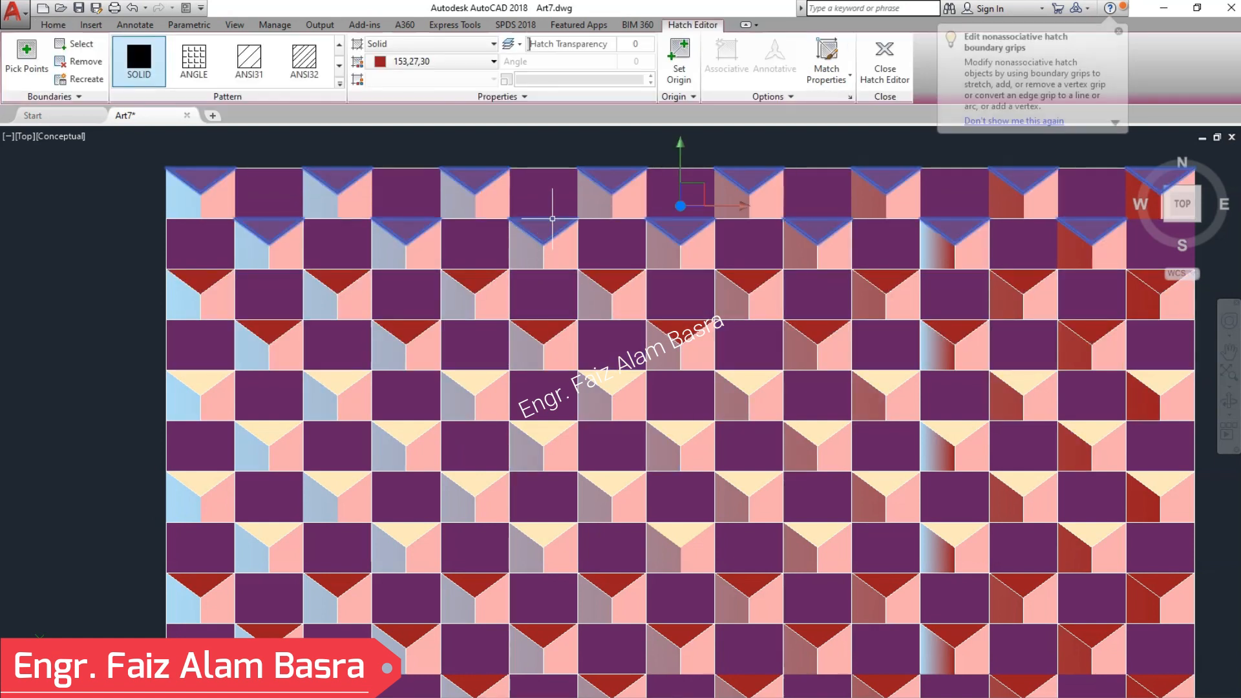
left_click(493, 61)
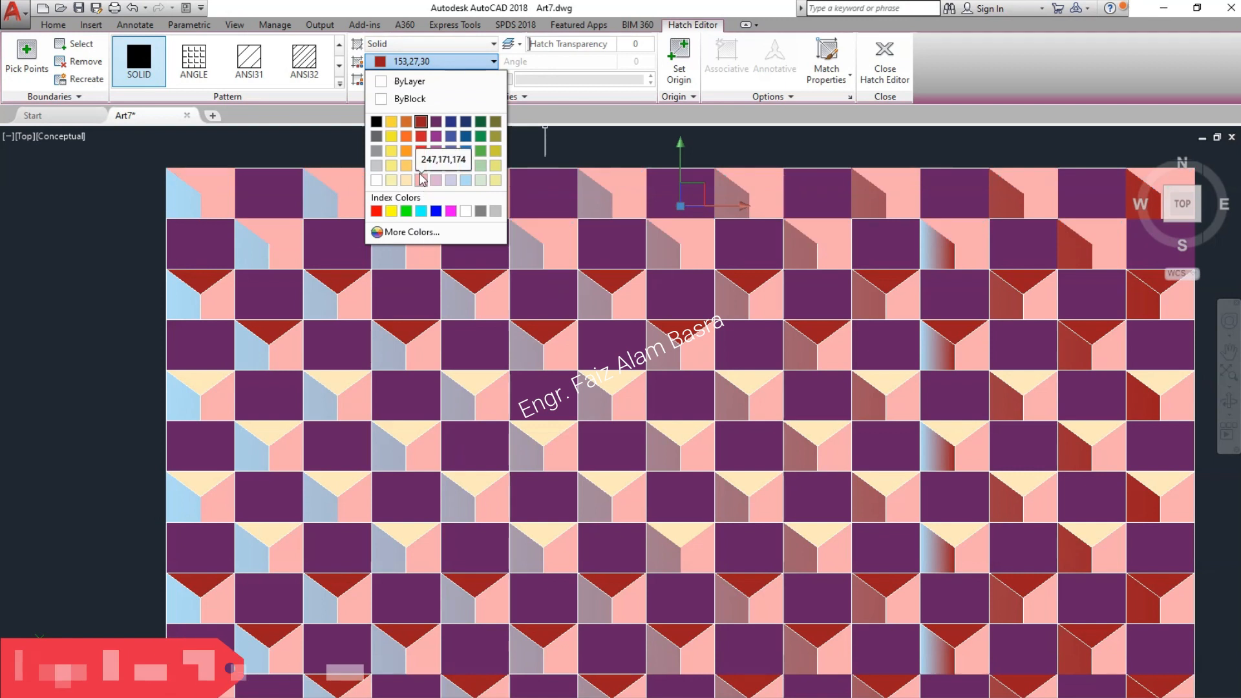
left_click(409, 150)
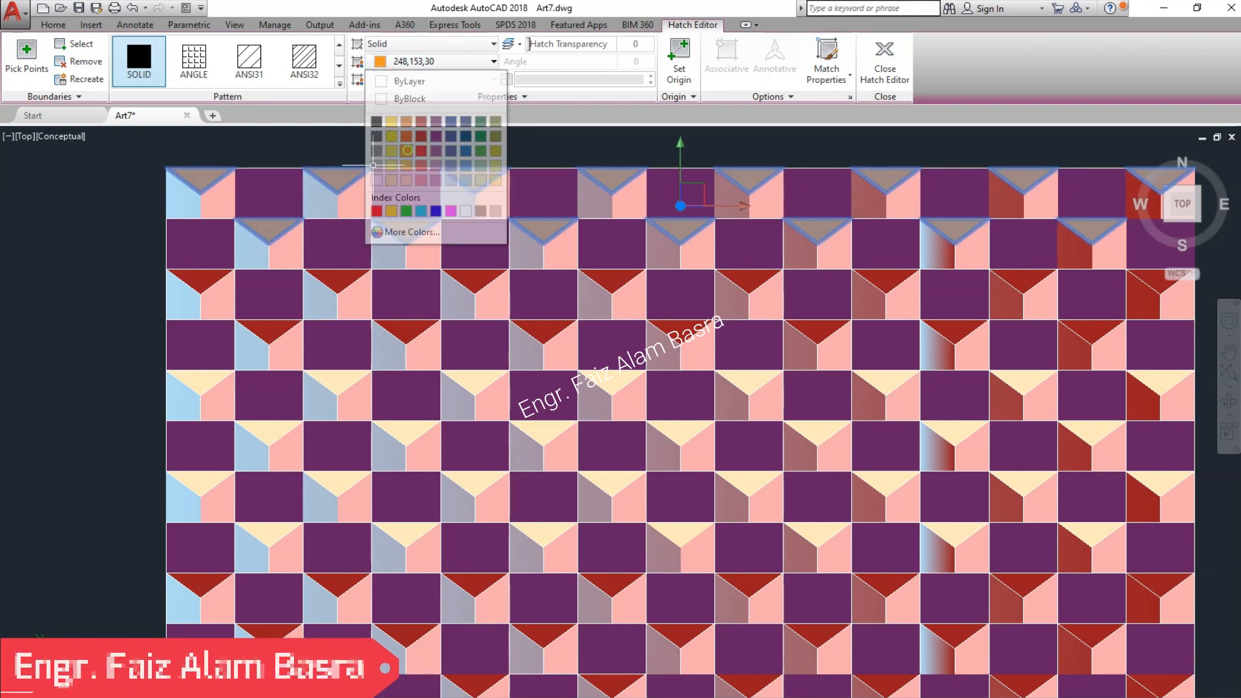
key("Escape")
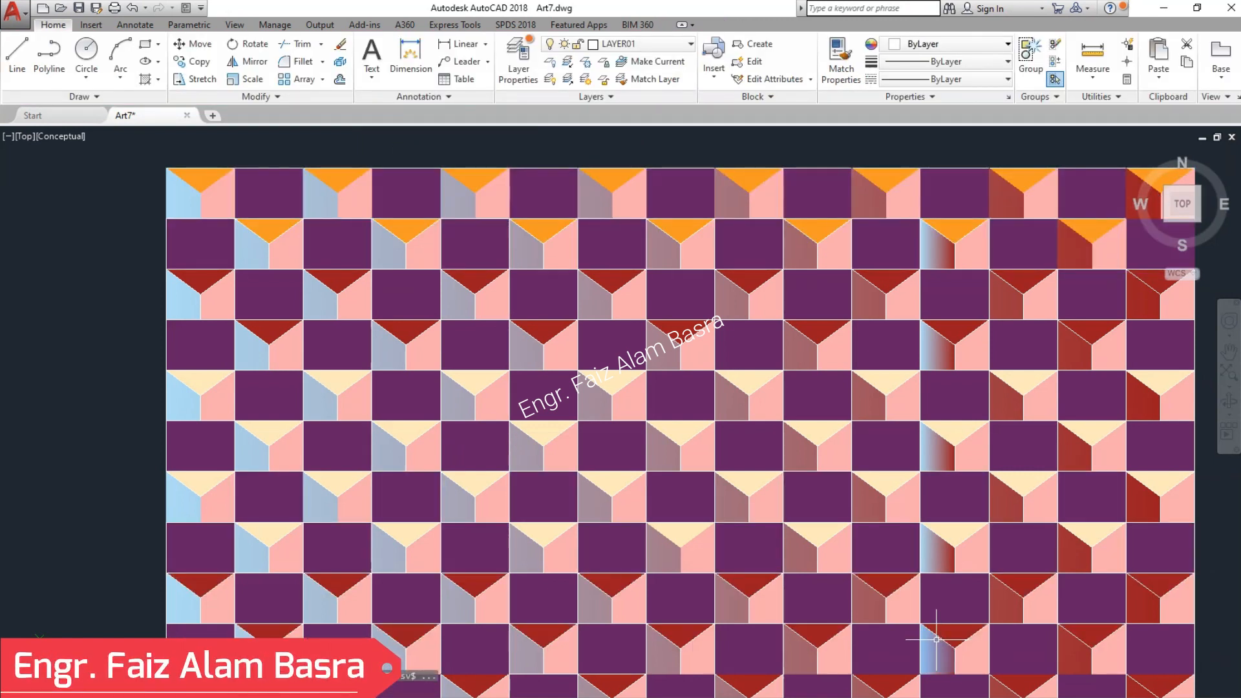
Step: Recolor the triangle hatches in the top two rows of the purple lower panel to salmon
left_click(404, 227)
left_click(492, 62)
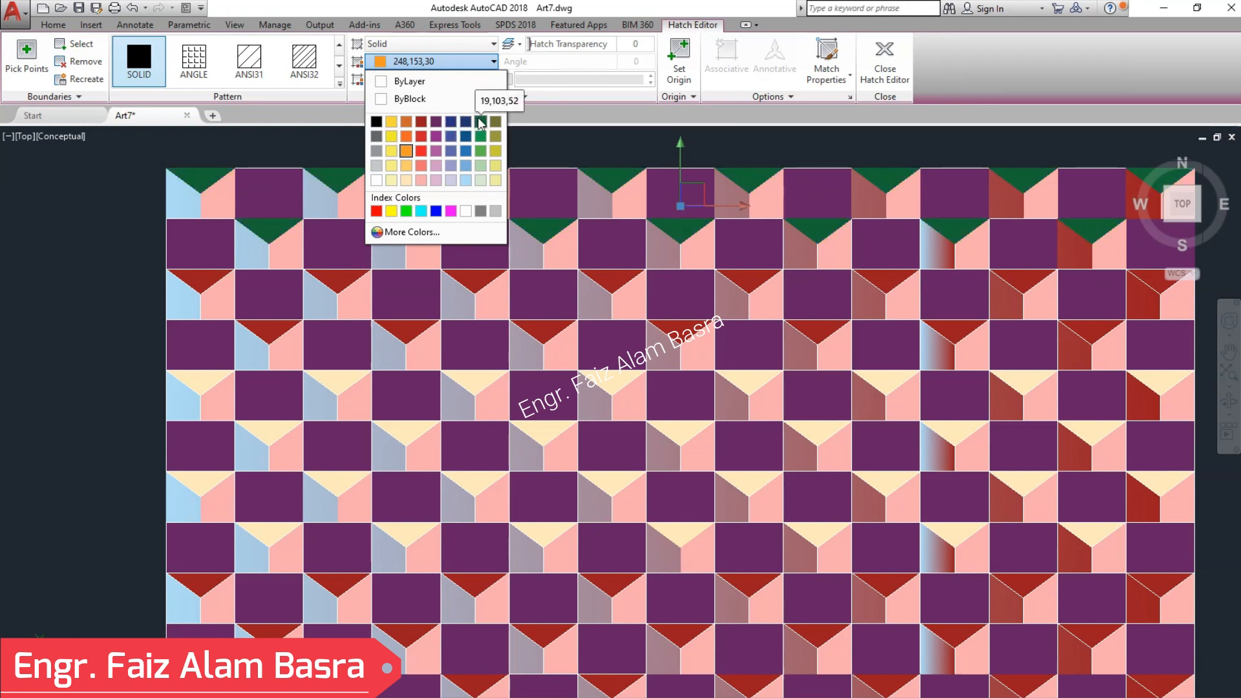
left_click(420, 164)
key("Escape")
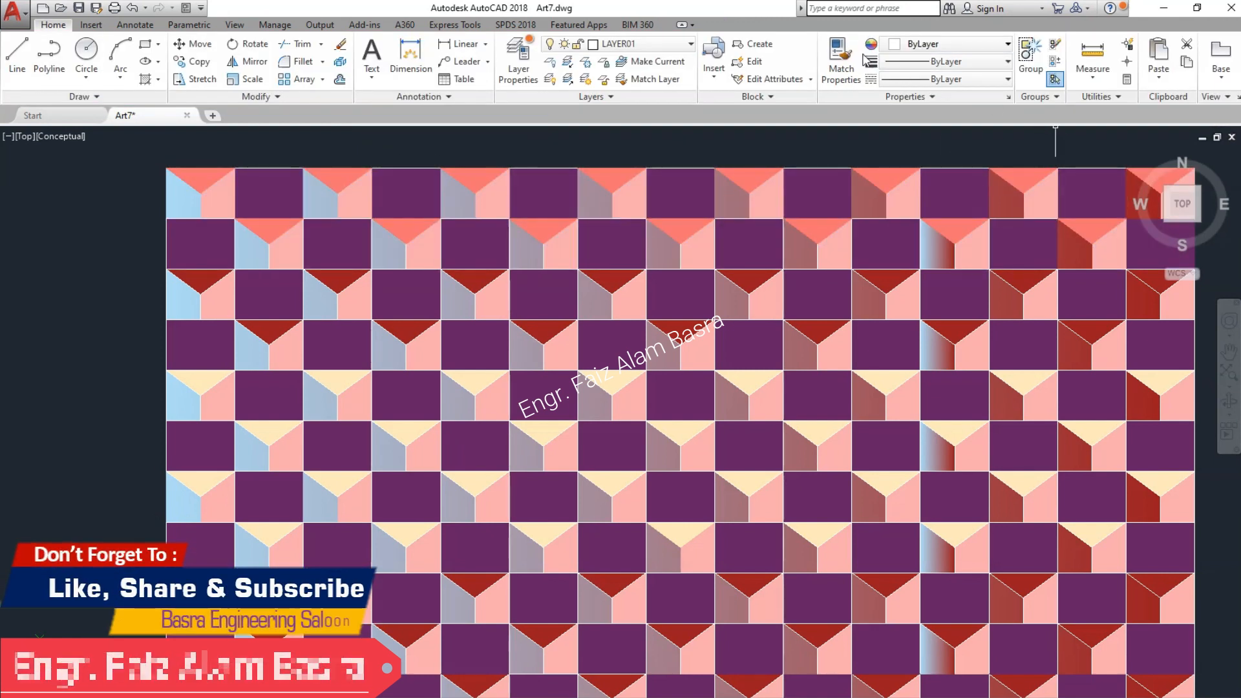
Step: Match the salmon triangle hatches' properties onto all remaining red and cream triangles of the lower panel
left_click(554, 226)
left_click(553, 326)
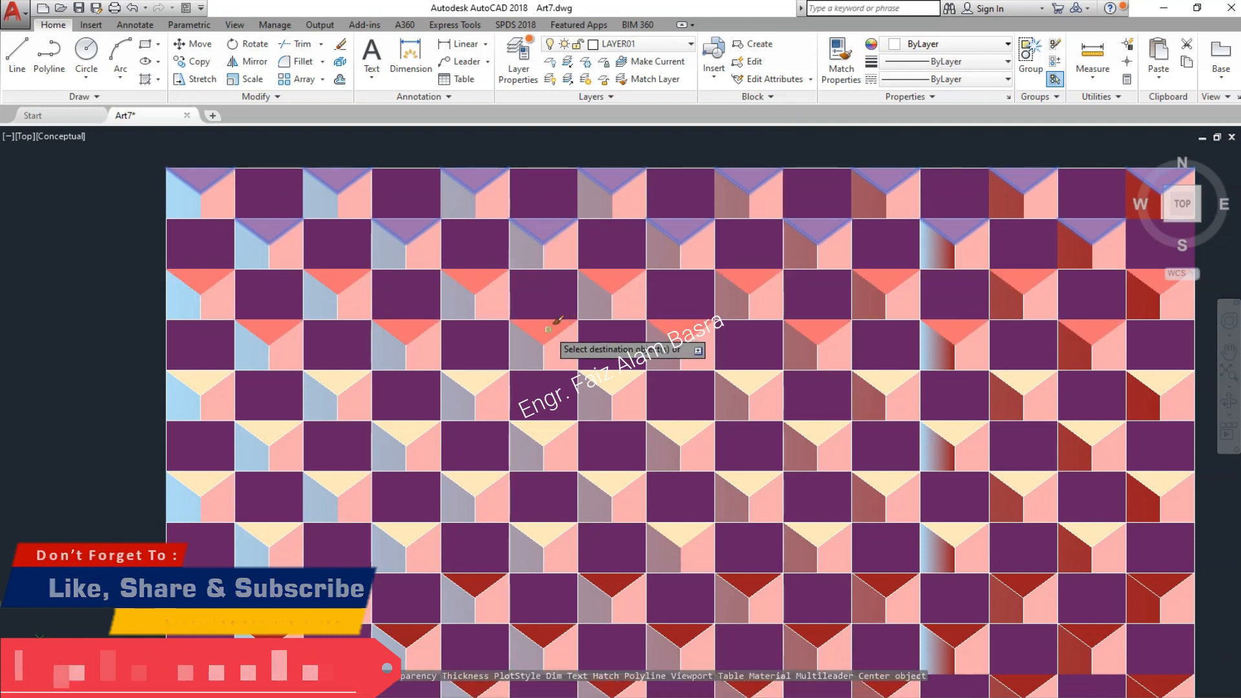
left_click(542, 438)
left_click(539, 530)
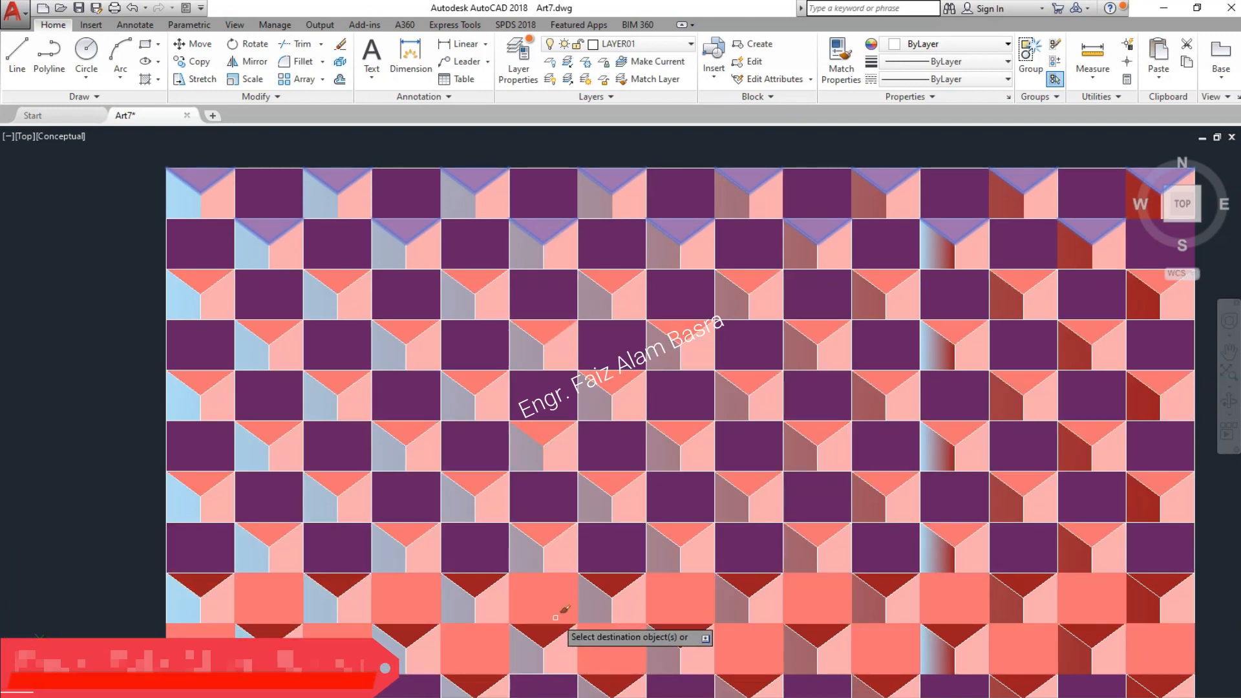
left_click(547, 635)
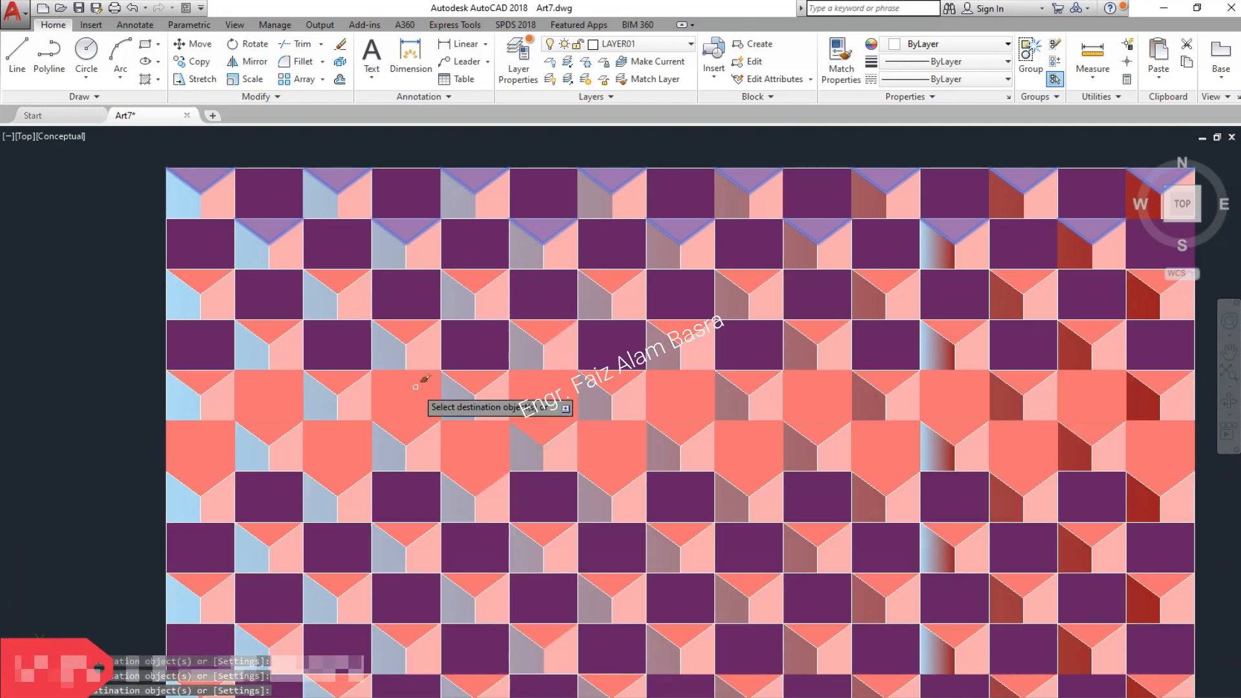
Step: Recolor one pair of rows of pink trapezoid hatches in the lower panel to light blue
scroll(388, 336, "down", 2)
scroll(510, 598, "up", 2)
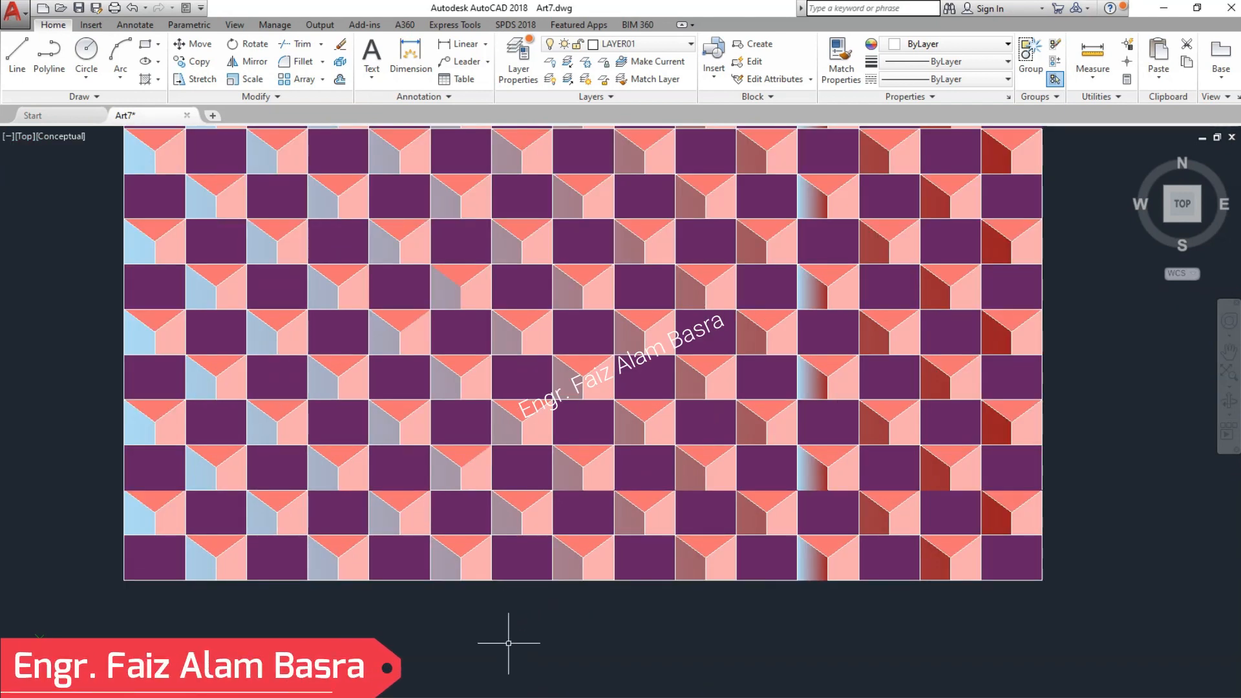
left_click(535, 332)
left_click(493, 62)
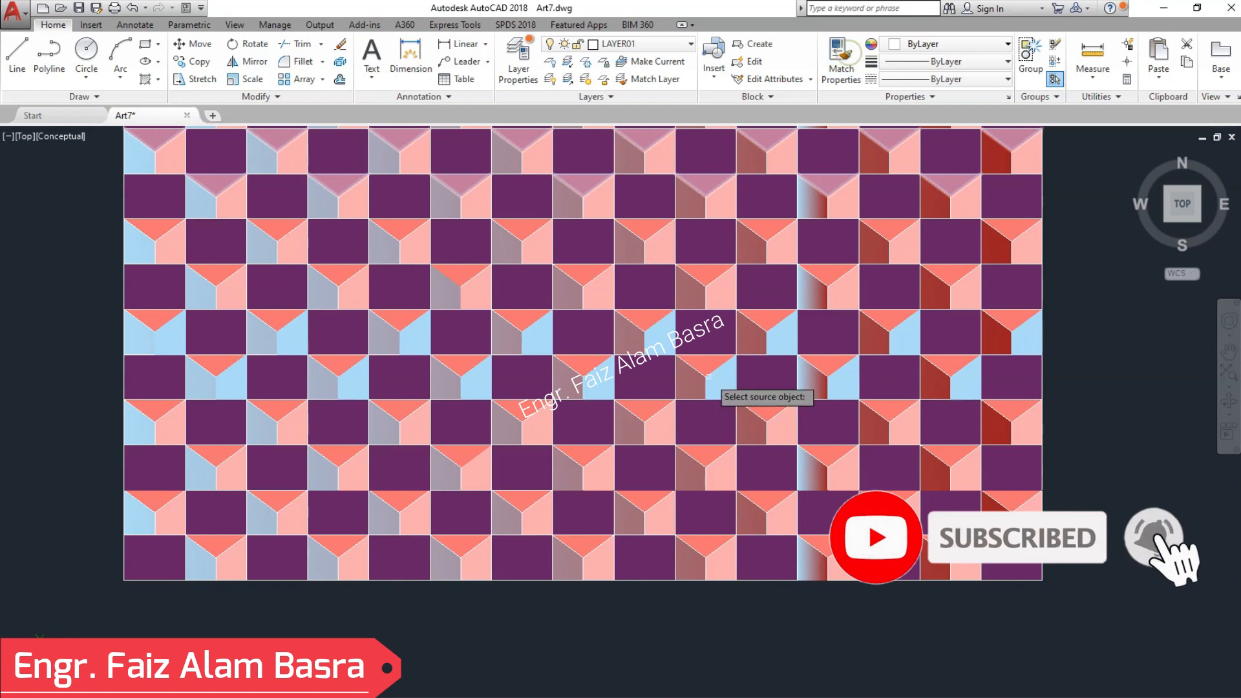
Step: Match the light blue trapezoid hatches' properties onto all remaining pink trapezoids of the lower panel
left_click(662, 339)
left_click(660, 520)
left_click(655, 251)
left_click(663, 156)
scroll(594, 455, "down", 3)
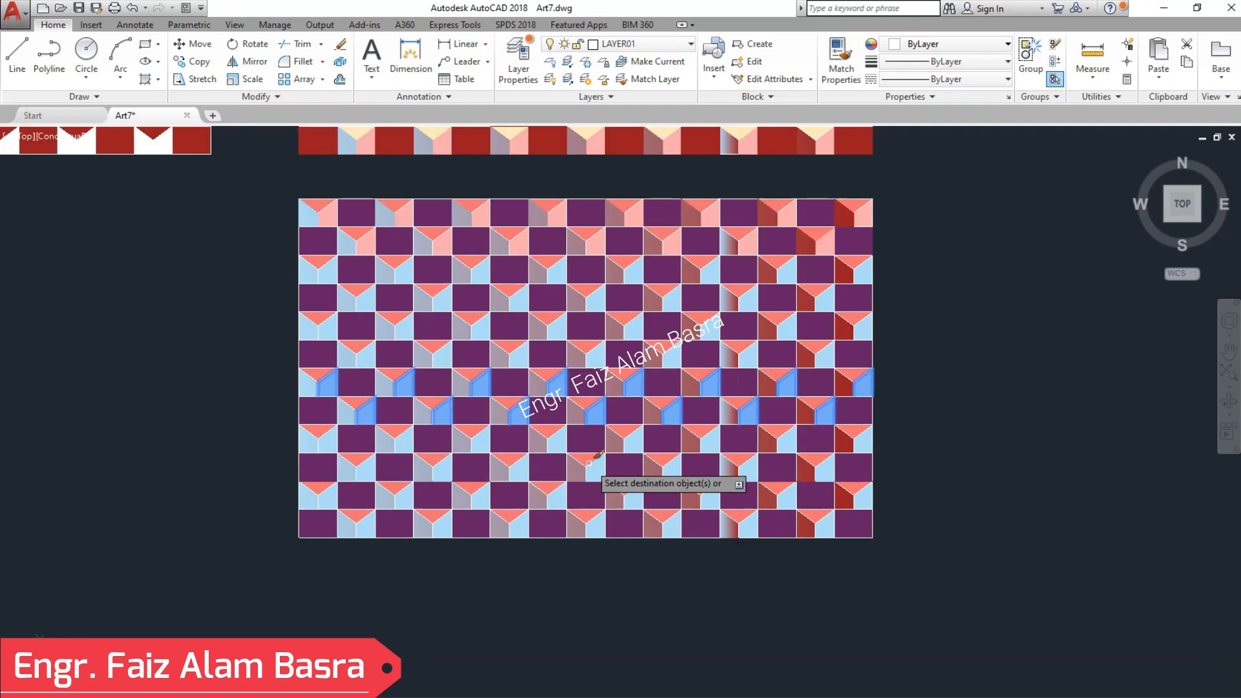
scroll(637, 216, "up", 6)
key("Escape")
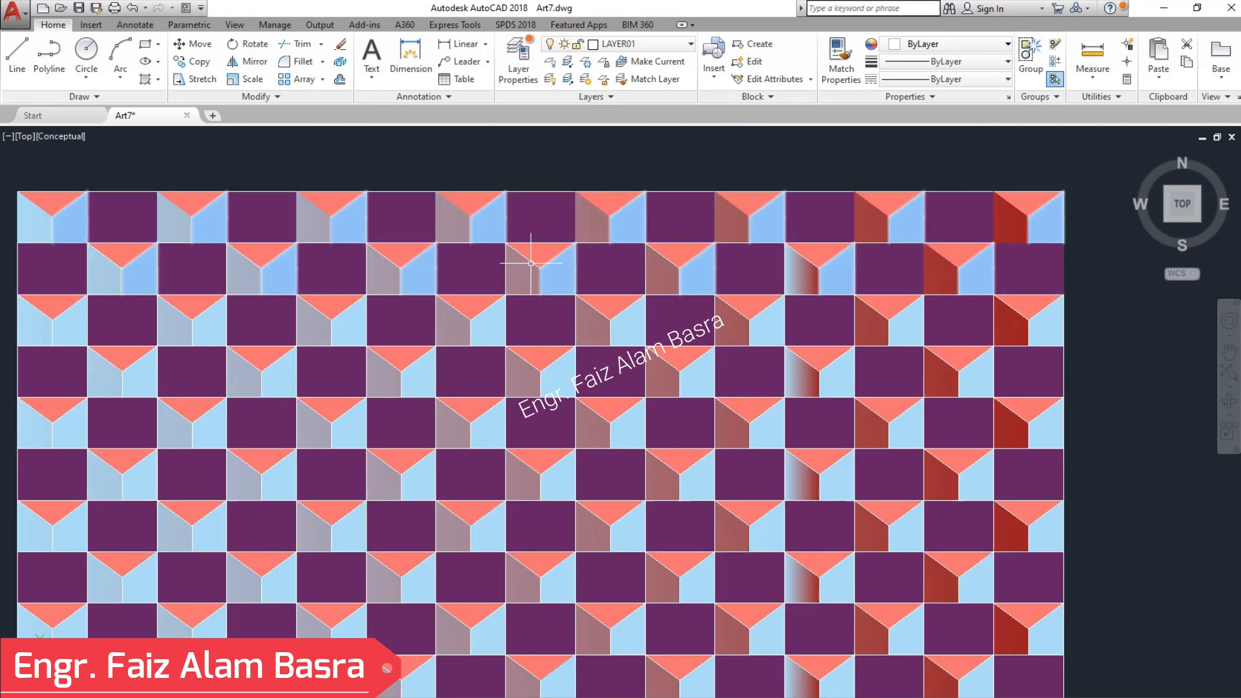
Step: Change the gradient trapezoid hatches in the lower panel's top two rows to a solid fill colored dark olive
scroll(527, 261, "down", 2)
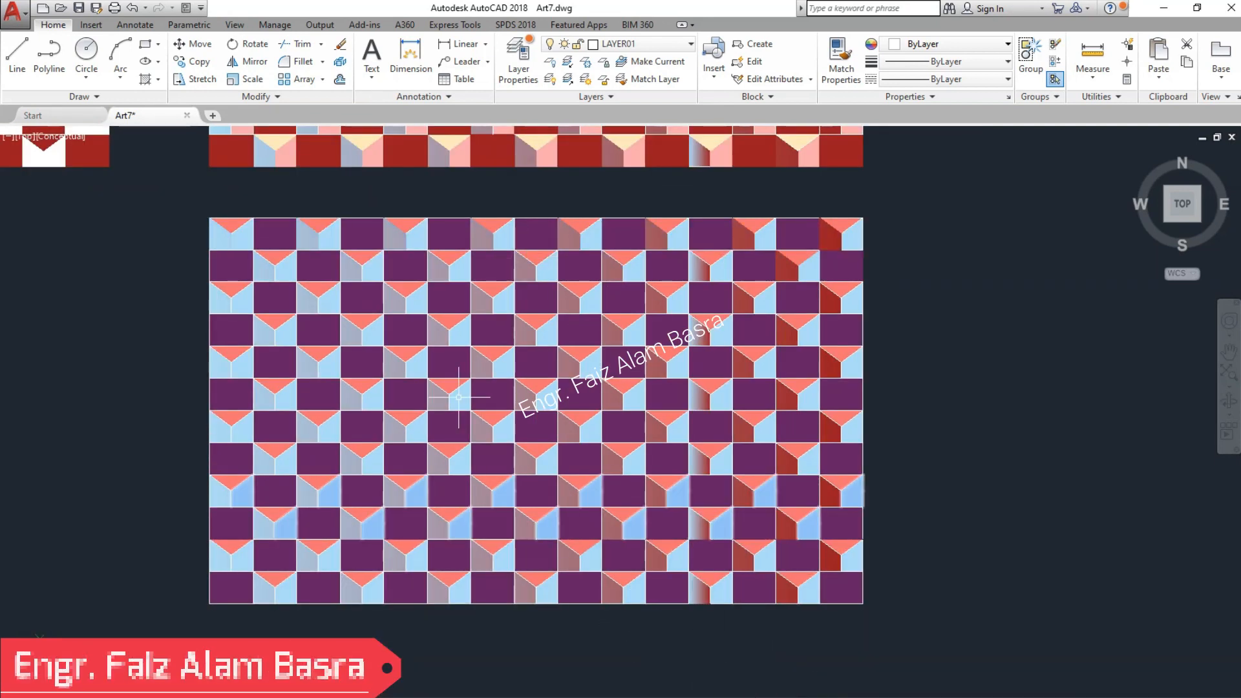
scroll(409, 320, "up", 2)
scroll(324, 251, "up", 2)
left_click(324, 250)
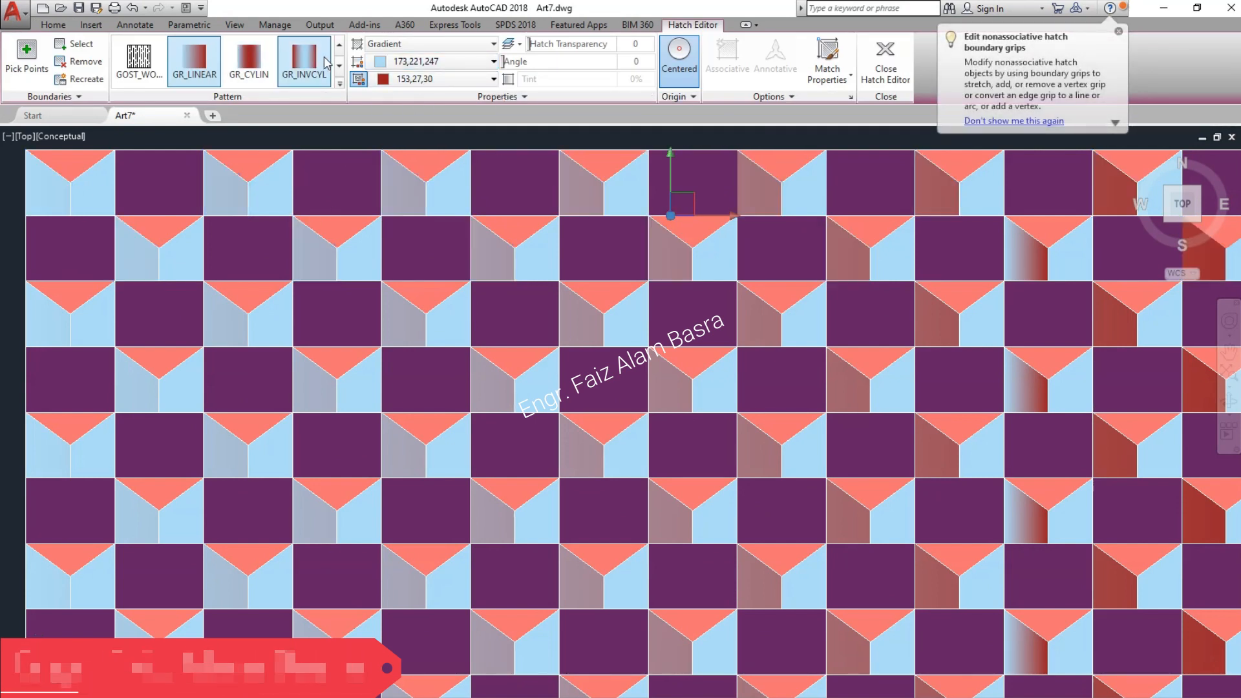
left_click(486, 43)
left_click(413, 56)
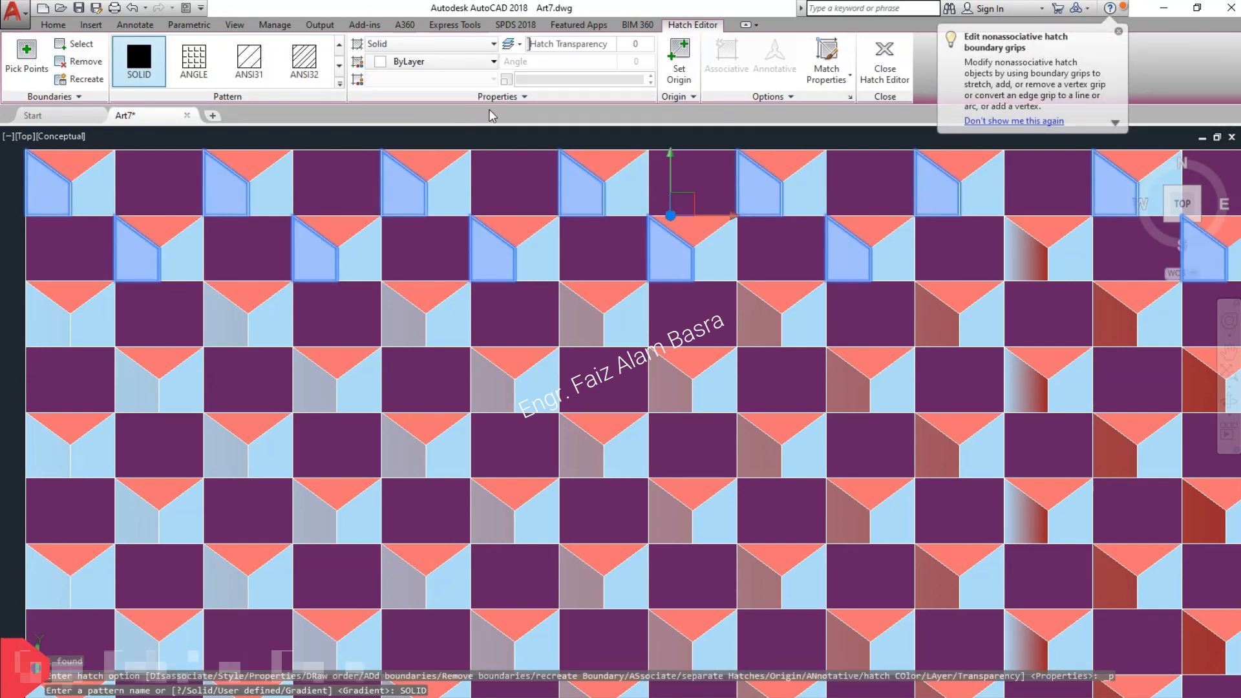
left_click(492, 60)
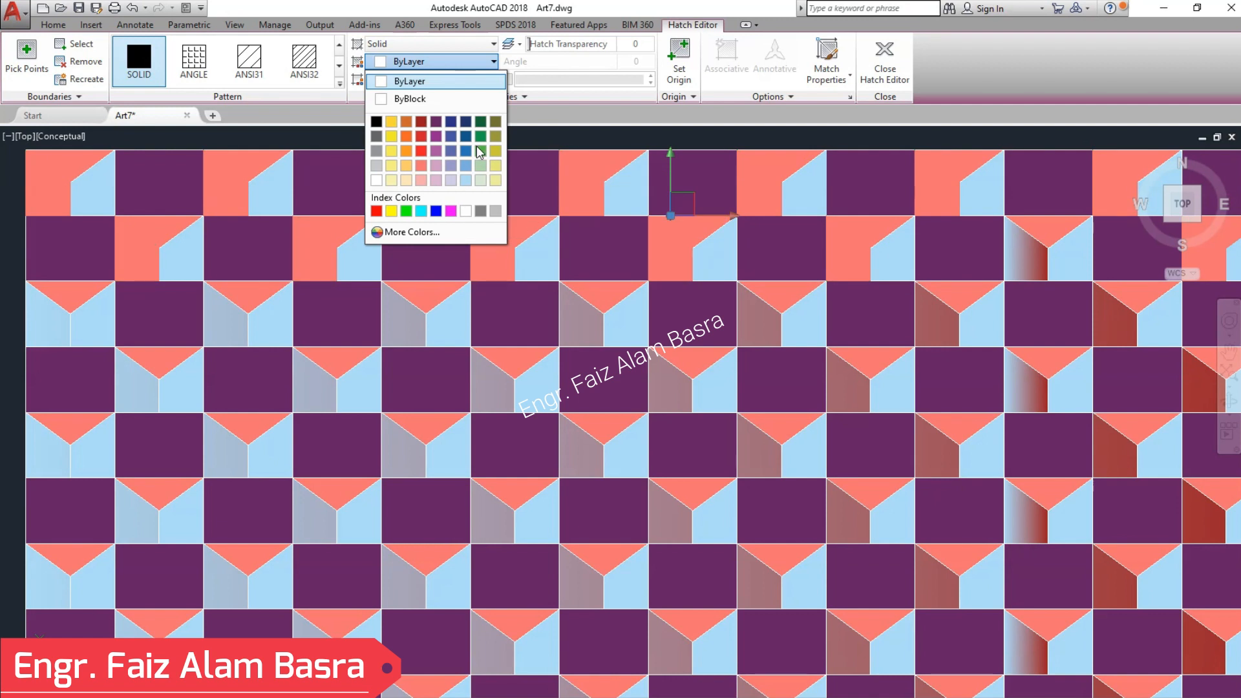
left_click(495, 122)
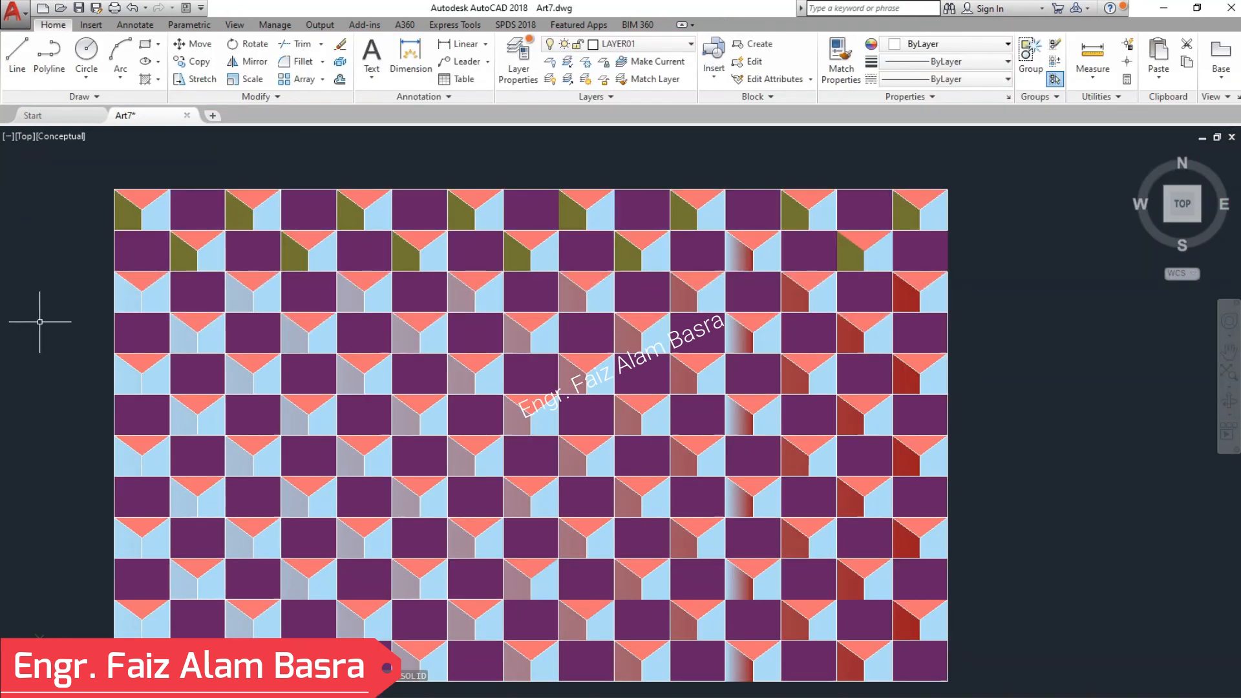
Step: Match the olive trapezoid hatches' properties onto all remaining gradient trapezoids of the lower panel, including the odd ones in the separate column
left_click(838, 61)
scroll(304, 278, "up", 2)
left_click(309, 245)
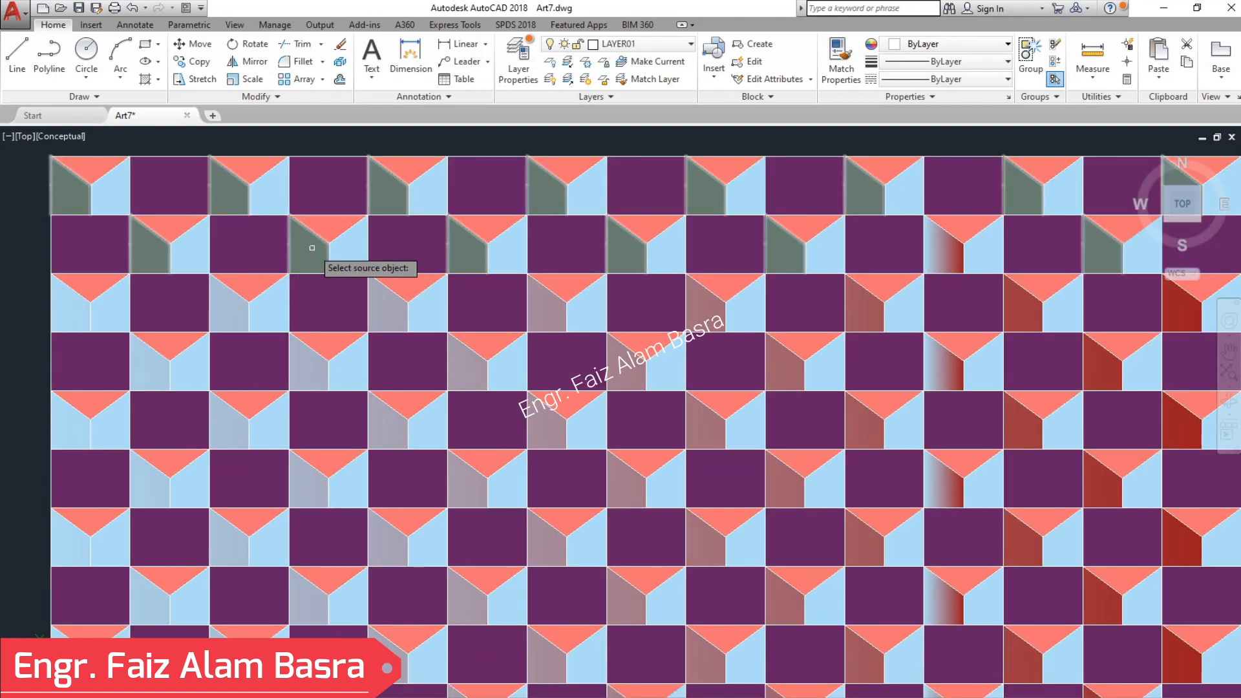
left_click(310, 480)
left_click(311, 599)
scroll(517, 262, "down", 2)
left_click(766, 259)
left_click(768, 479)
left_click(775, 543)
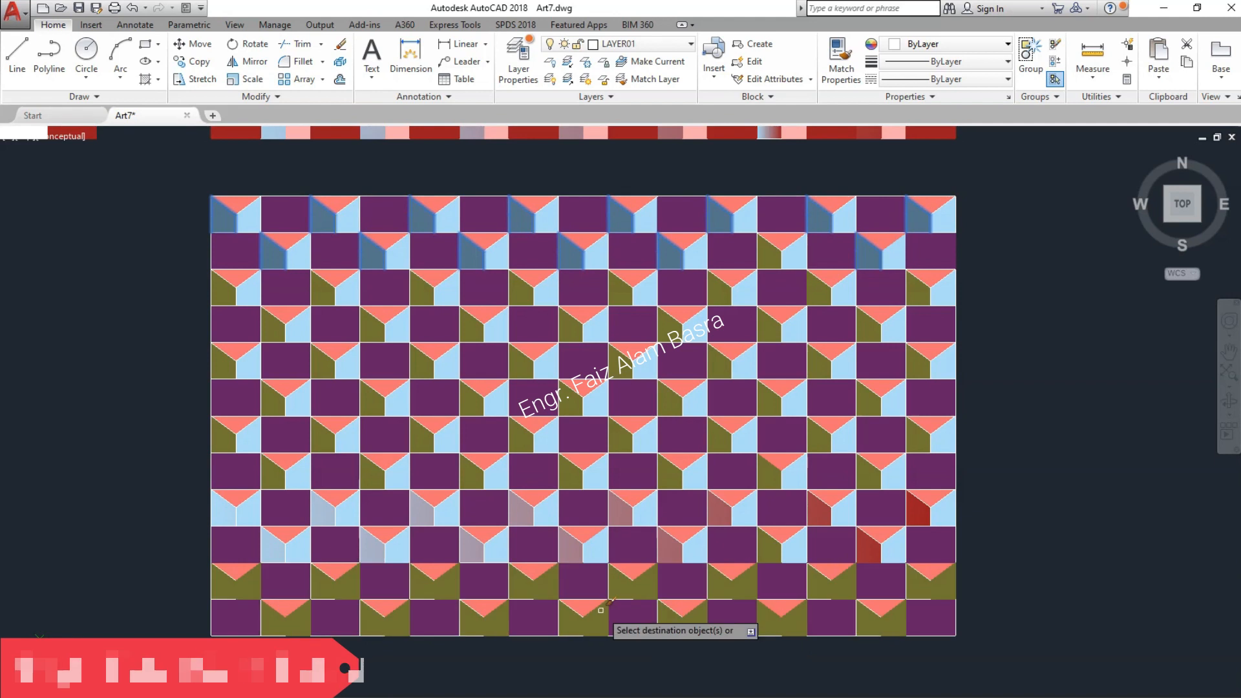
left_click(479, 546)
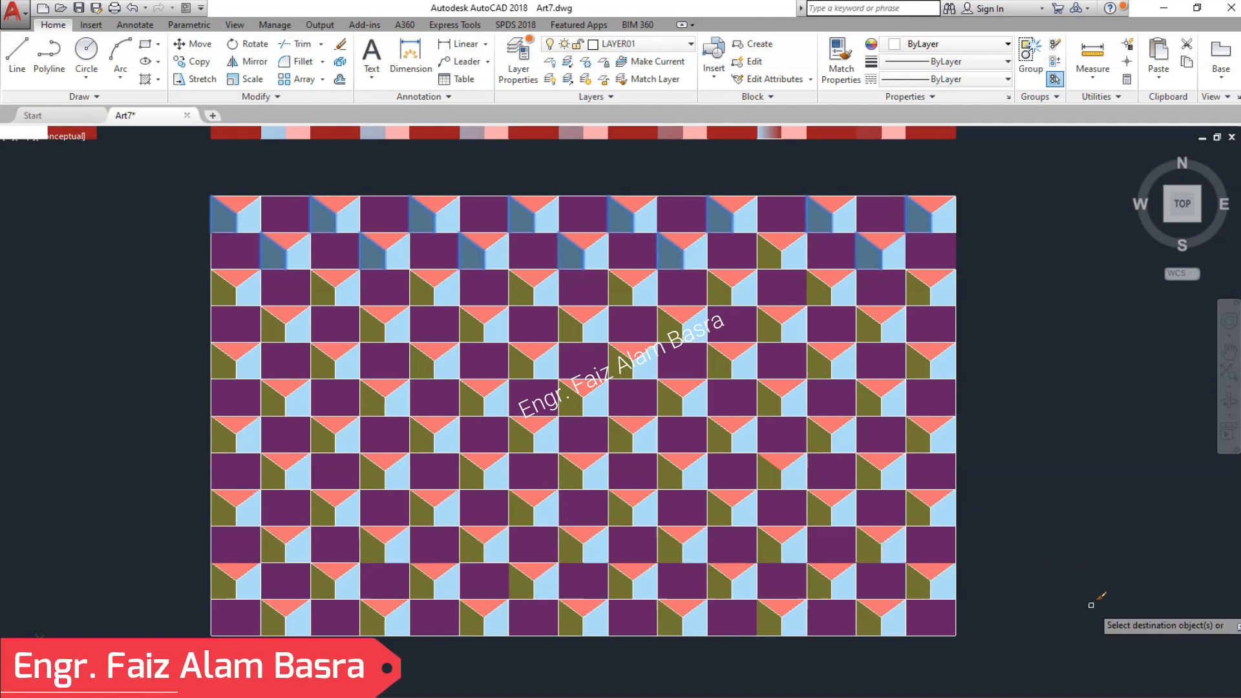
scroll(1010, 577, "up", 2)
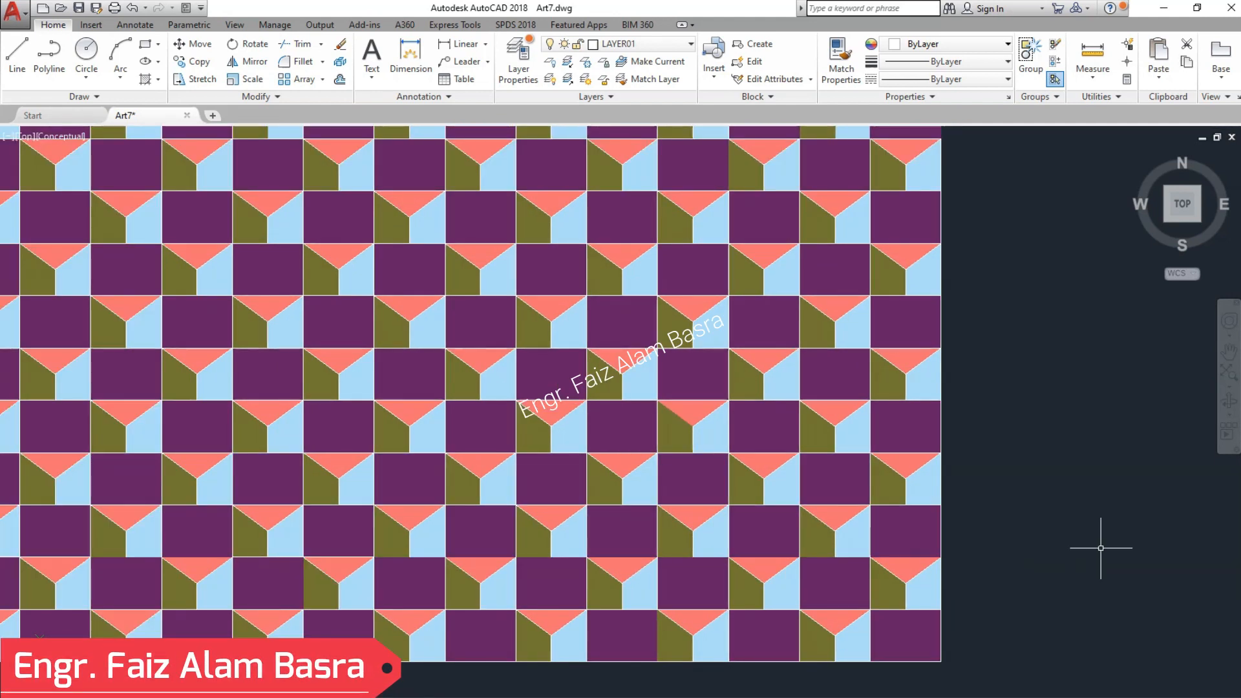
scroll(1008, 524, "down", 1)
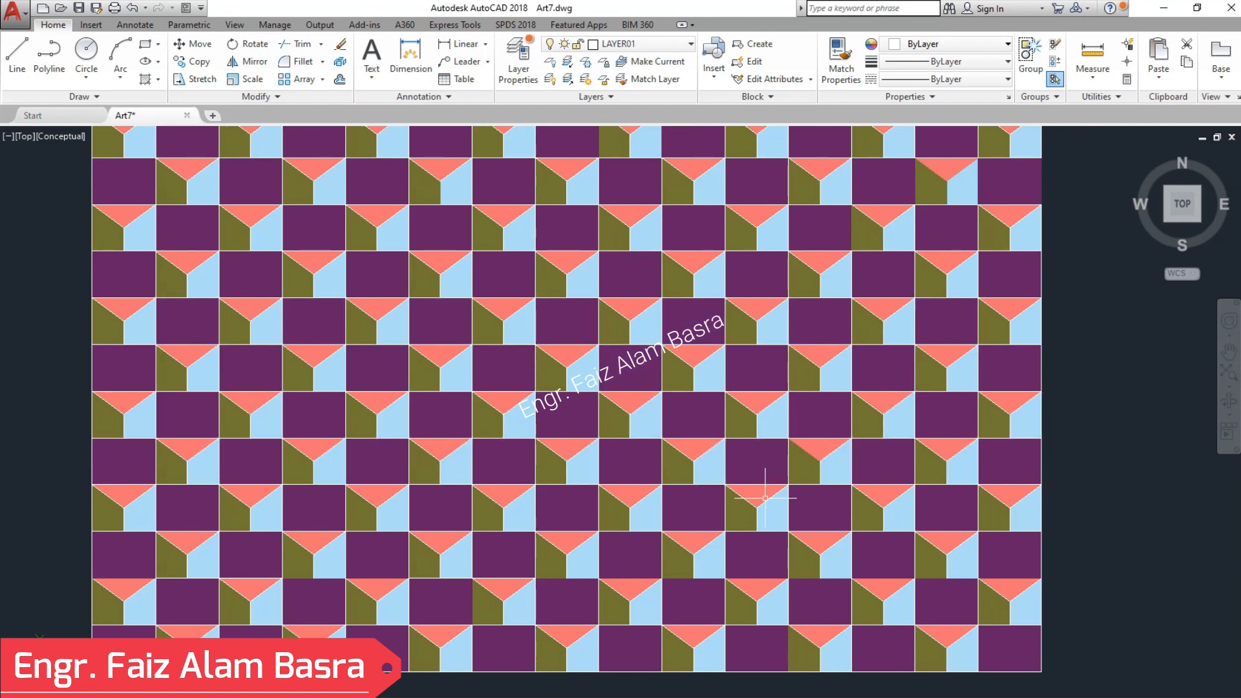
scroll(478, 412, "up", 2)
scroll(595, 442, "down", 2)
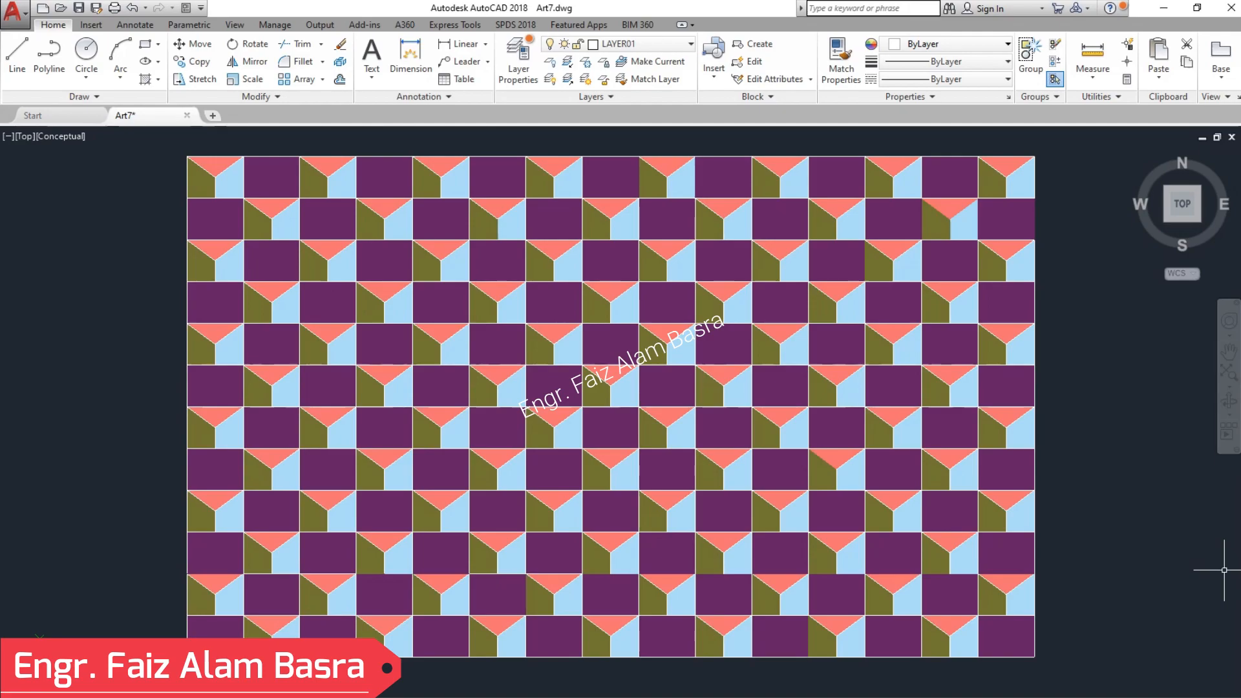
Step: Copy the whole purple panel into the empty space beside it, directly below the red and white panel
scroll(165, 333, "down", 2)
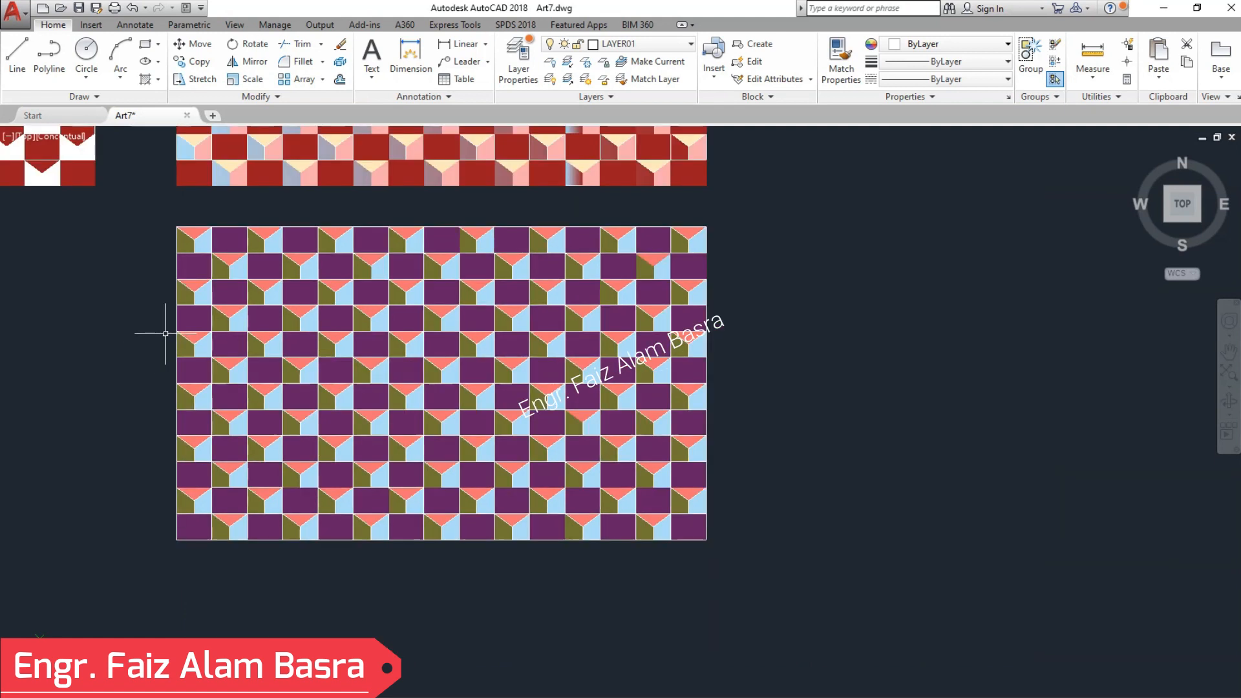
left_click(188, 67)
mouse_move(799, 617)
left_mouse_down()
mouse_move(227, 323)
mouse_move(112, 188)
left_mouse_up()
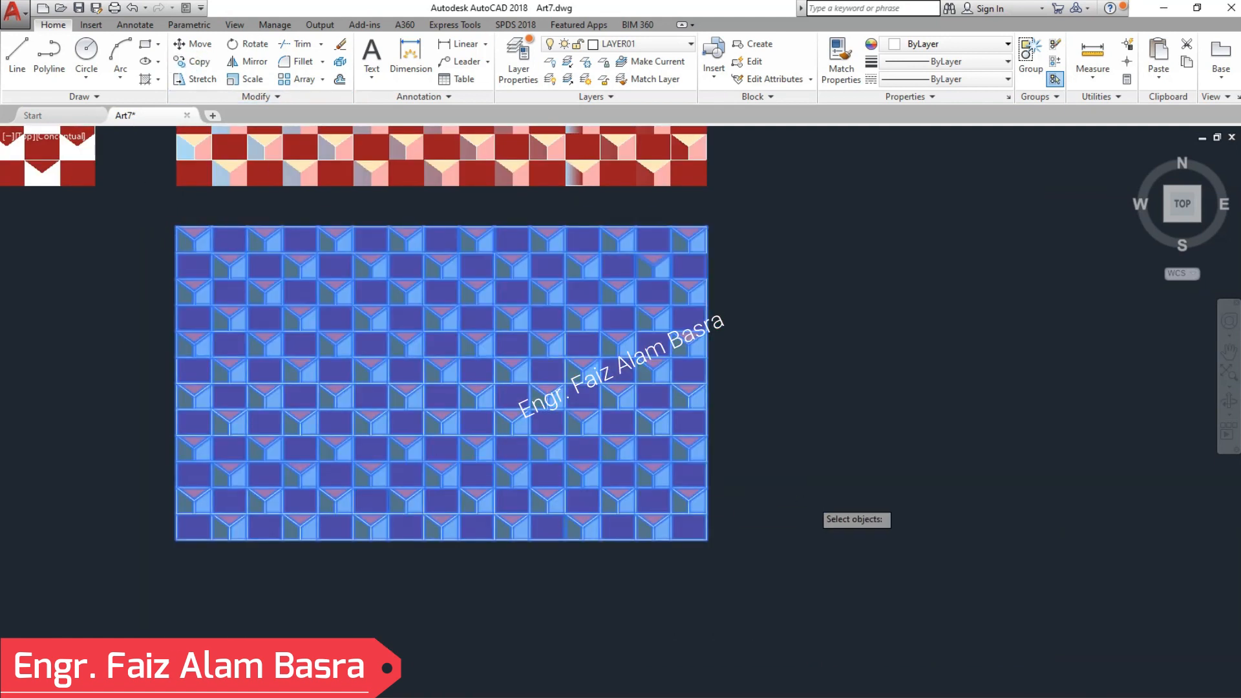
scroll(800, 499, "down", 4)
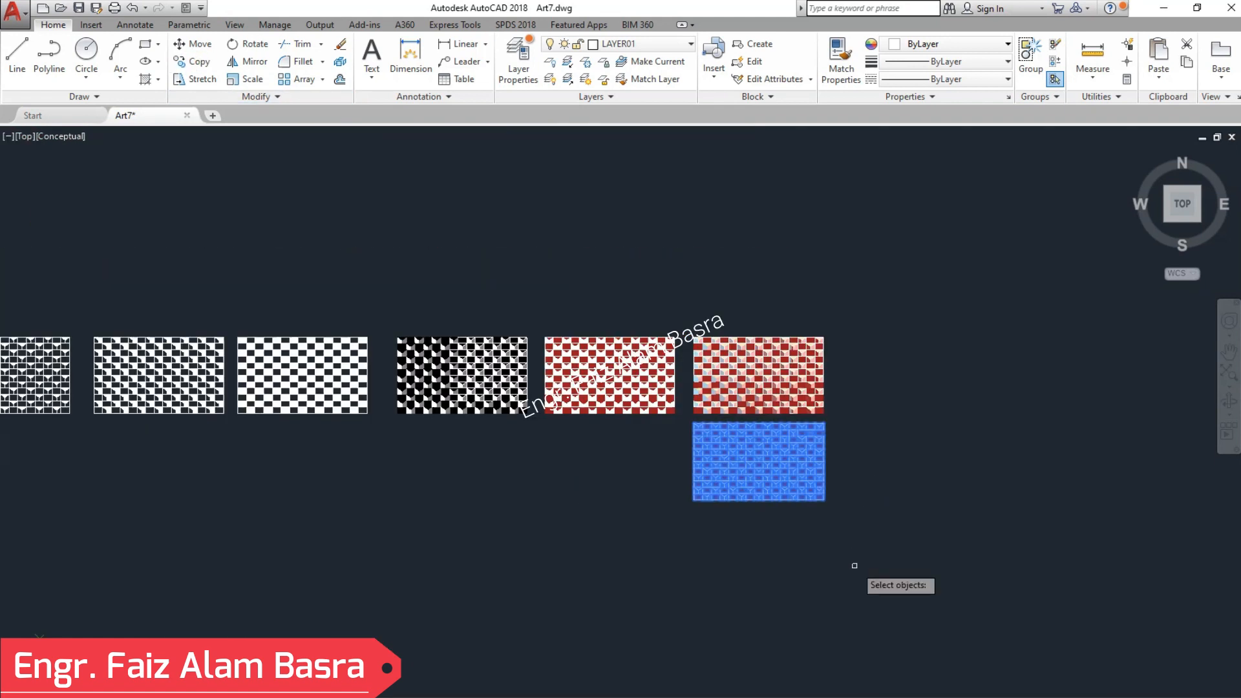
left_click(720, 588)
key("Escape")
Step: Recolor the purple rectangle hatches in the top two rows of the new panel copy to black 0,0,0
scroll(625, 503, "up", 7)
scroll(479, 504, "down", 2)
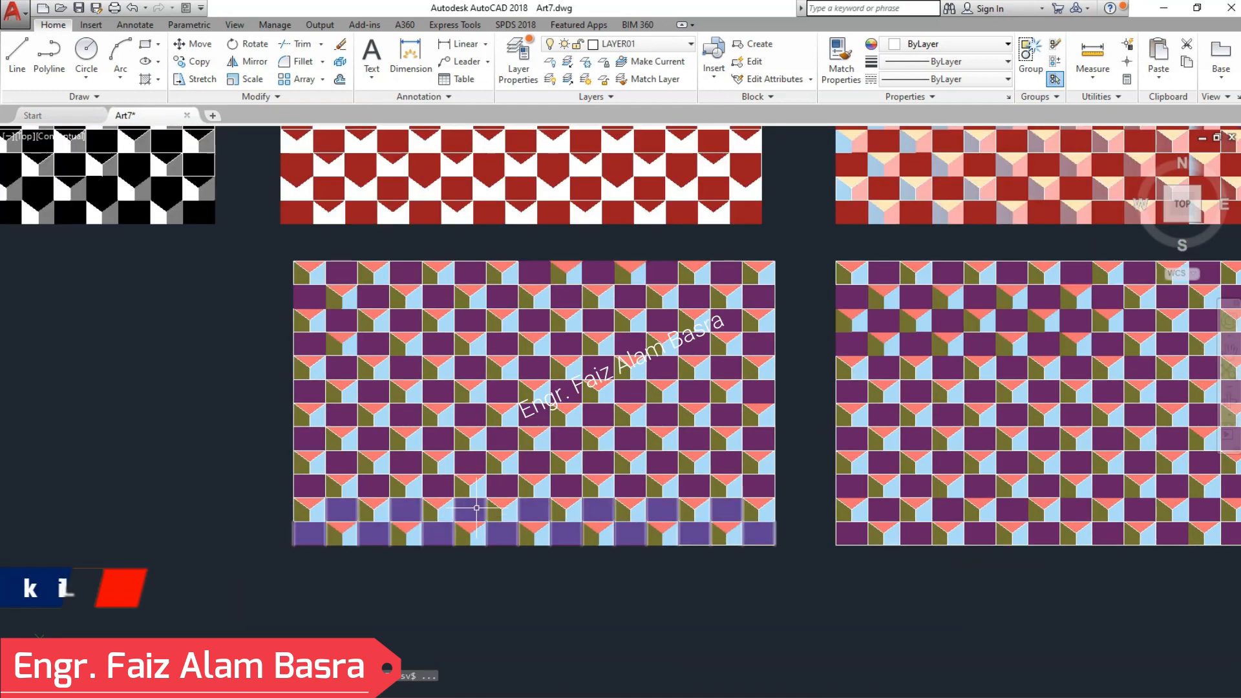
scroll(524, 287, "up", 1)
scroll(524, 288, "up", 2)
left_click(493, 296)
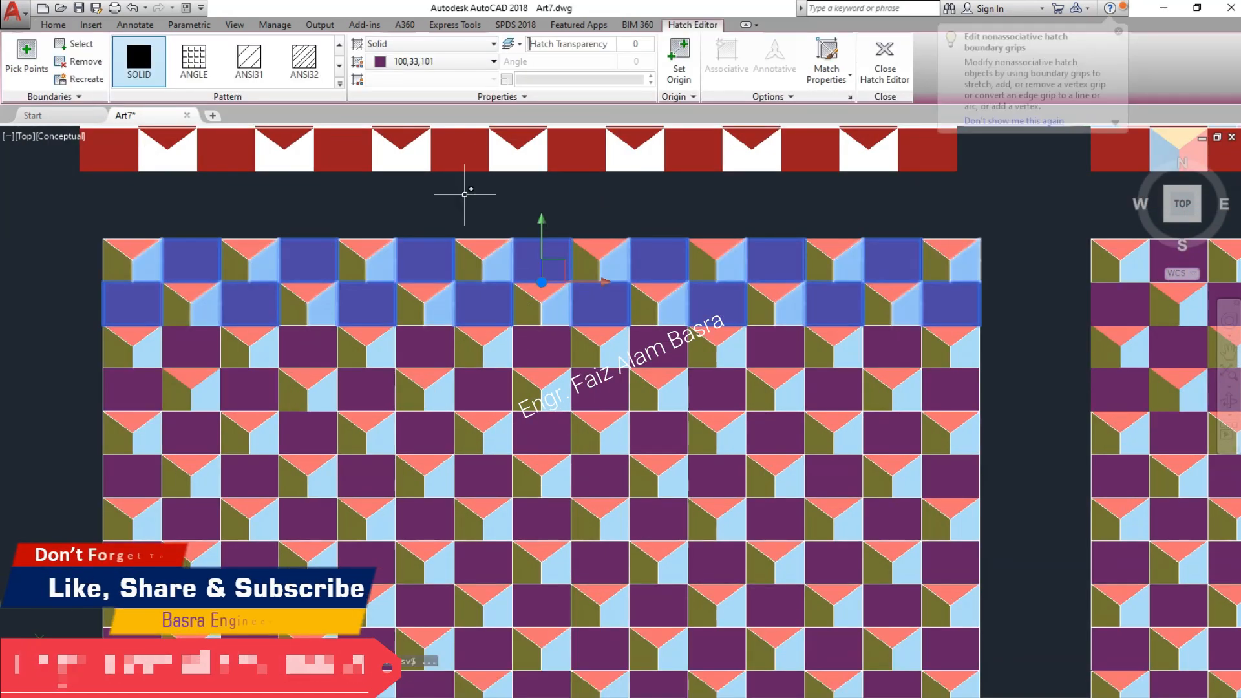
left_click(493, 61)
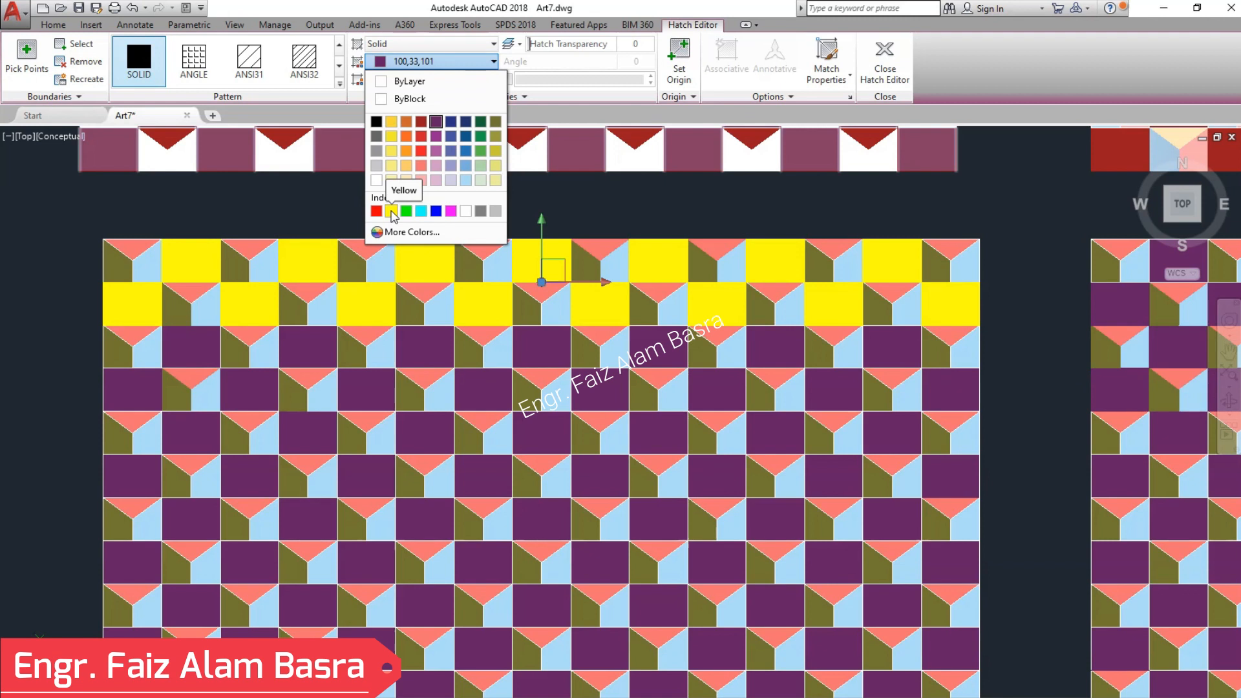
left_click(374, 123)
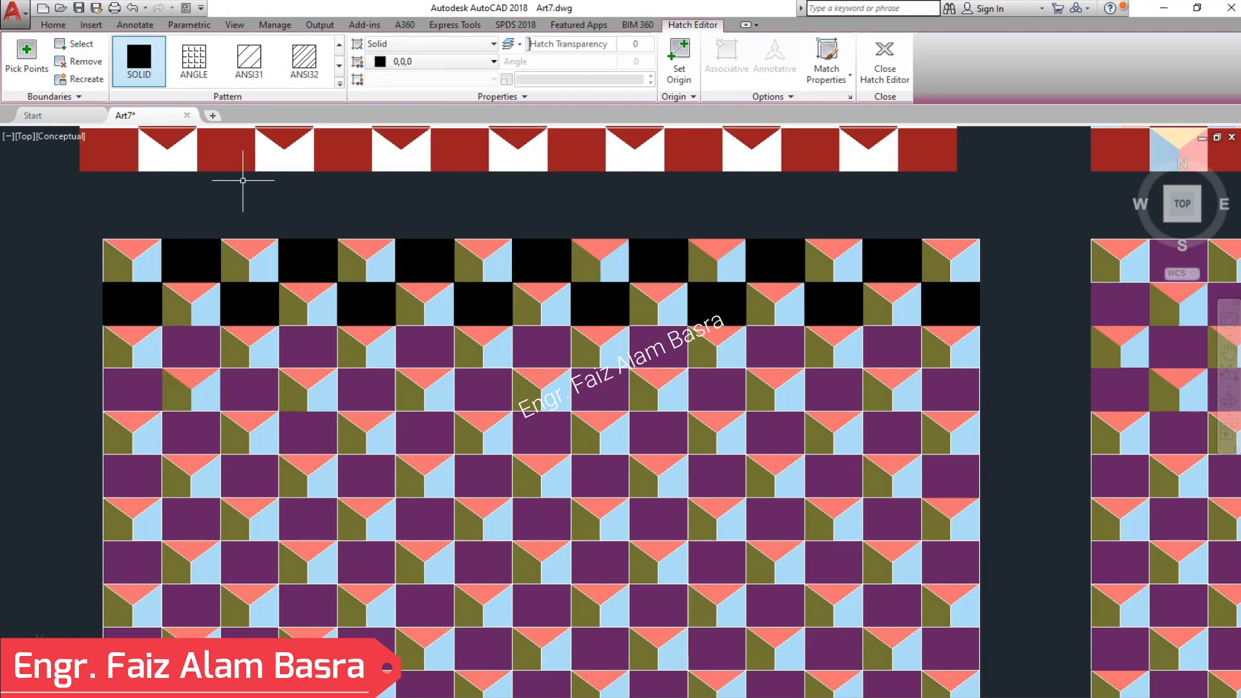
key("Escape")
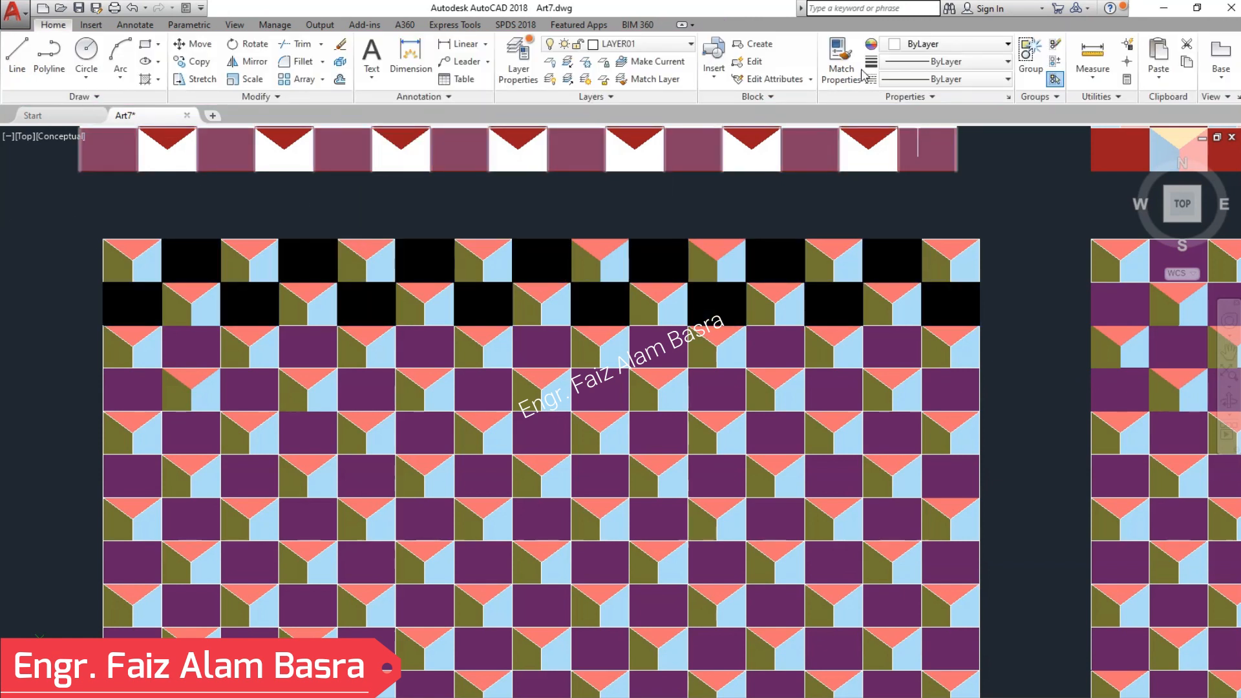
Step: Match the black rectangle hatches' properties onto all remaining purple rectangles of the new panel copy
left_click(831, 299)
left_click(882, 355)
left_click(887, 435)
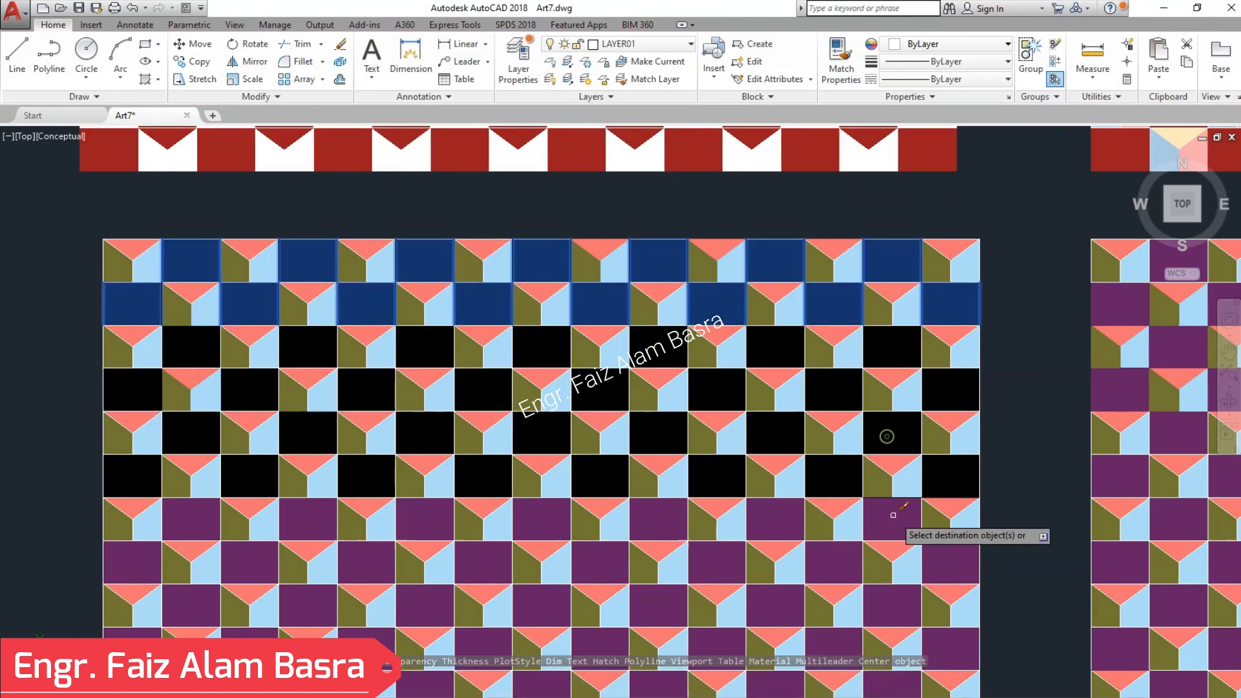
left_click(895, 525)
left_click(895, 612)
left_click(890, 680)
key("Escape")
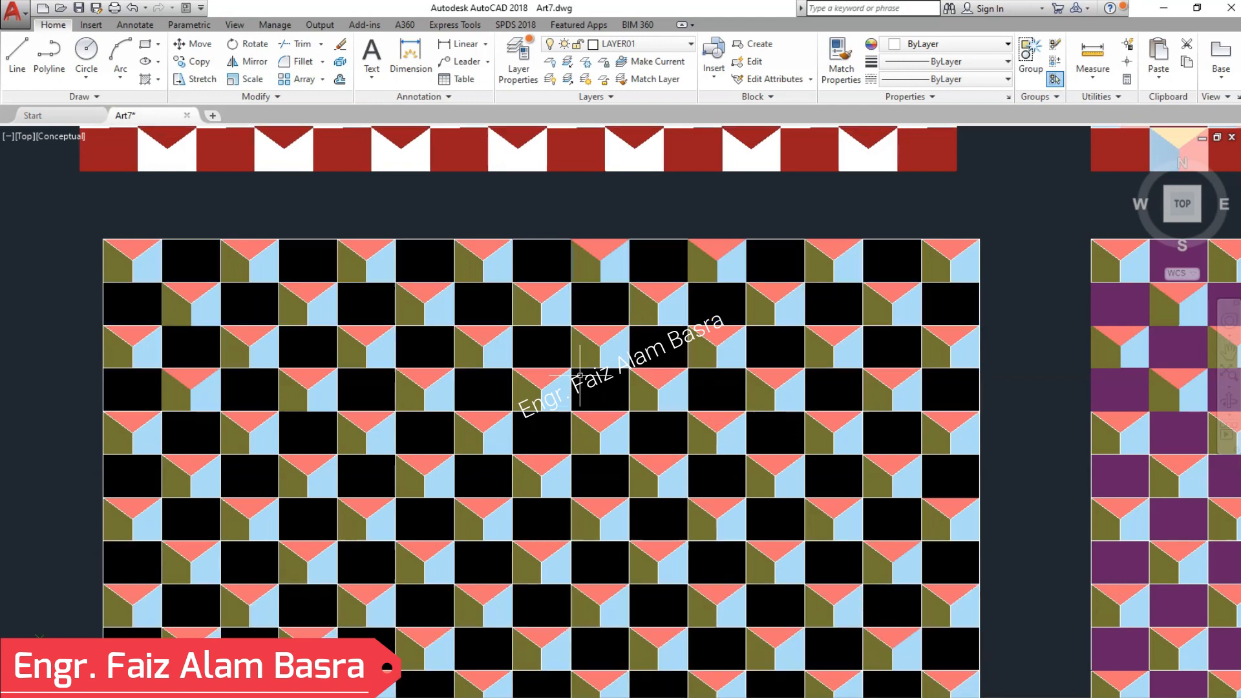
Step: Examine the black-rectangle panel up close and as a whole for any unmatched hatches
scroll(595, 281, "down", 1)
scroll(593, 272, "down", 3)
scroll(205, 319, "up", 4)
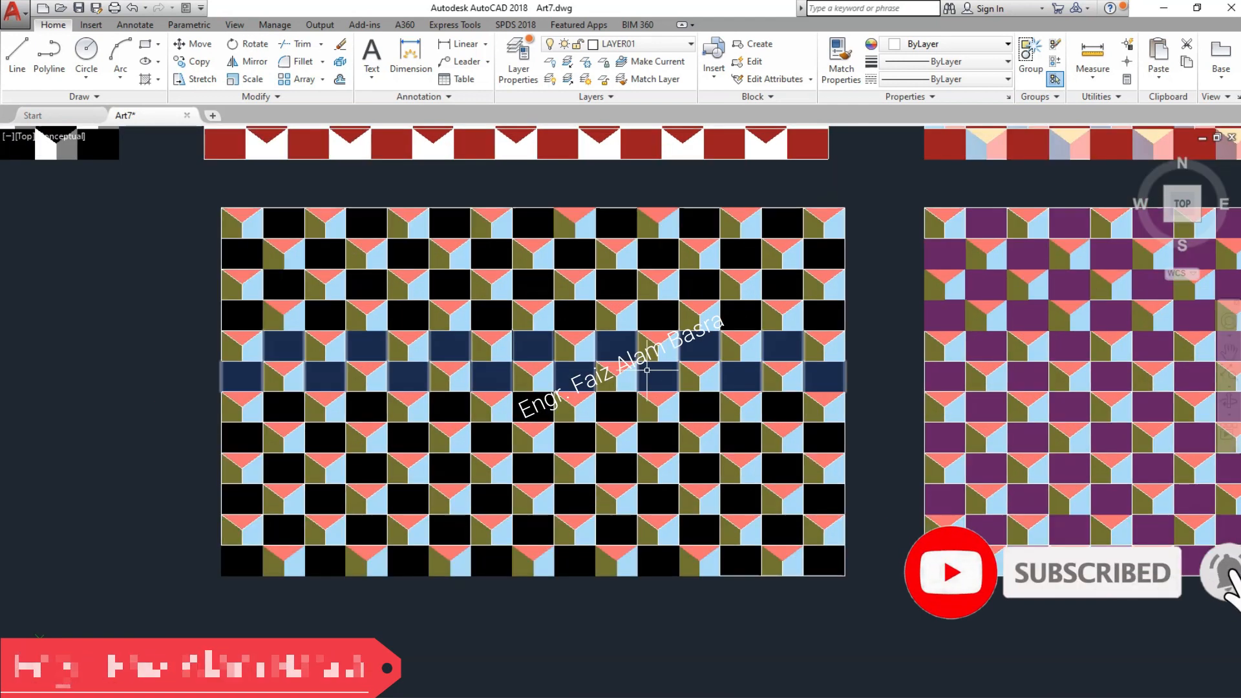
scroll(80, 284, "up", 2)
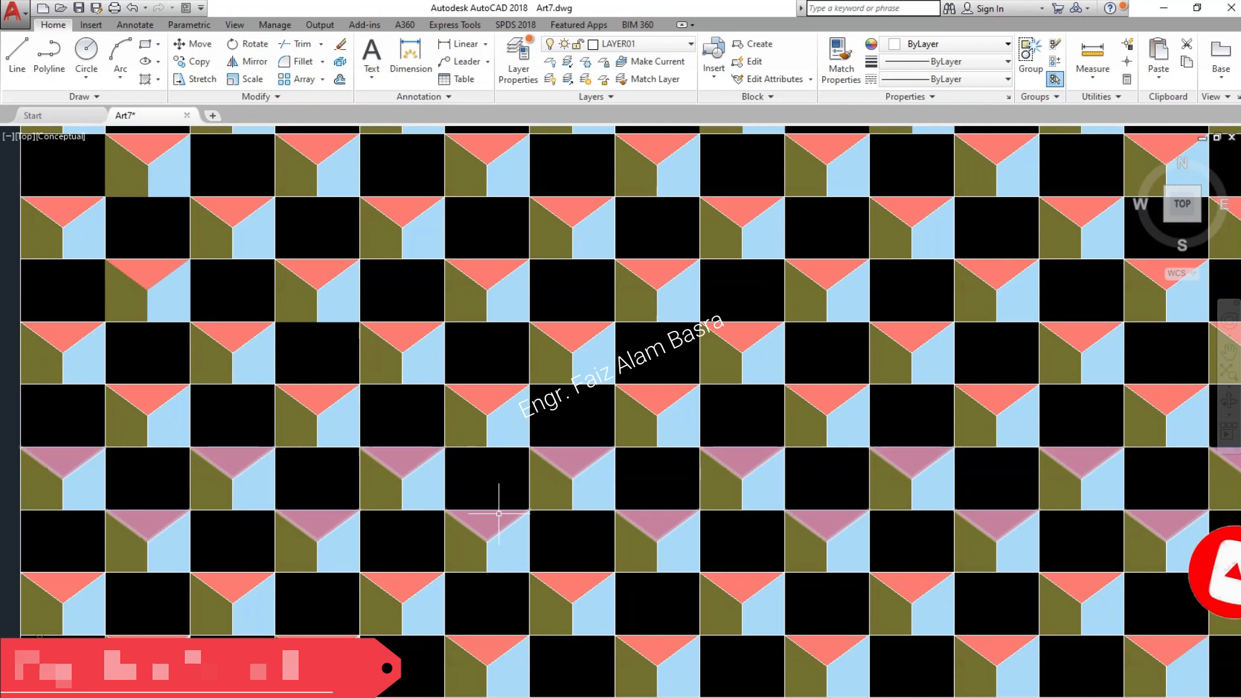
left_click(213, 626)
key("Escape")
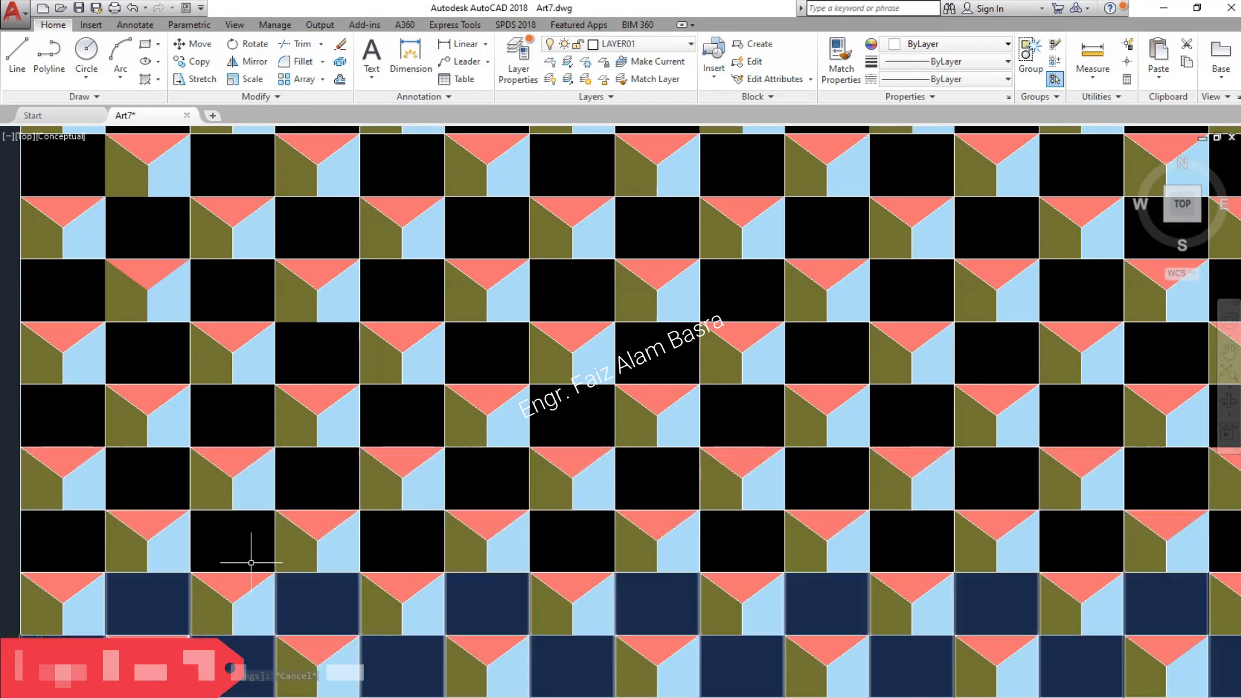
scroll(1073, 689, "down", 2)
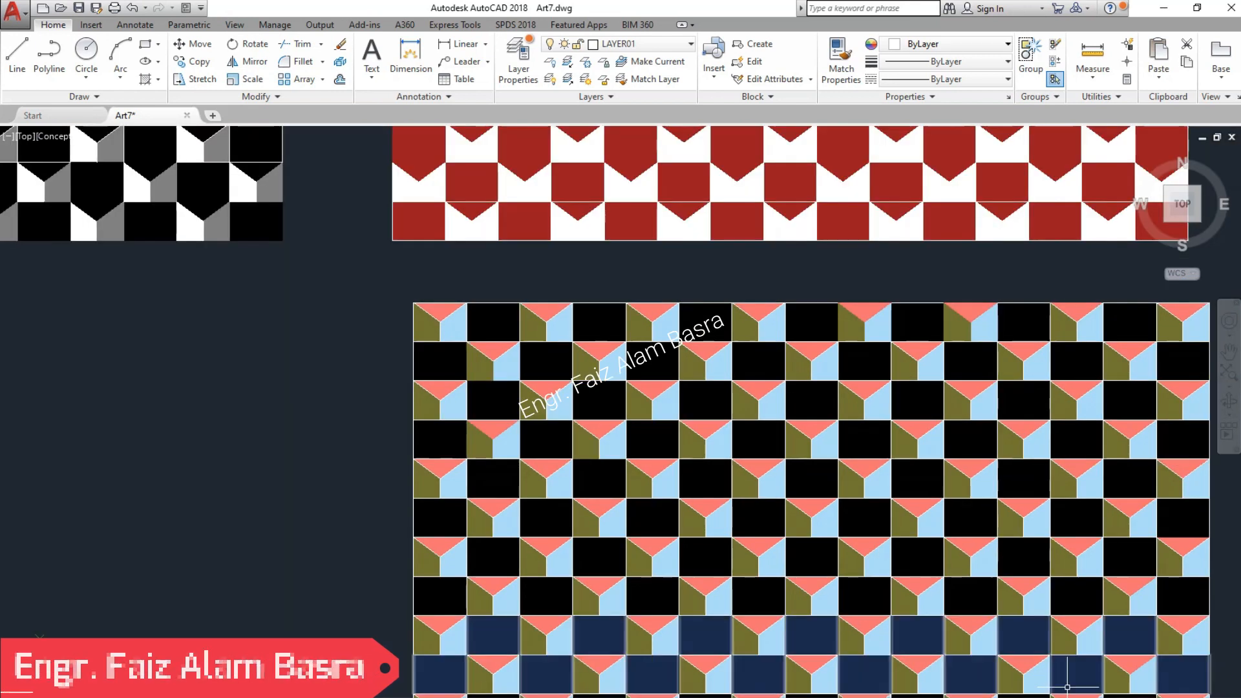
left_click(1225, 354)
mouse_move(1185, 558)
left_mouse_down()
mouse_move(1046, 414)
mouse_move(1030, 415)
left_mouse_up()
right_click(1105, 400)
left_click(1116, 413)
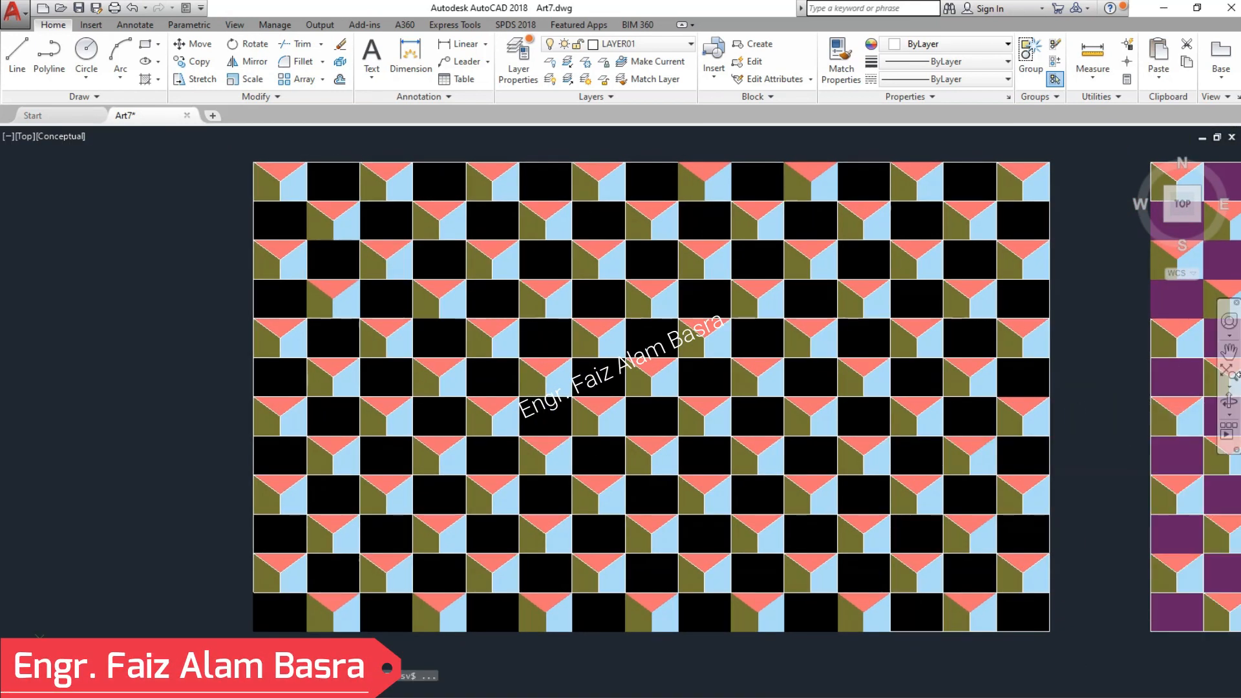
left_click(1229, 383)
left_click(1176, 451)
mouse_move(1102, 482)
left_mouse_down()
mouse_move(1144, 410)
mouse_move(1219, 367)
mouse_move(1179, 405)
mouse_move(1164, 450)
left_mouse_up()
left_click(1228, 352)
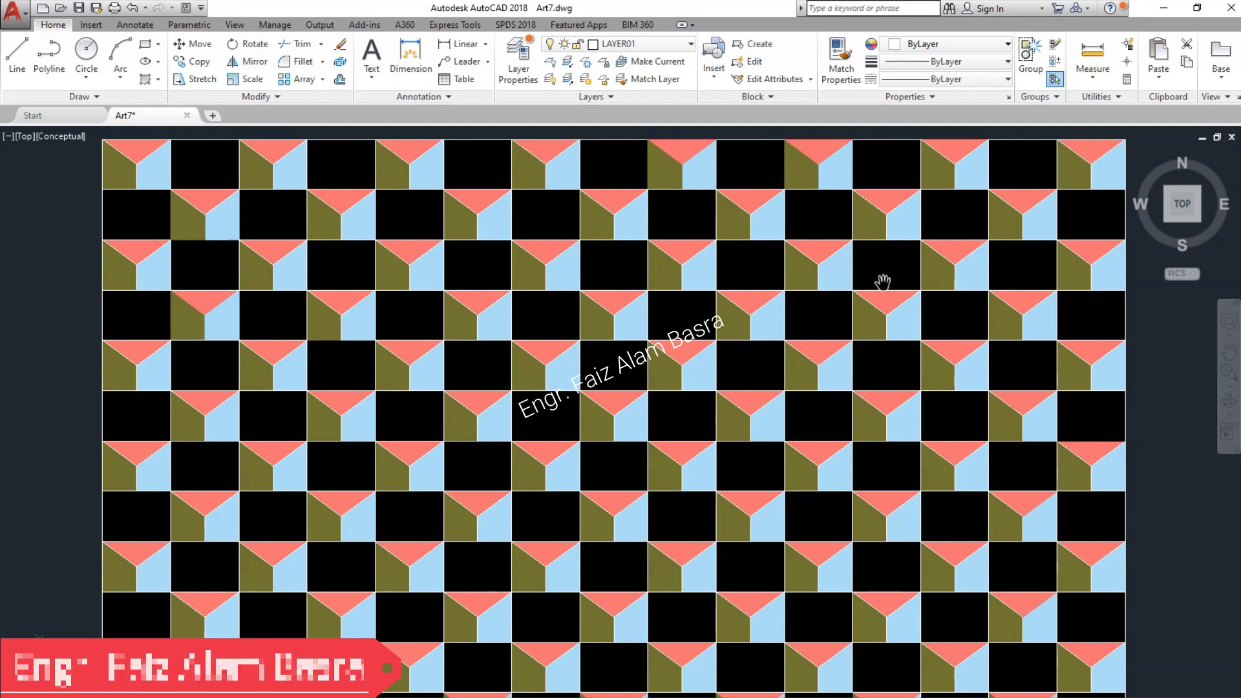
key("Escape")
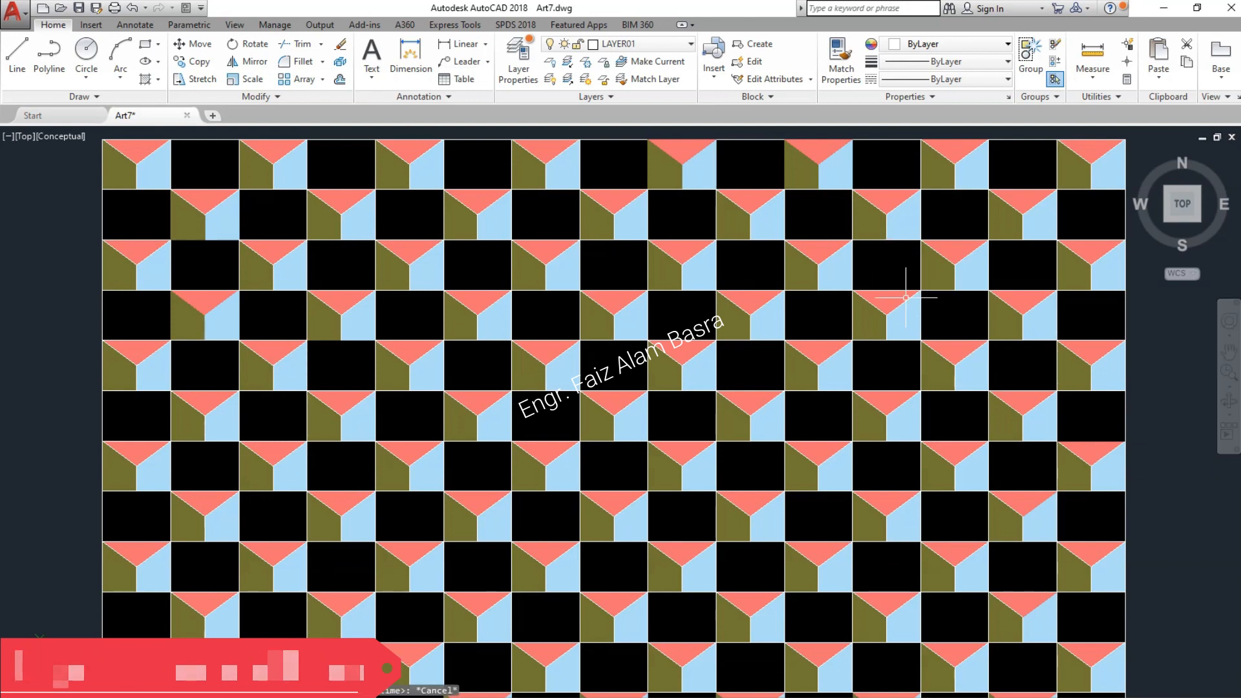
Step: Copy the whole black-rectangle panel horizontally into the empty space beside it, directly below the black, white and gray panel
scroll(860, 267, "down", 8)
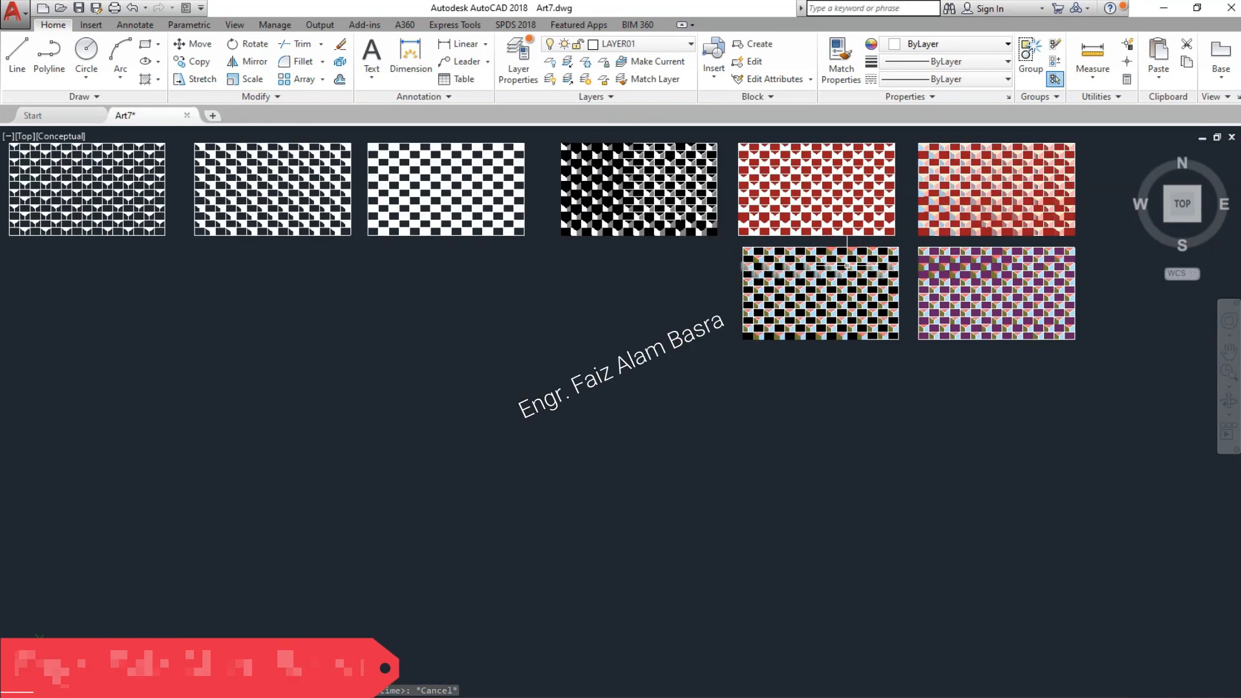
left_click(298, 79)
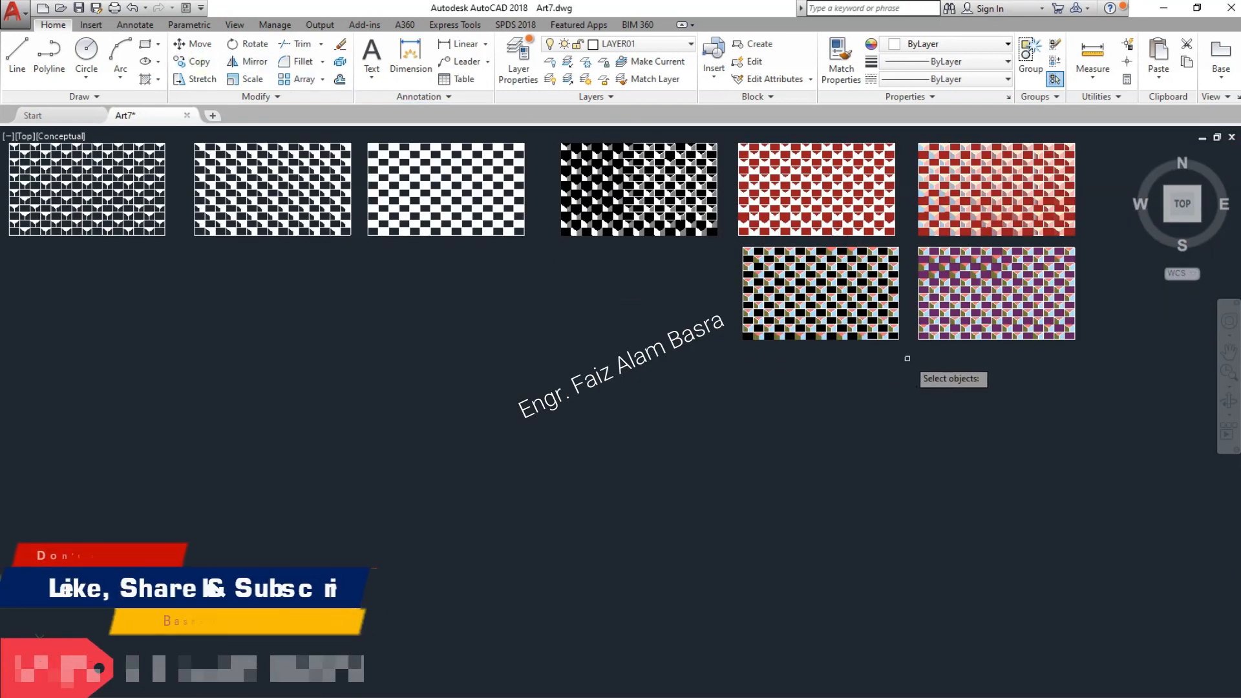
left_click(753, 256)
key("Return")
left_click(786, 409)
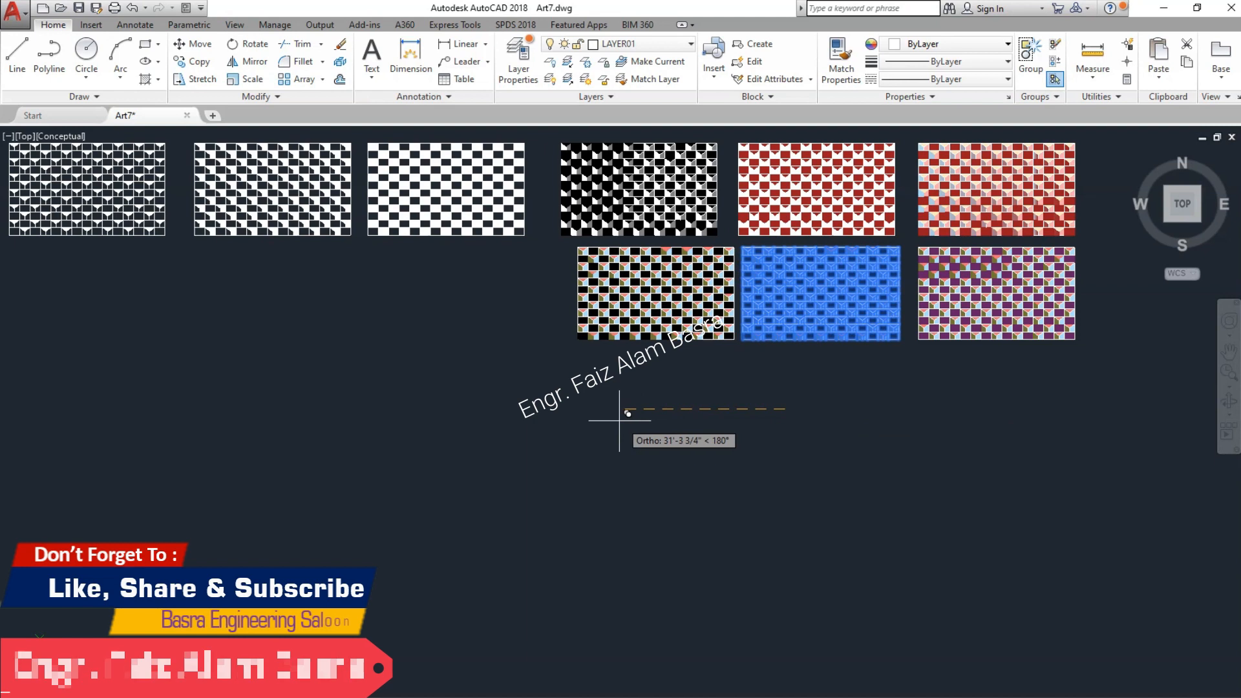
left_click(605, 414)
Step: Recolor the black rectangle hatches in the third and fourth rows of the newest panel copy to White
scroll(659, 276, "up", 3)
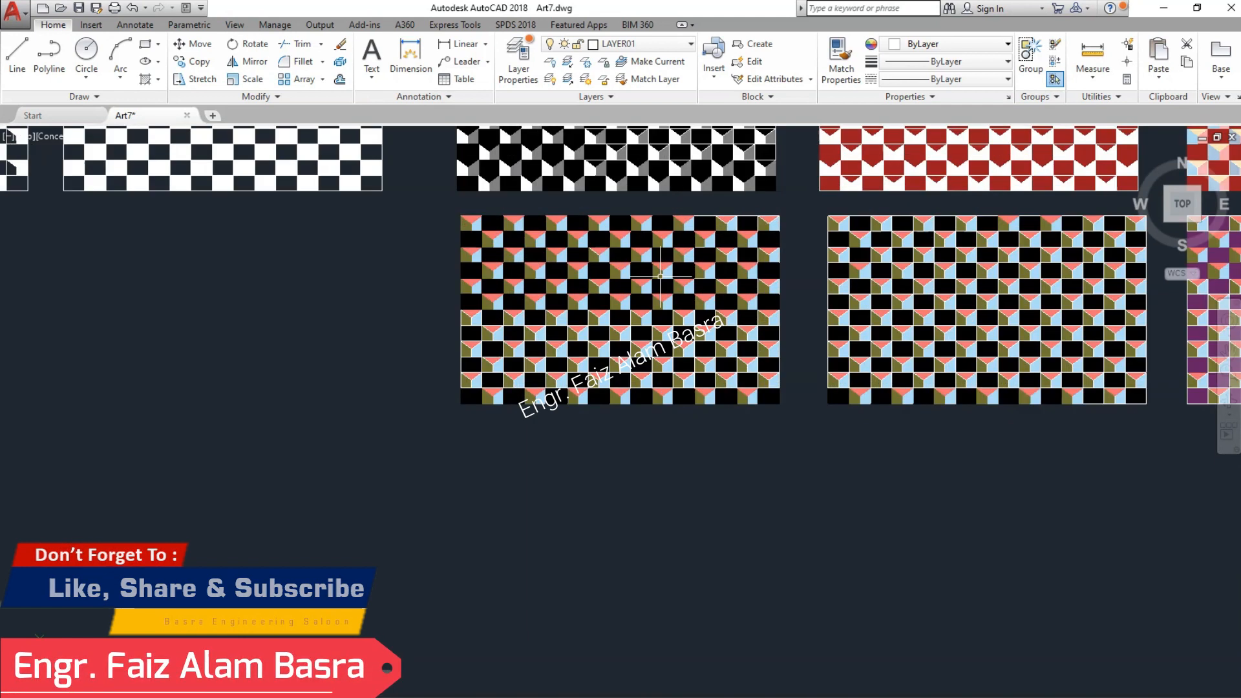
scroll(659, 277, "up", 5)
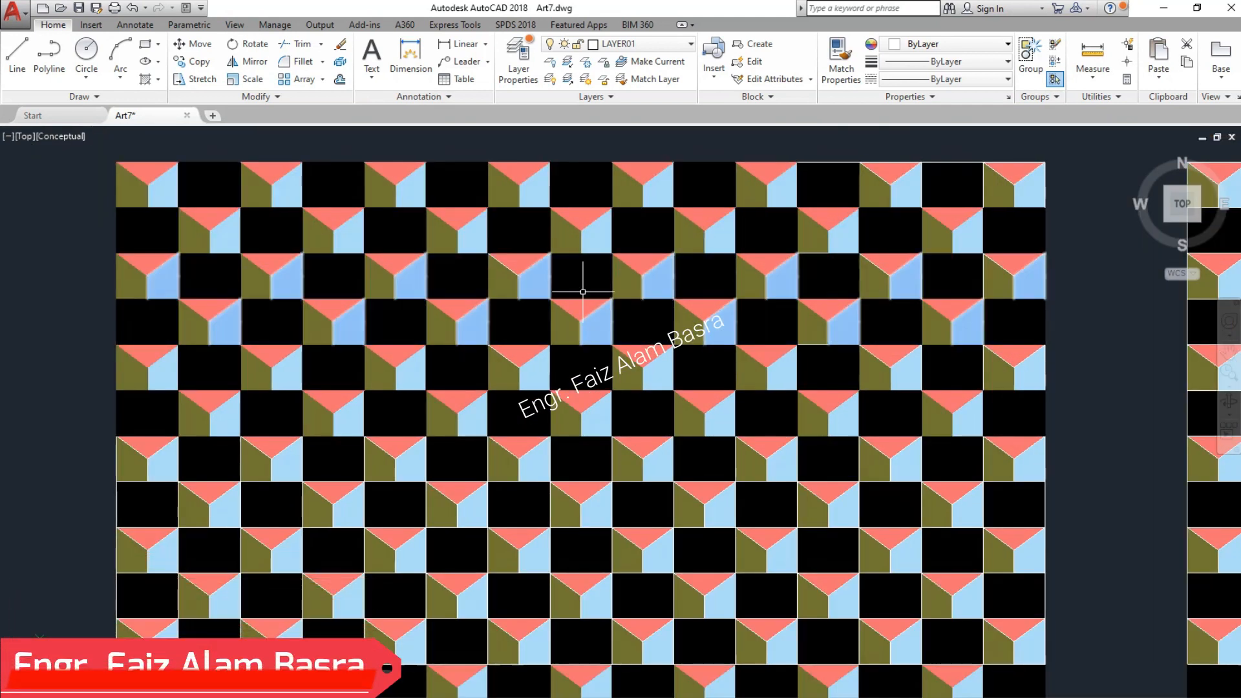
left_click(583, 292)
left_click(494, 62)
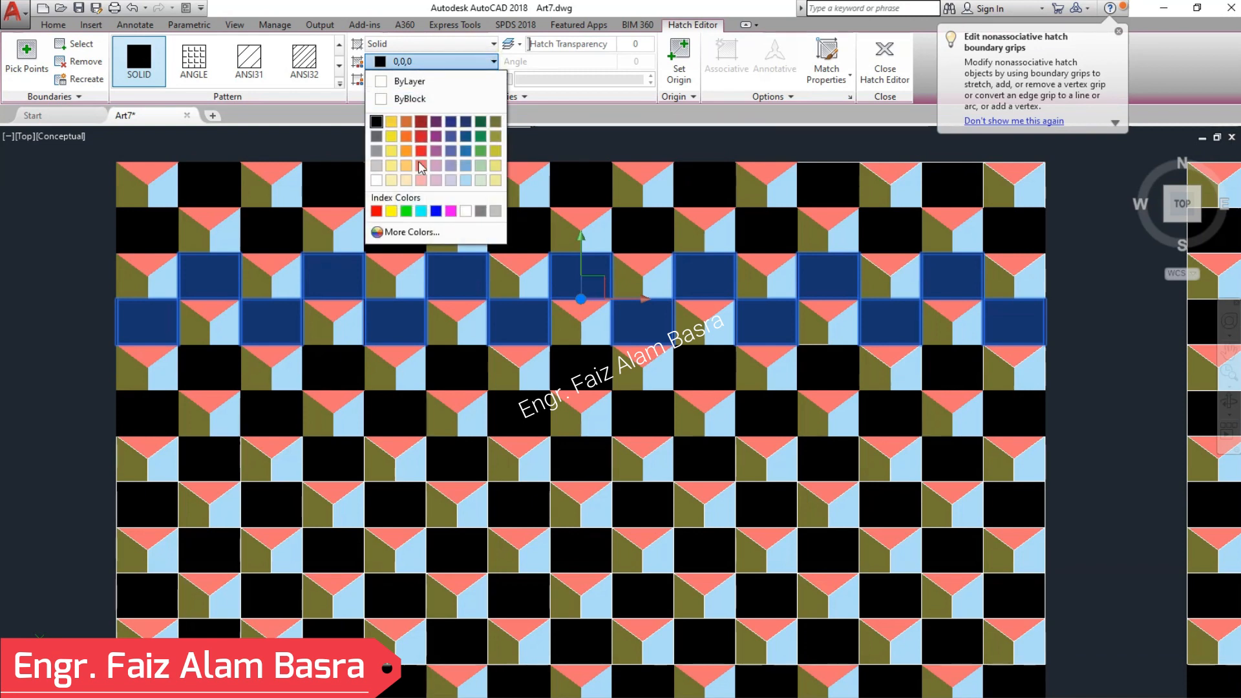
left_click(475, 206)
key("Escape")
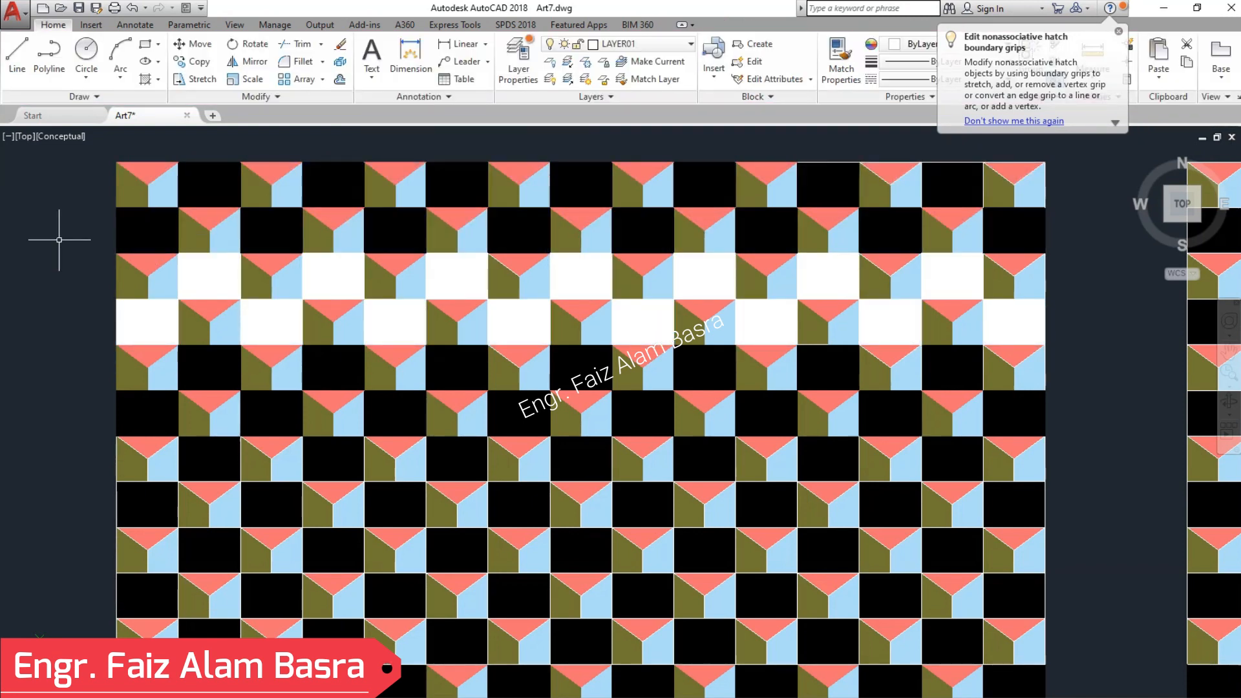
Step: Change the white rectangle hatches in the third and fourth rows to a gradient from Blue to 19,103,52
left_click(323, 279)
left_click(493, 61)
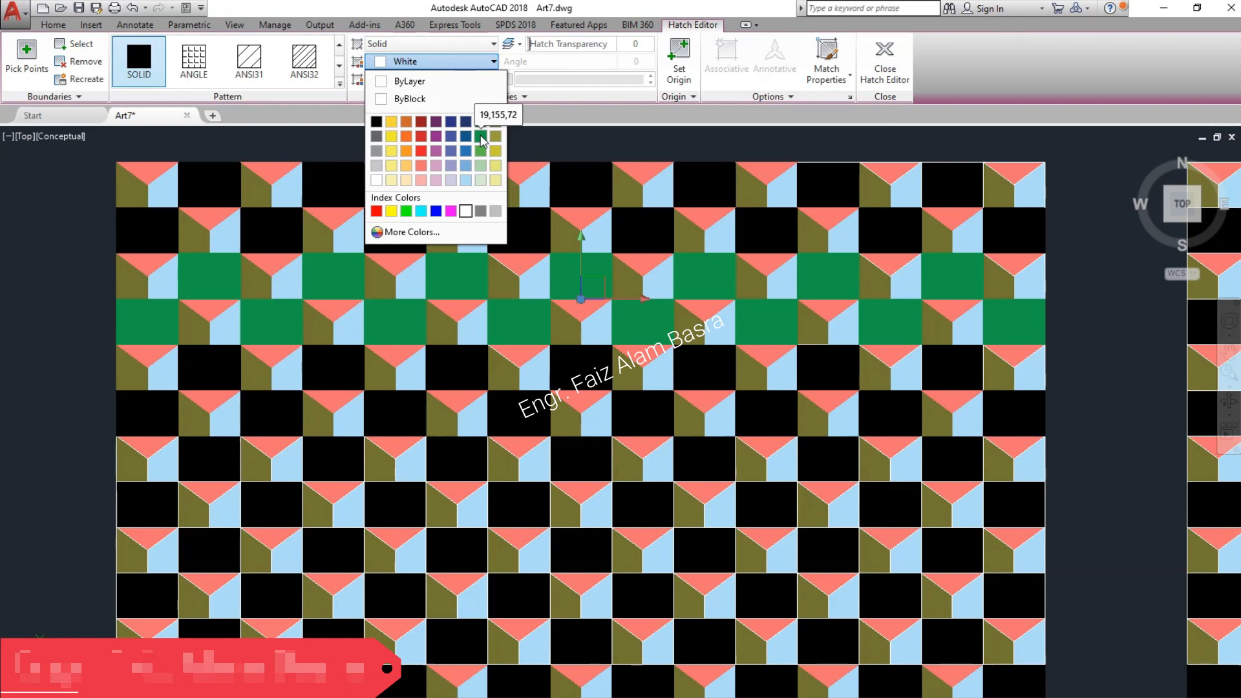
left_click(493, 45)
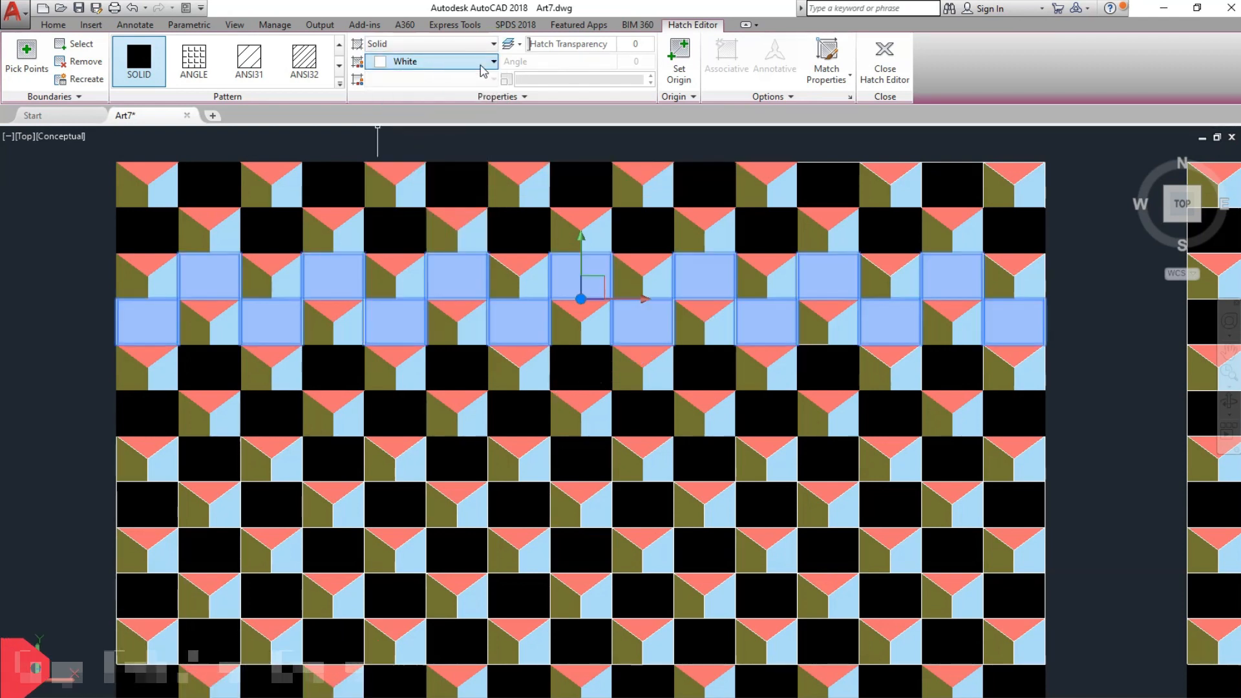
left_click(492, 44)
left_click(375, 77)
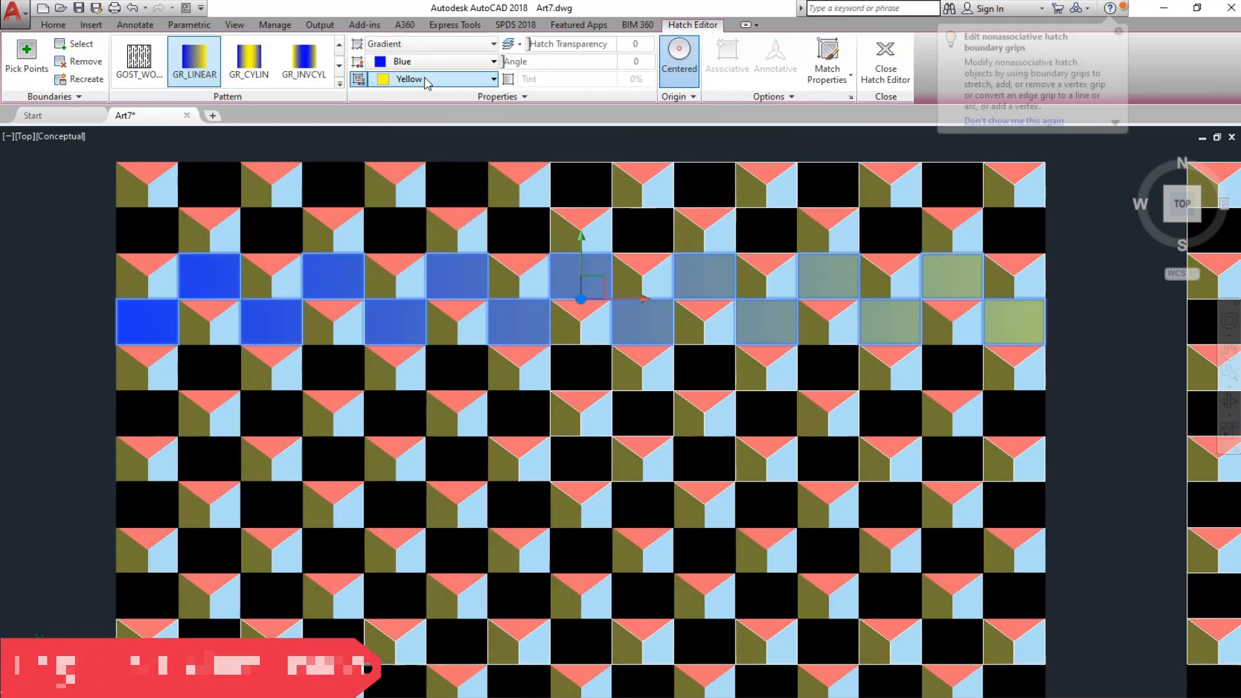
left_click(493, 79)
left_click(484, 100)
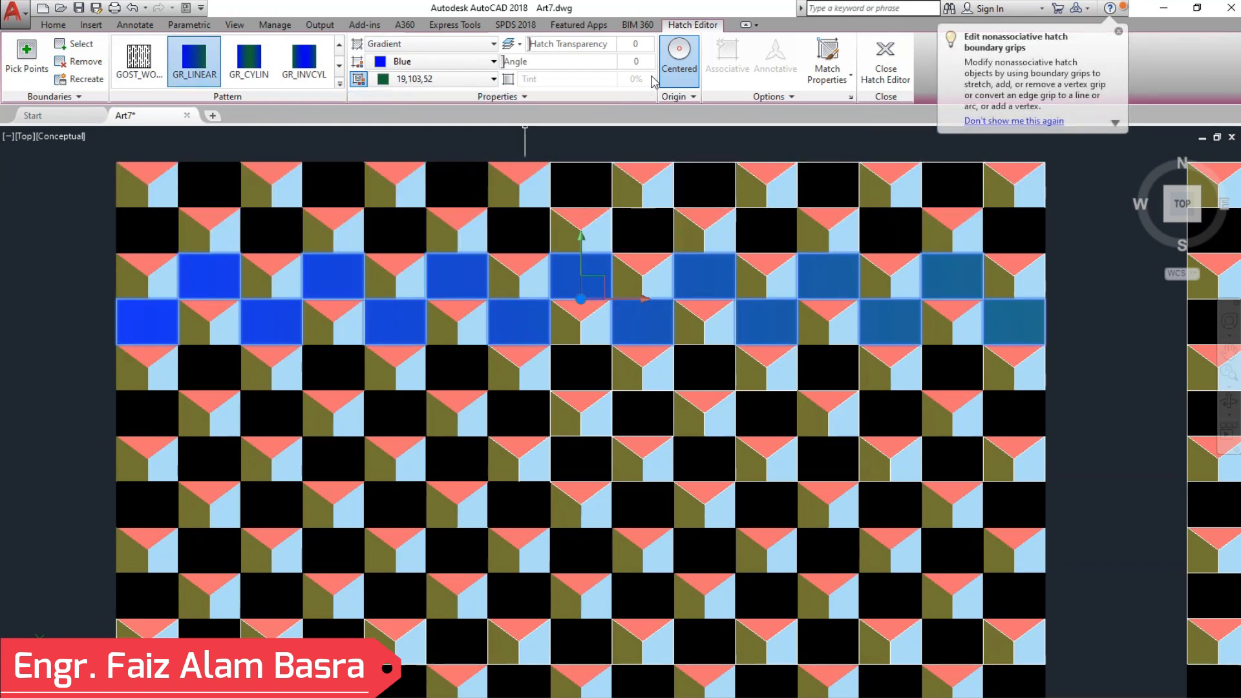
key("Escape")
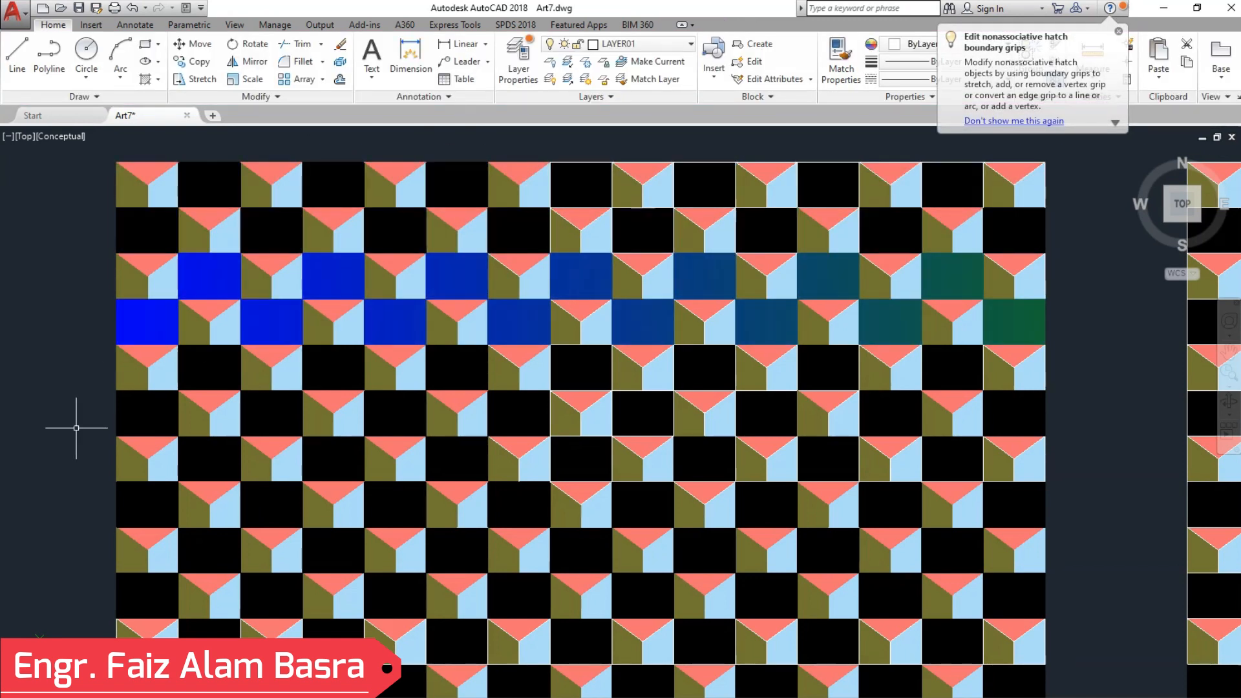
Step: Change the gradient rectangle hatches in the third and fourth rows to a solid fill colored Blue
left_click(275, 322)
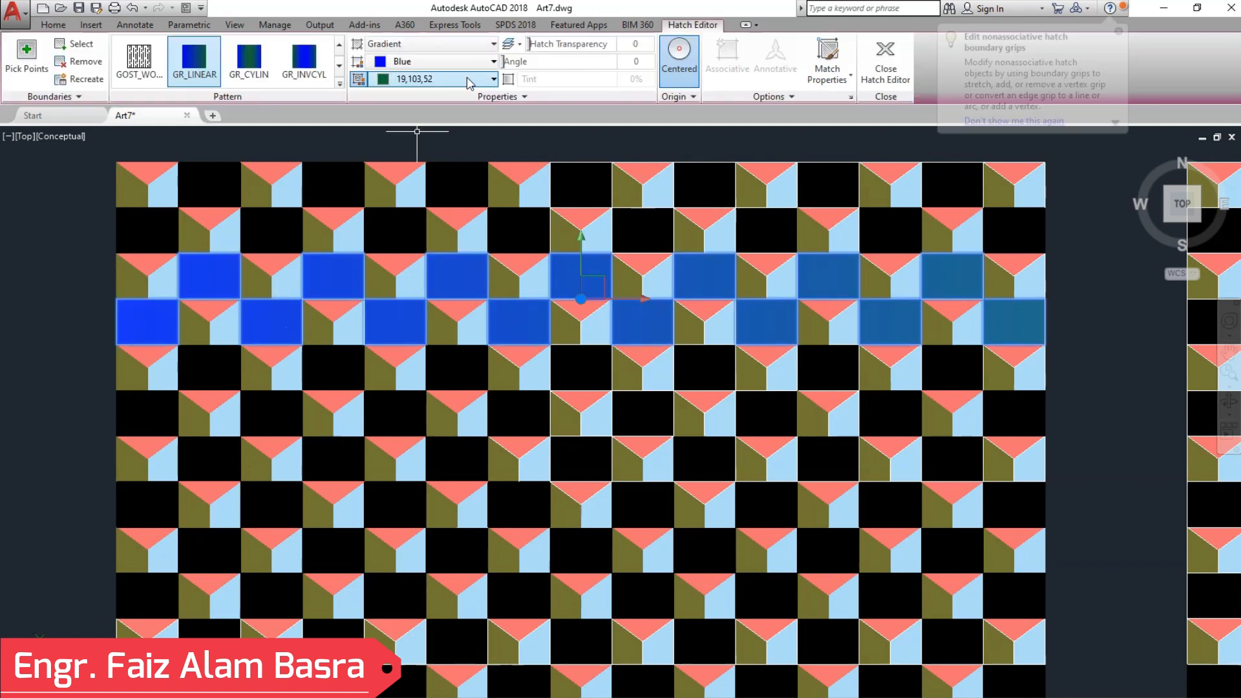
left_click(446, 60)
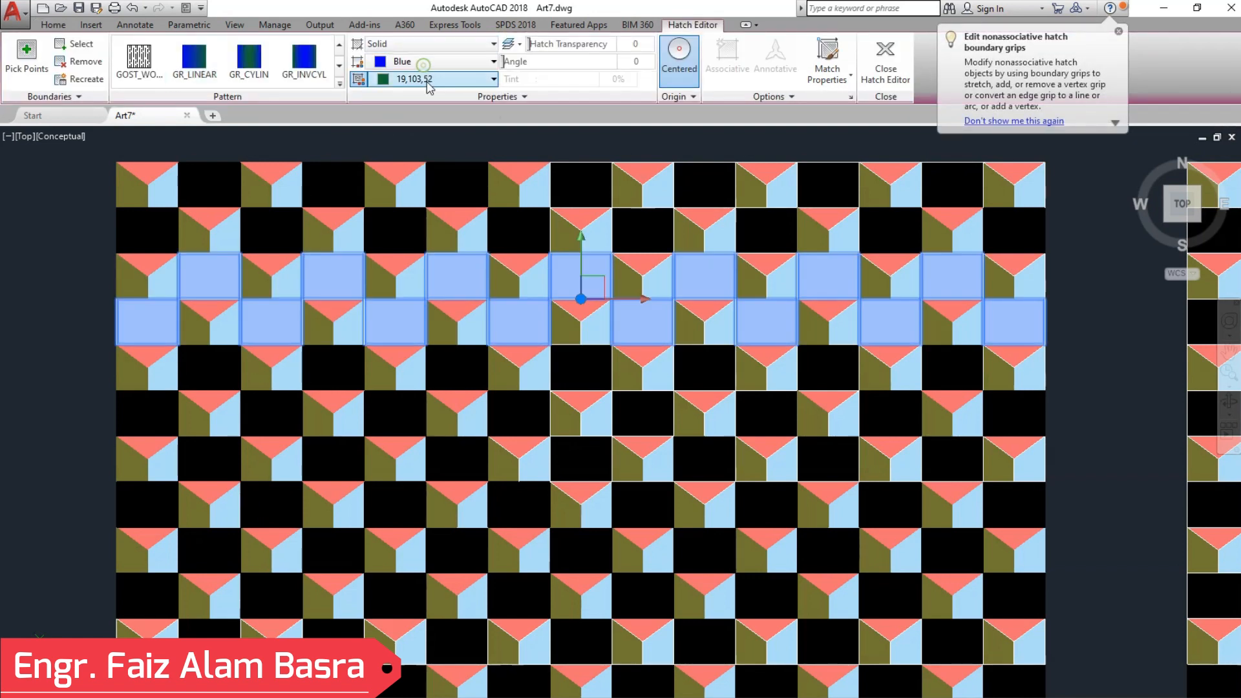
left_click(478, 61)
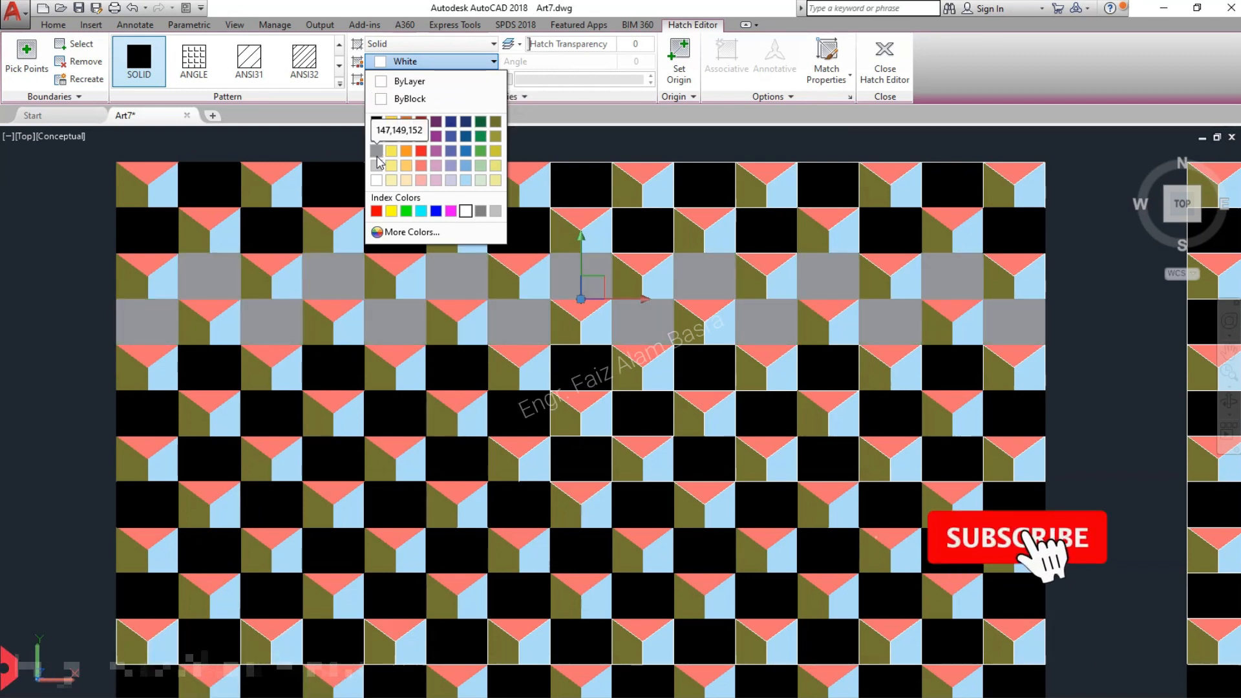
left_click(437, 212)
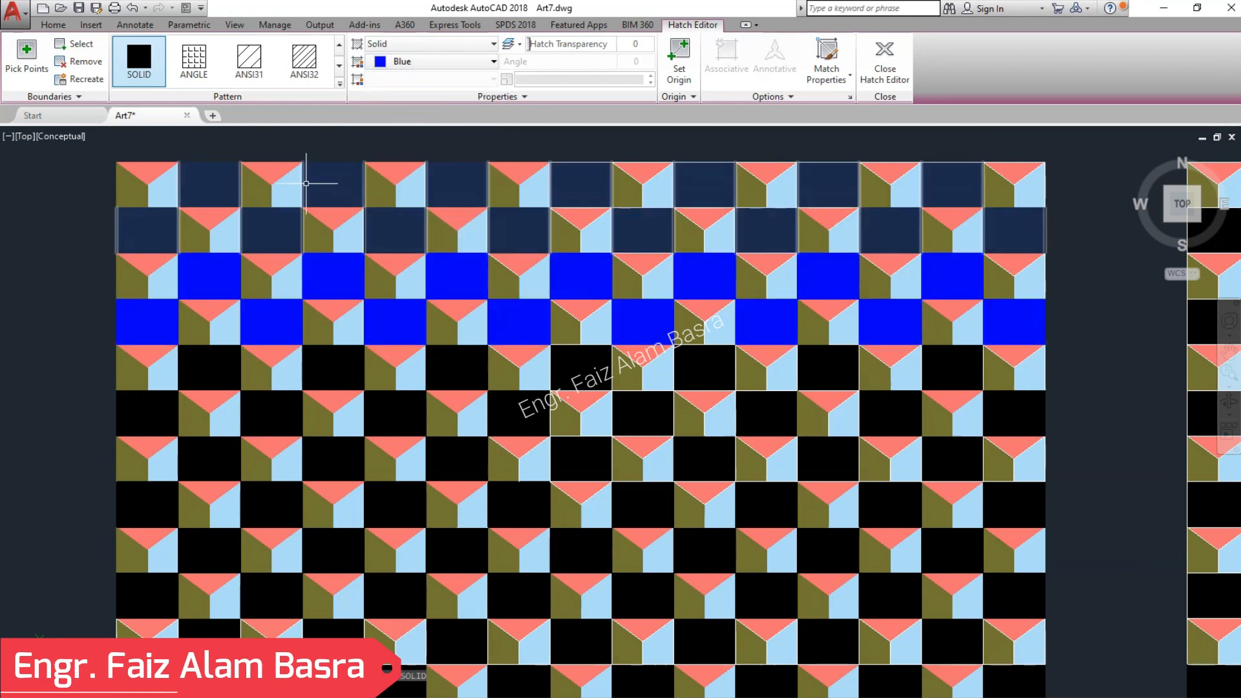
key("Escape")
Step: Recolor the solid blue rectangle hatches in the third and fourth rows to dark navy blue
left_click(332, 271)
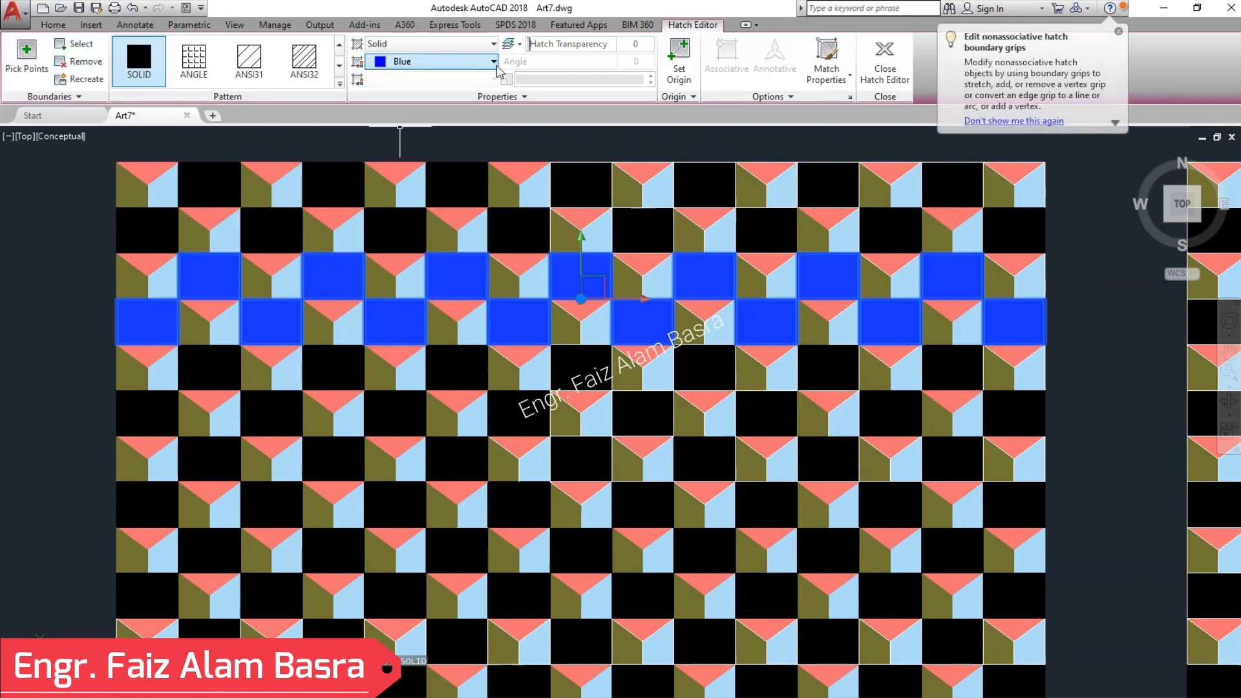
left_click(453, 61)
left_click(450, 122)
key("Escape")
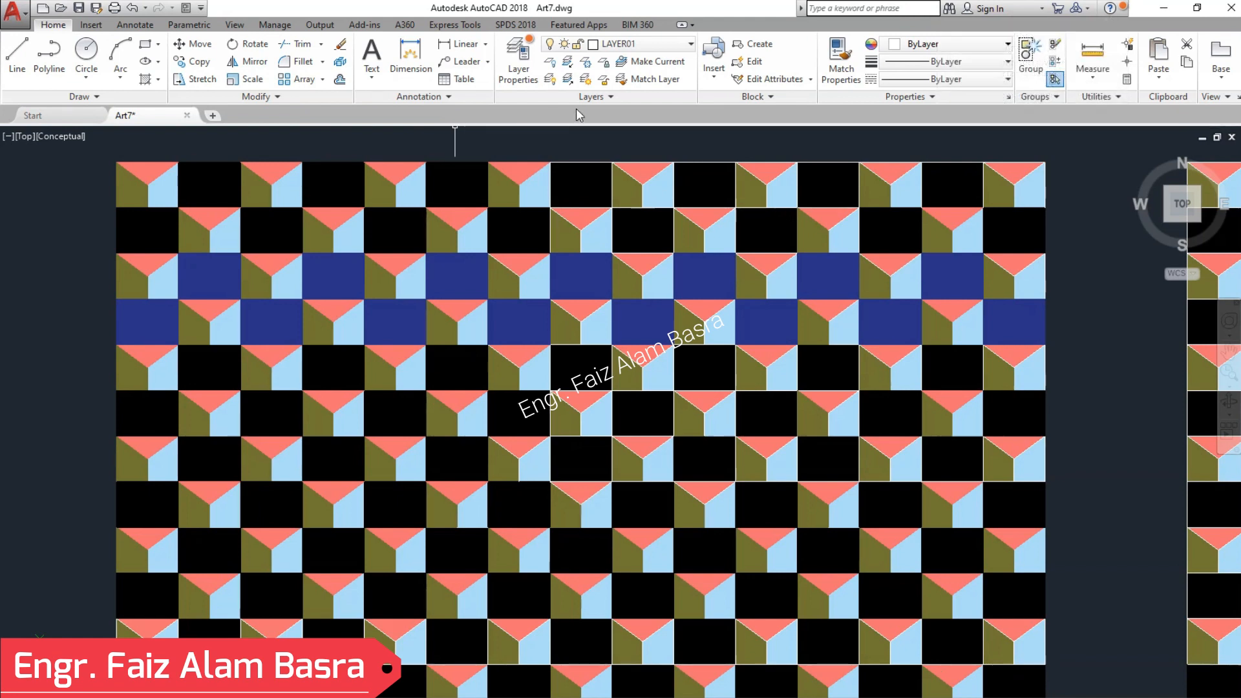
Step: Recolor the light-blue trapezoid hatches in the third and fourth rows of the newest panel to Cyan
left_click(652, 274)
left_click(493, 62)
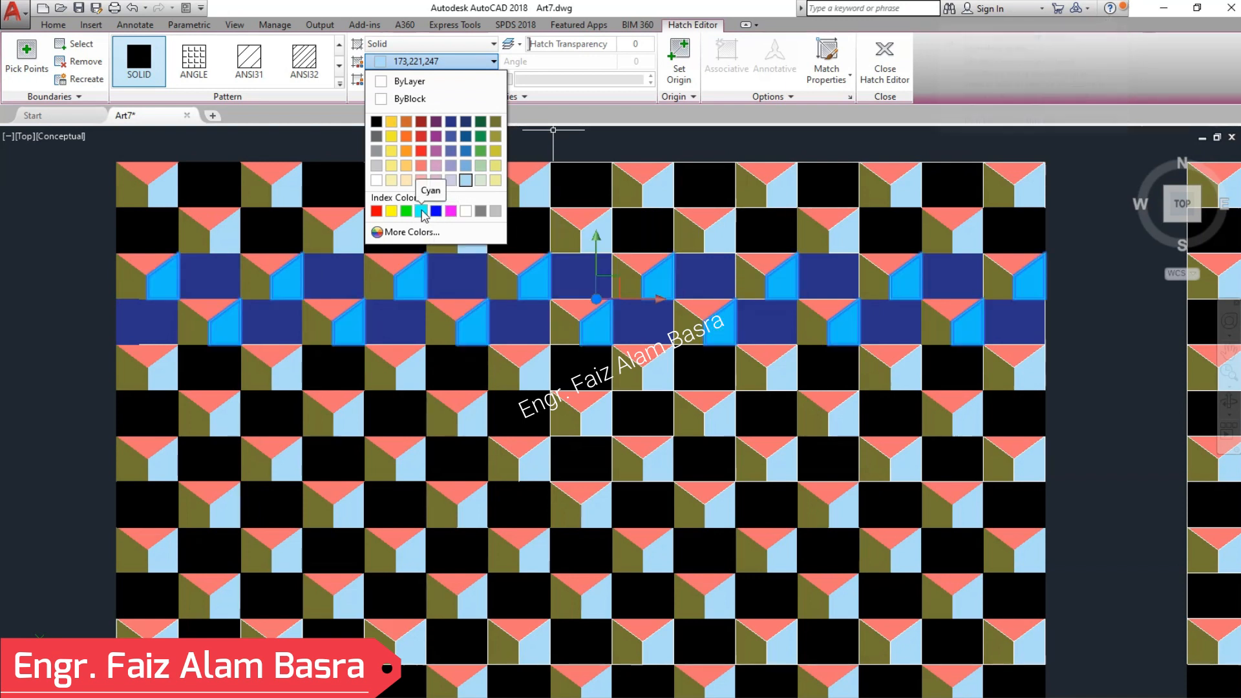
left_click(422, 211)
key("Escape")
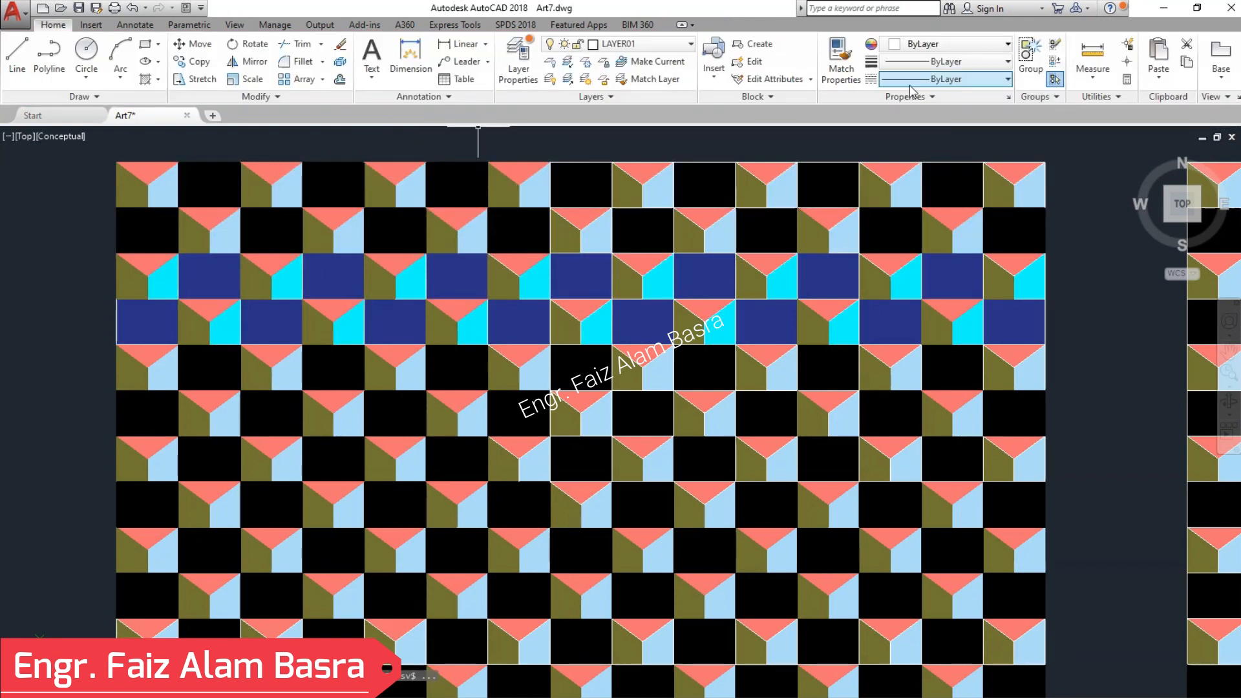
Step: Match the navy rectangle hatches' properties onto all remaining black rectangles of the newest panel
left_click(855, 62)
left_click(824, 271)
left_click(822, 193)
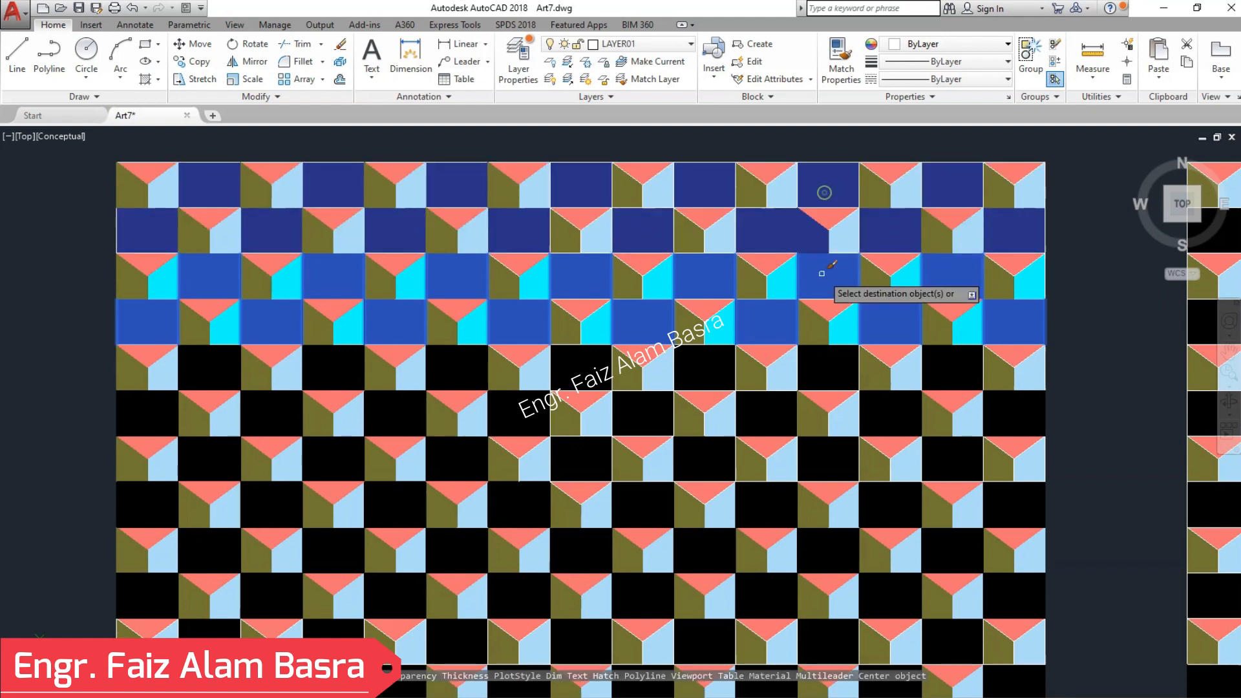
left_click(831, 383)
left_click(844, 469)
left_click(845, 562)
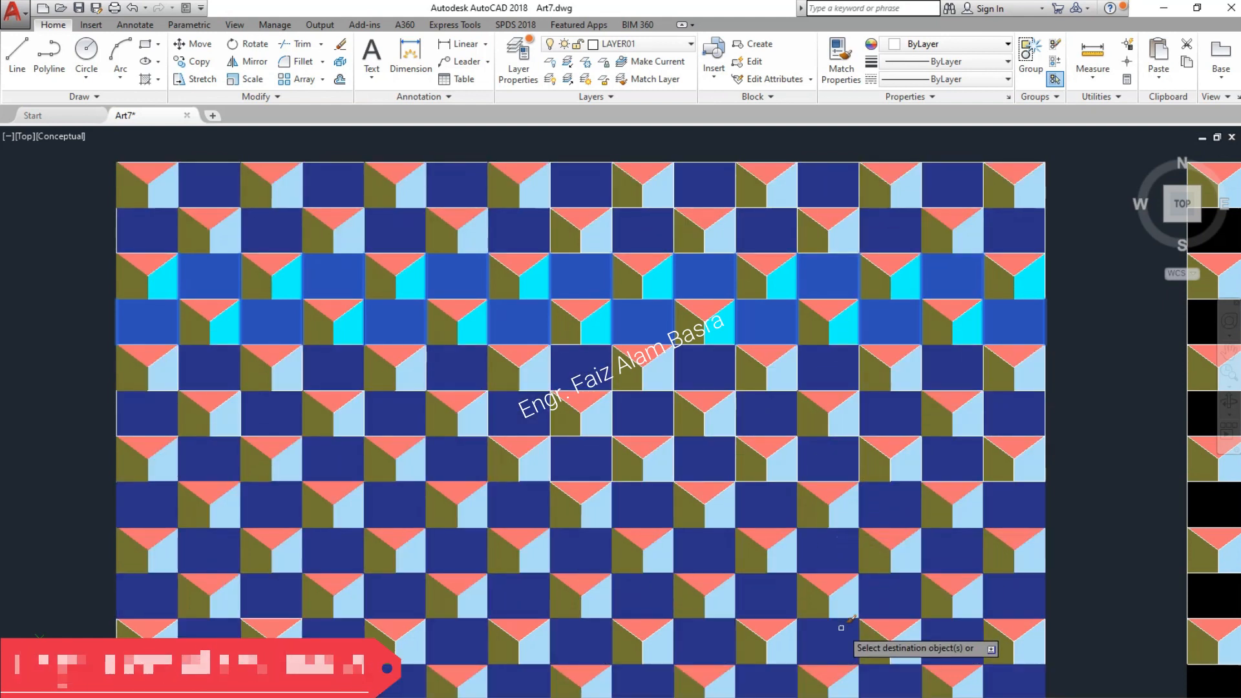
left_click(837, 635)
key("Escape")
Step: Match the cyan trapezoid hatches' properties onto all remaining light-blue trapezoids of the newest panel
left_click(845, 63)
left_click(801, 278)
left_click(795, 194)
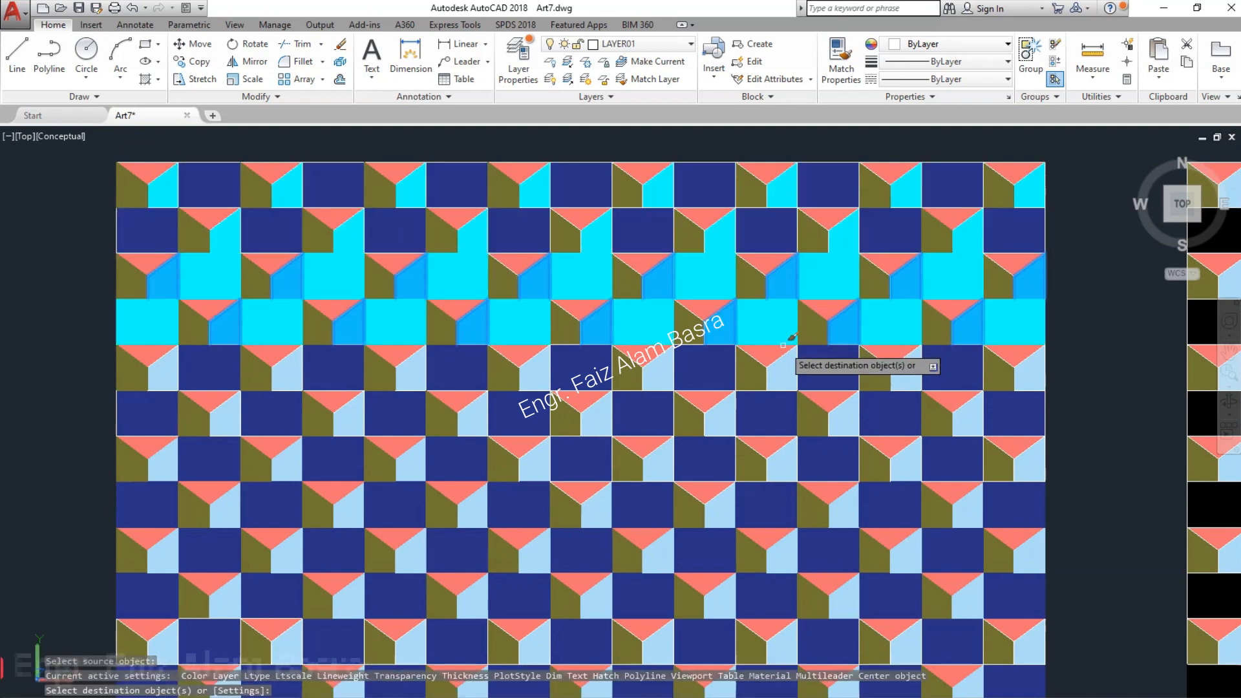
left_click(790, 373)
left_click(789, 463)
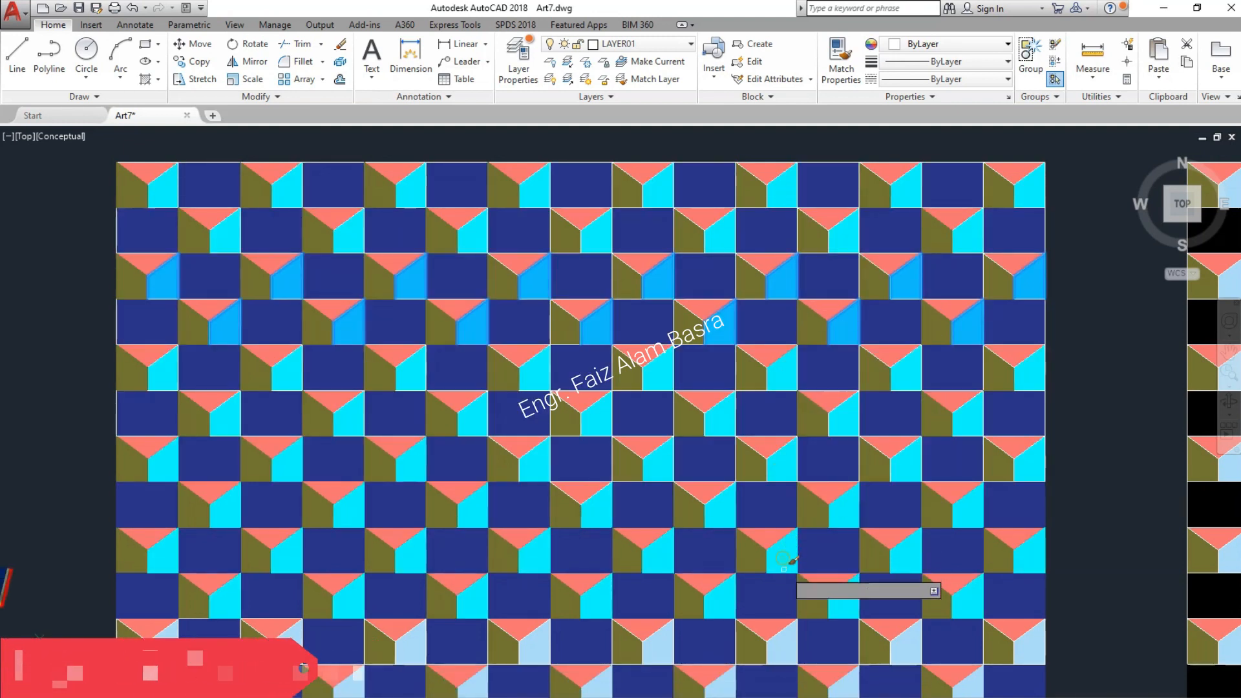
left_click(789, 562)
left_click(782, 644)
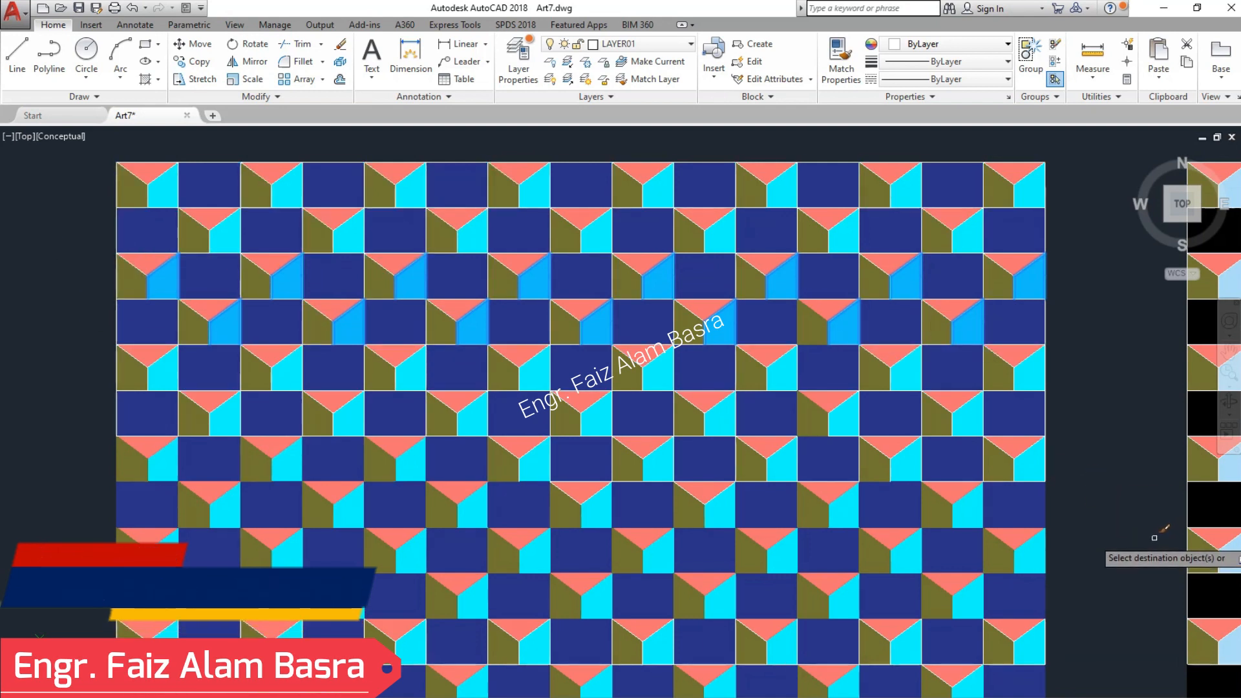
scroll(1068, 382, "down", 3)
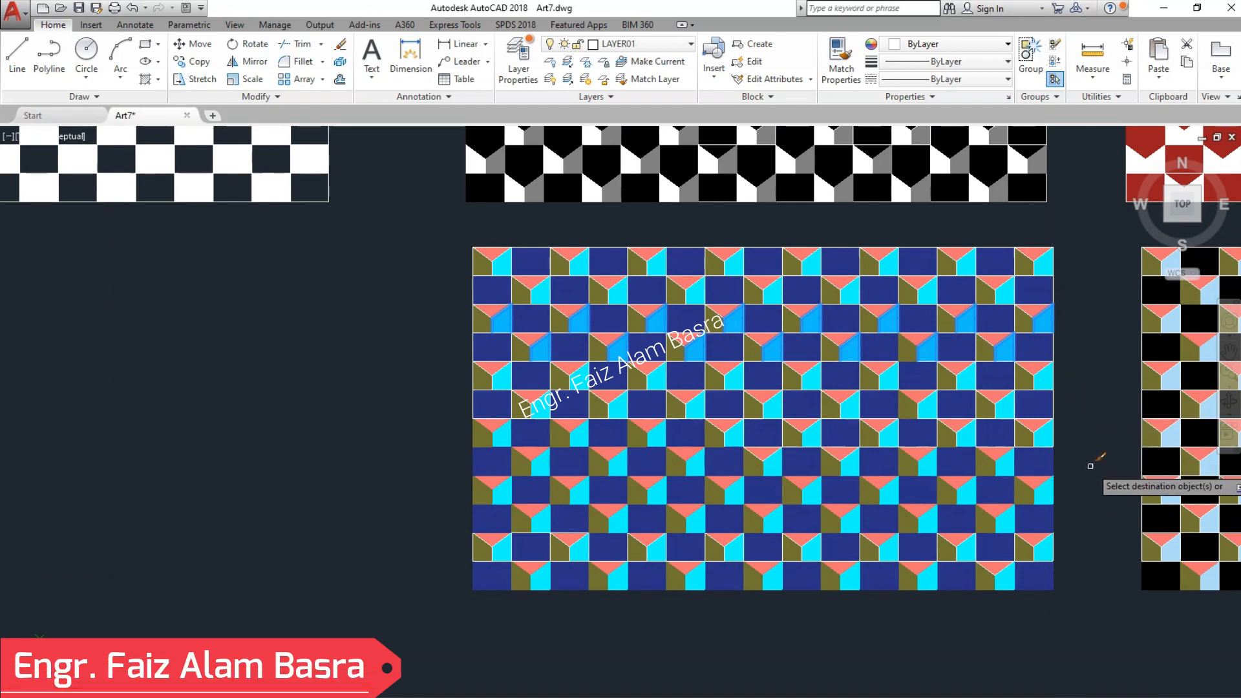
Step: Recolor the olive trapezoid hatches in the third and fourth rows of the navy panel to Yellow
scroll(1094, 460, "up", 2)
key("Return")
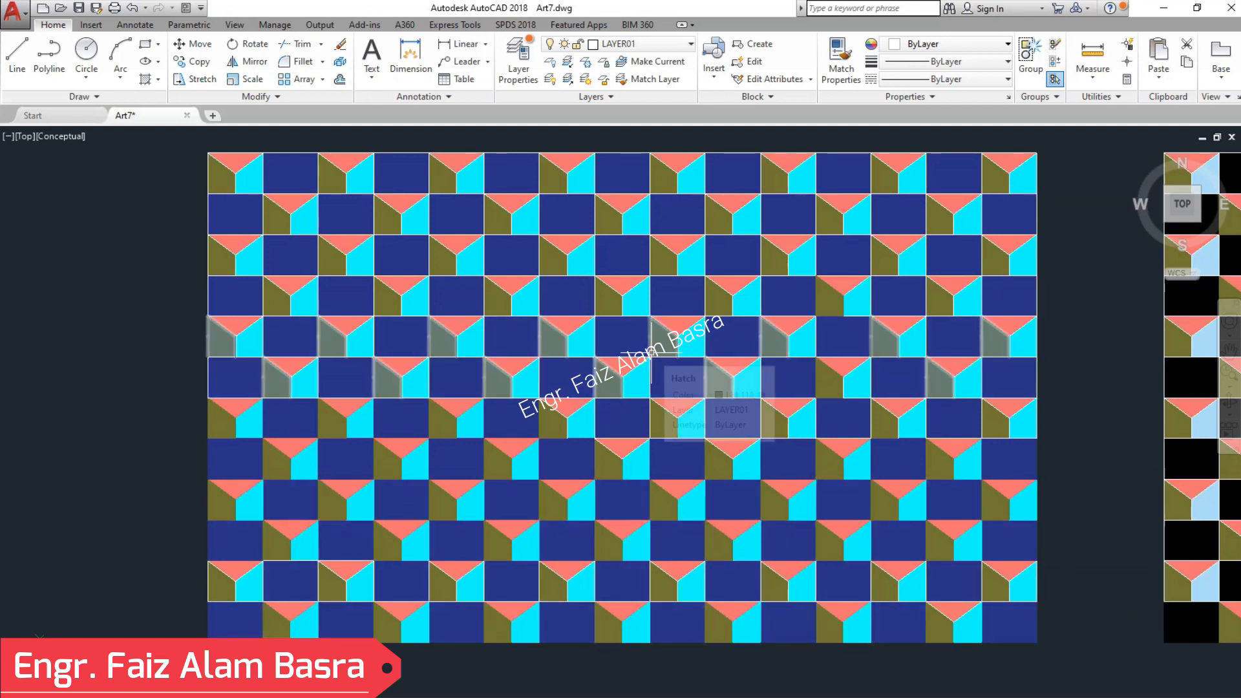
scroll(650, 362, "up", 2)
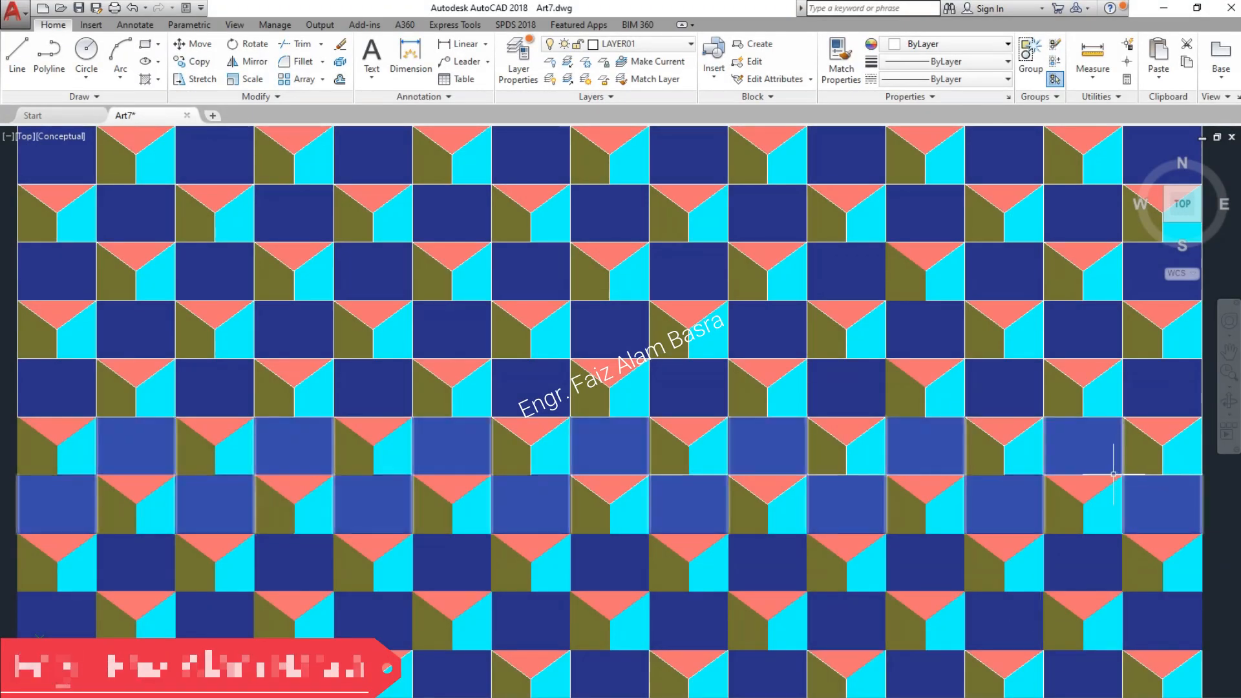
left_click(525, 384)
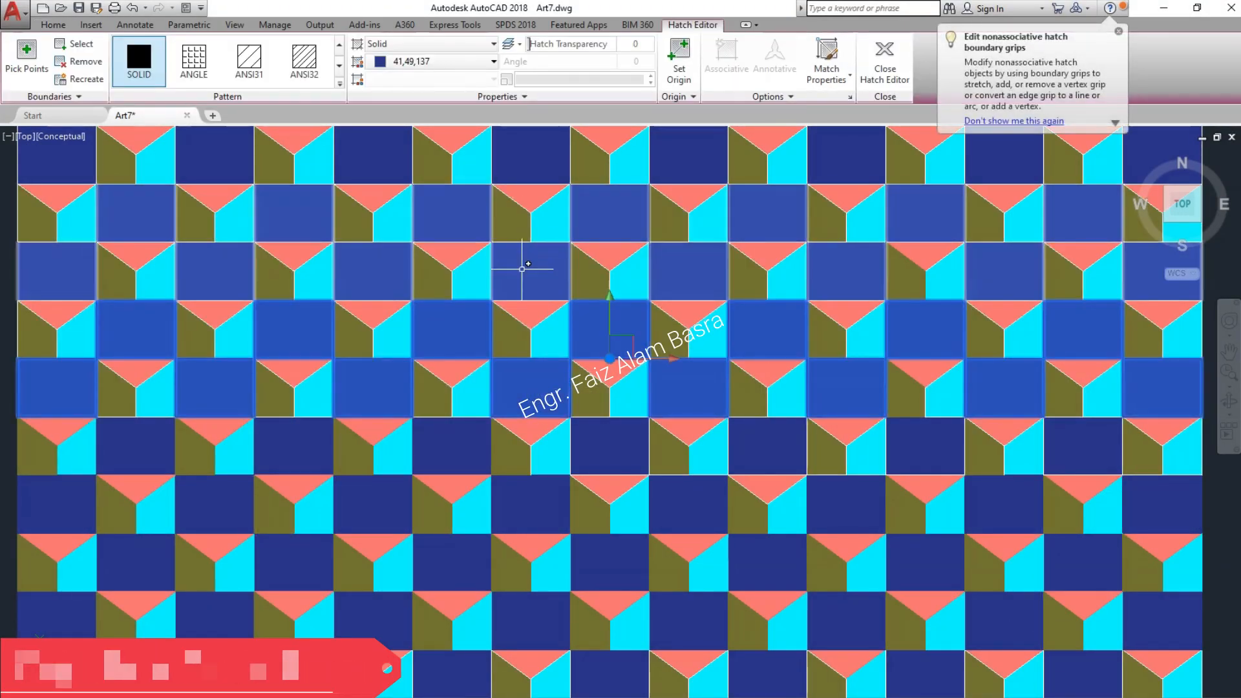
key("Escape")
left_click(519, 223)
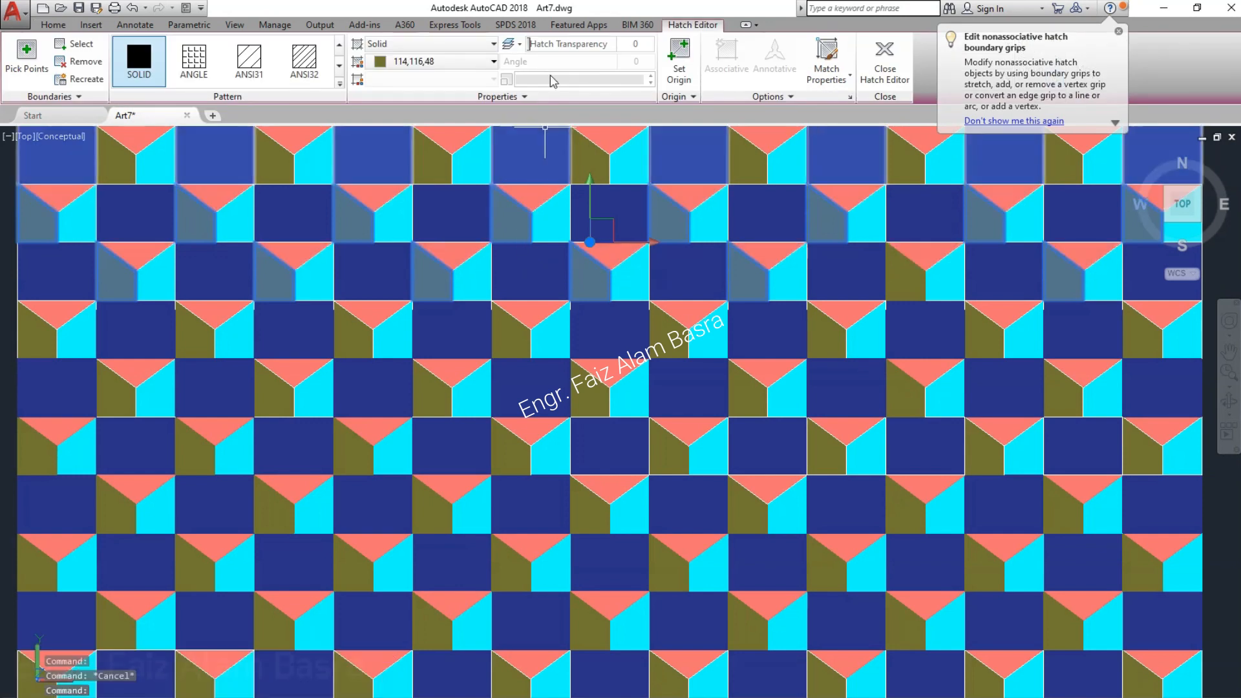
left_click(486, 65)
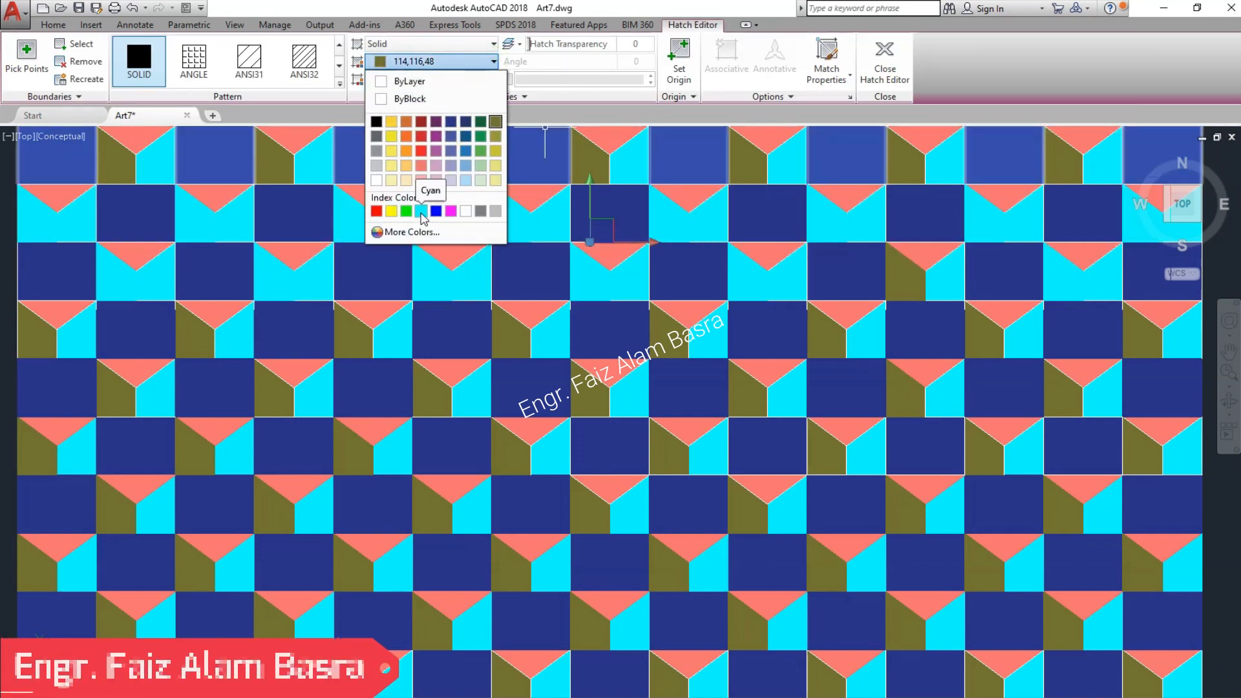
left_click(391, 211)
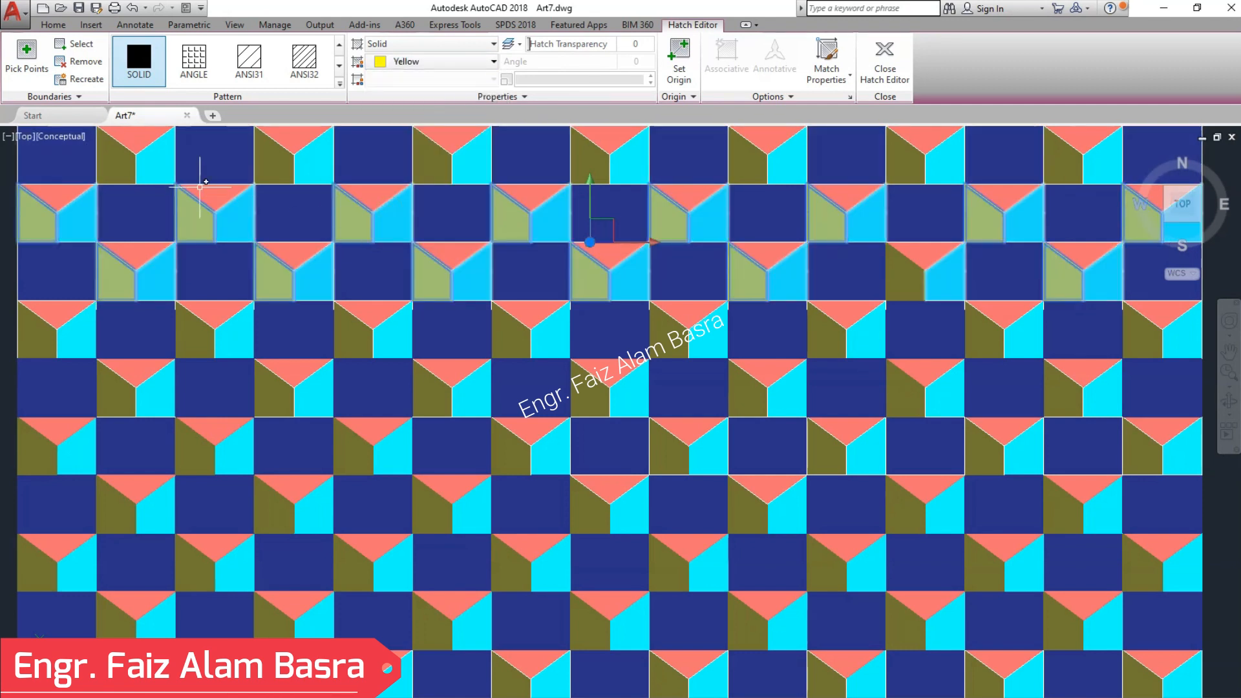
key("Escape")
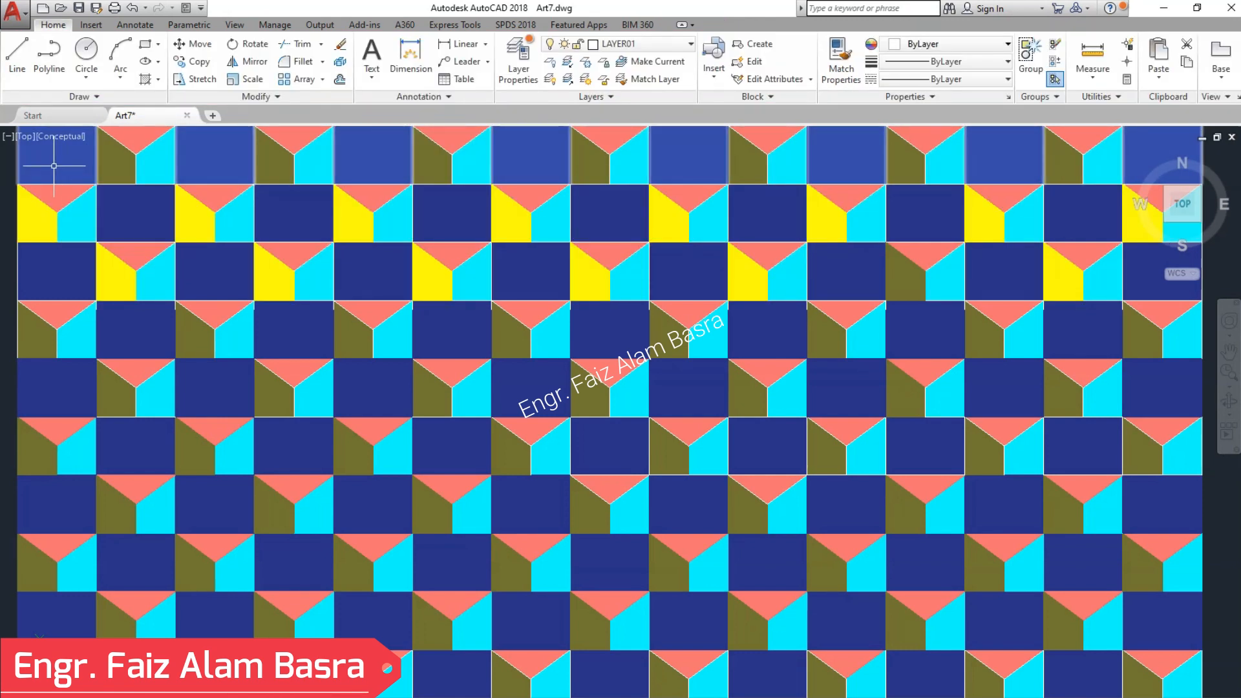
Step: Recolor the salmon triangle hatches in the third and fourth rows of the navy panel to light blue 122,175,223
left_click(530, 198)
left_click(478, 62)
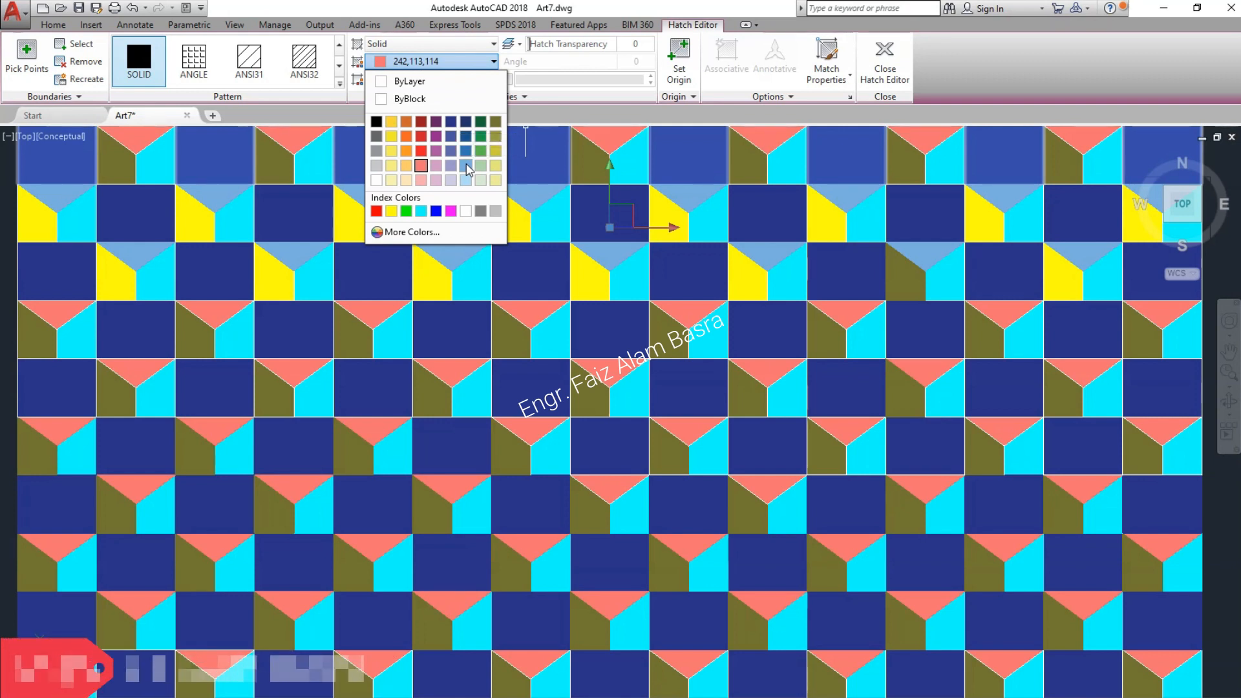
left_click(467, 166)
key("Return")
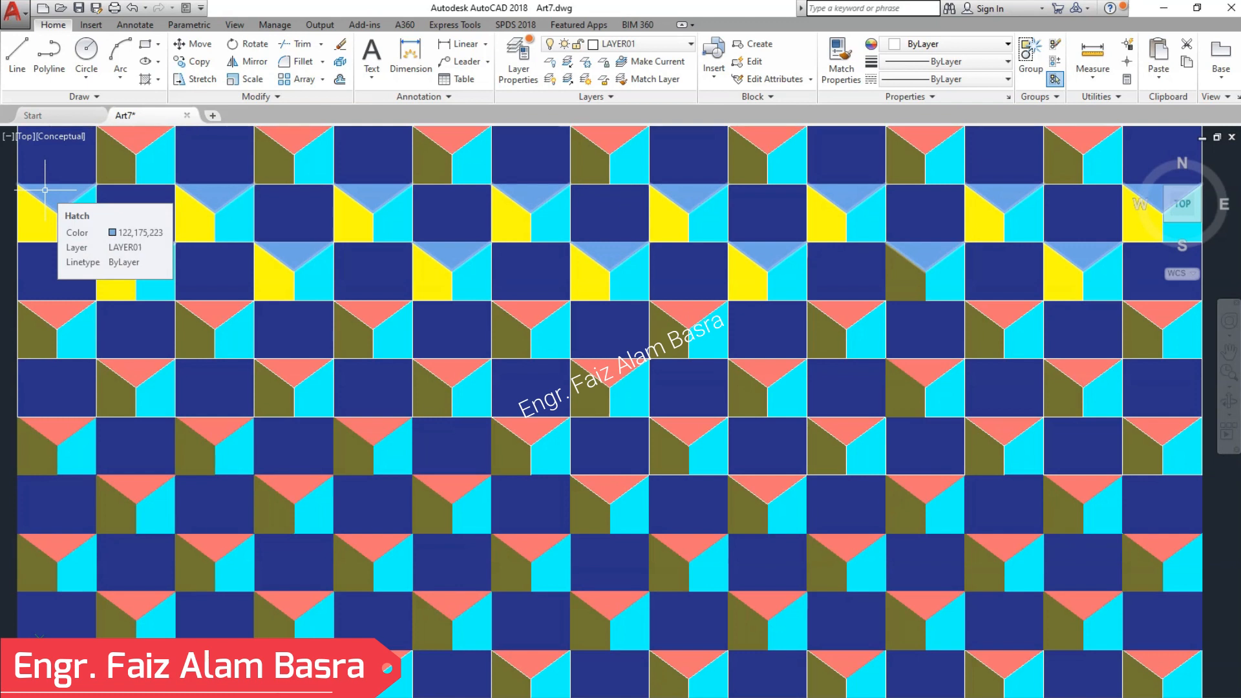
Step: Change the light-blue triangle hatches in the third and fourth rows to a pale pinkish mauve
left_click(46, 190)
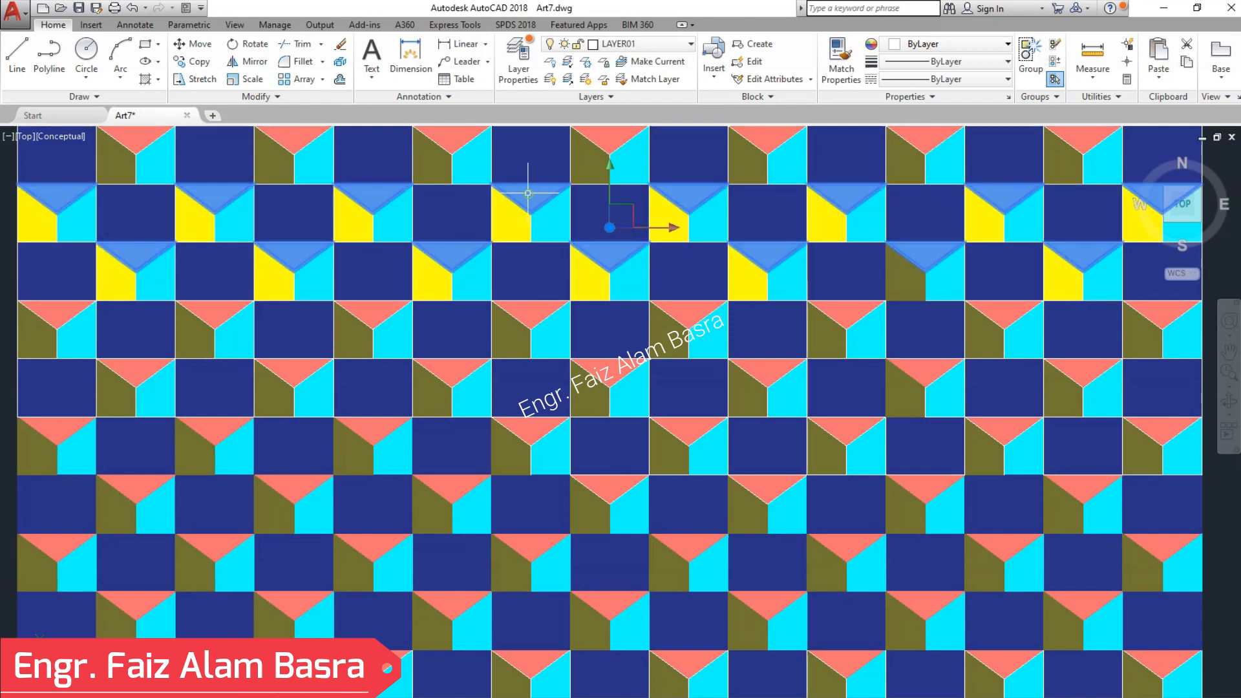
left_click(493, 61)
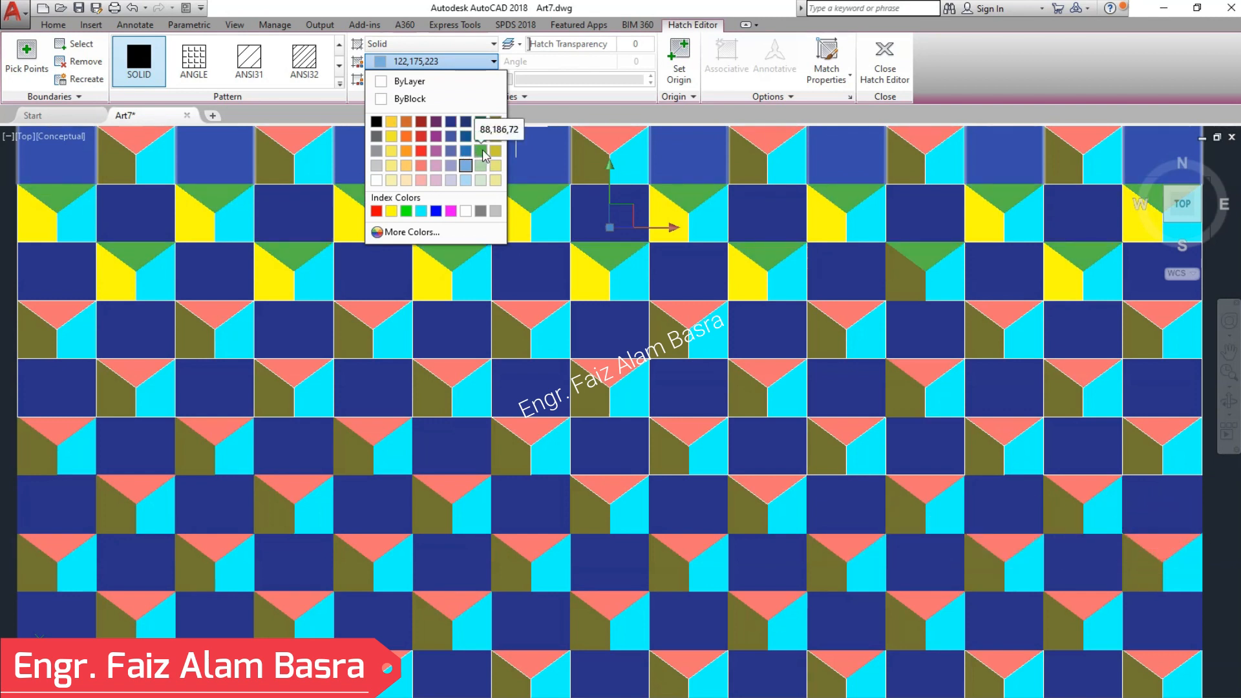
left_click(434, 171)
key("Escape")
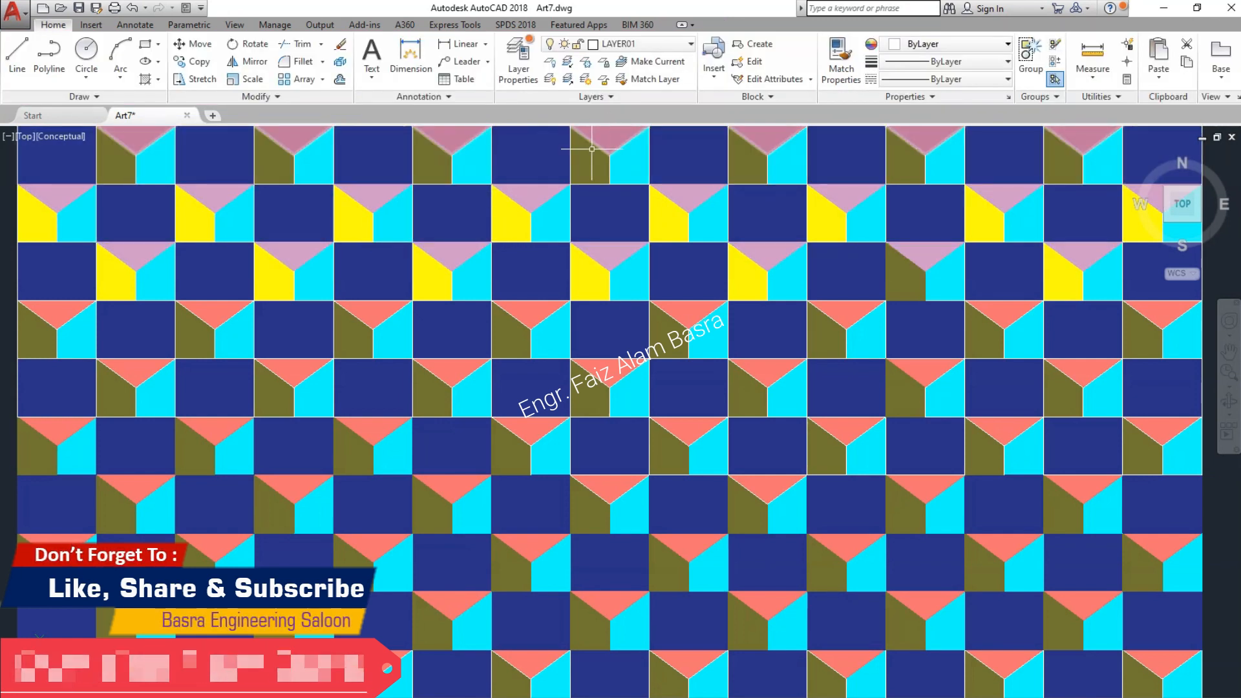
Step: Match the mauve triangle hatches' properties onto all remaining salmon triangles of the navy panel
left_click(845, 57)
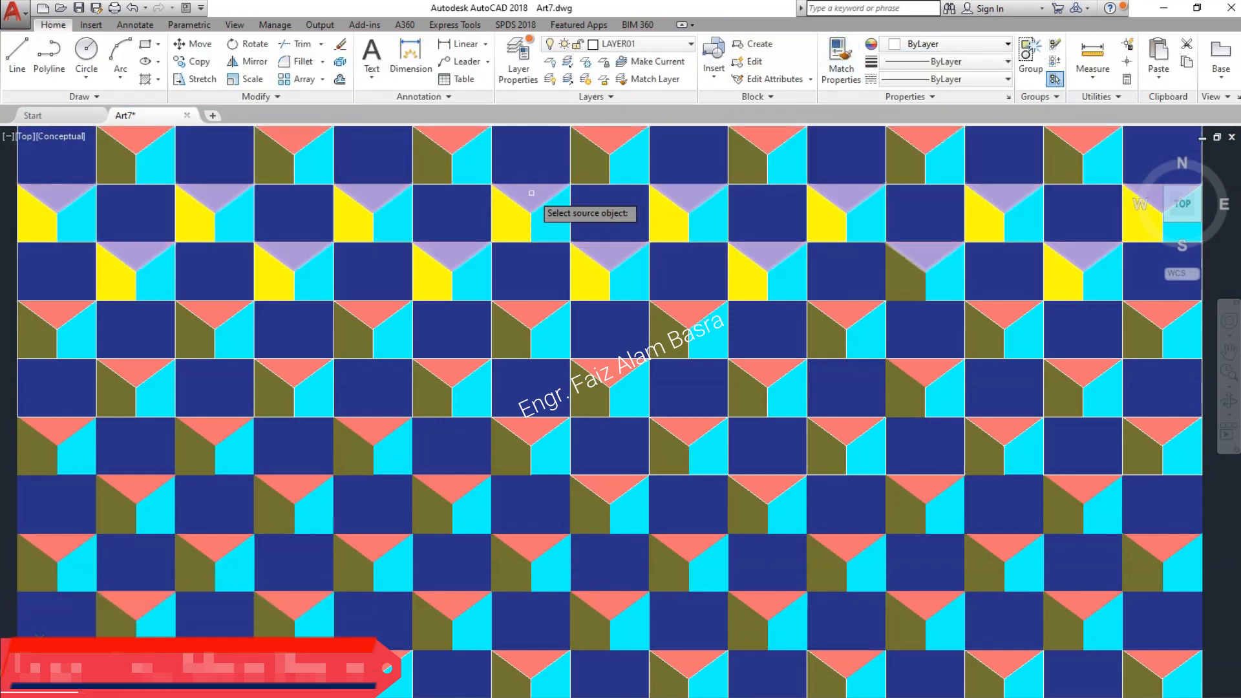
left_click(539, 189)
left_click(604, 138)
left_click(616, 370)
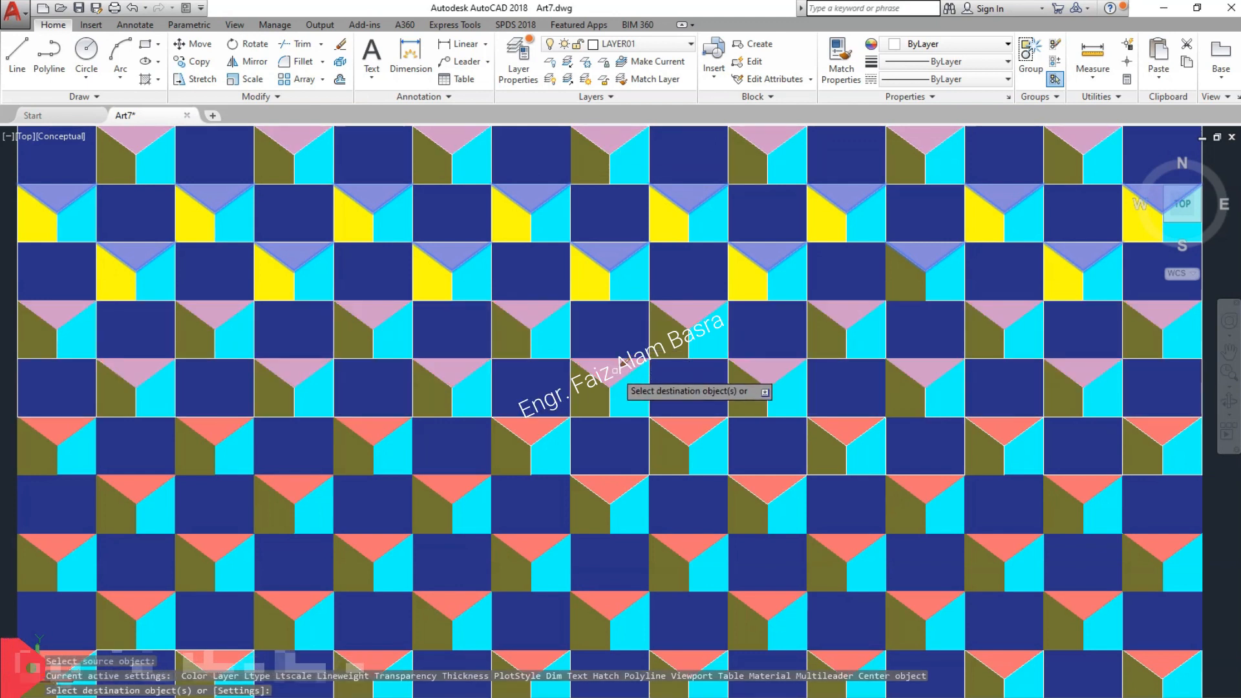
left_click(601, 491)
left_click(611, 602)
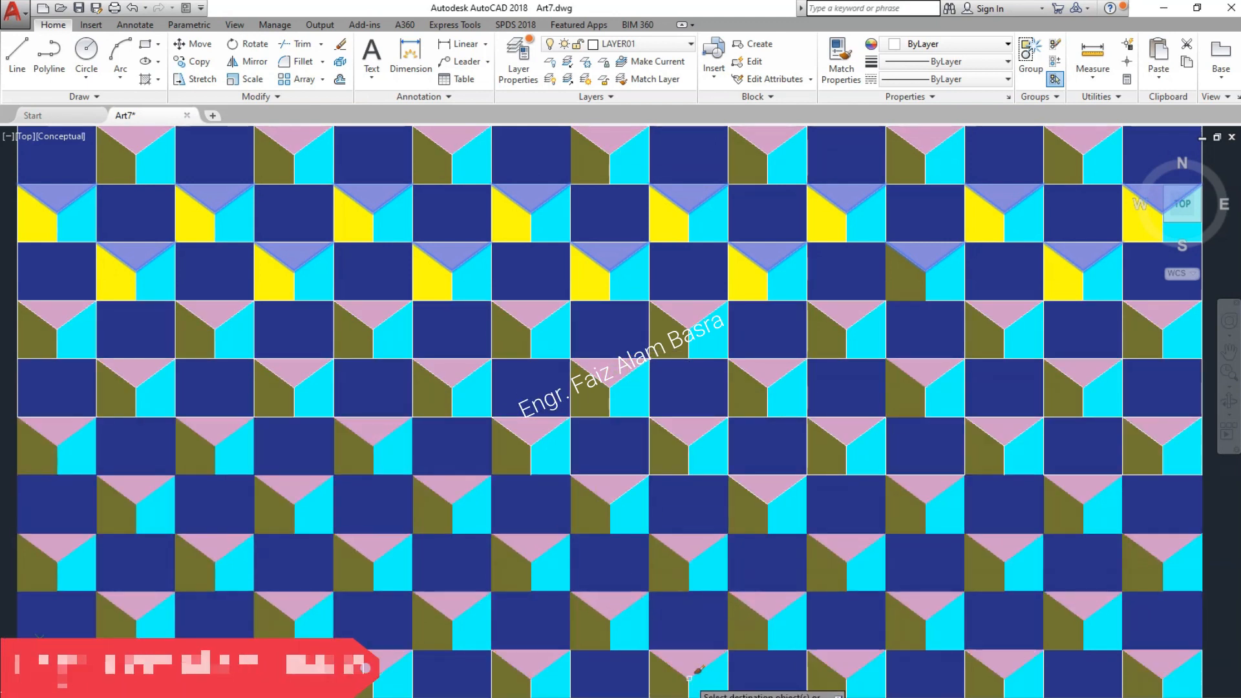
left_click(692, 662)
key("Return")
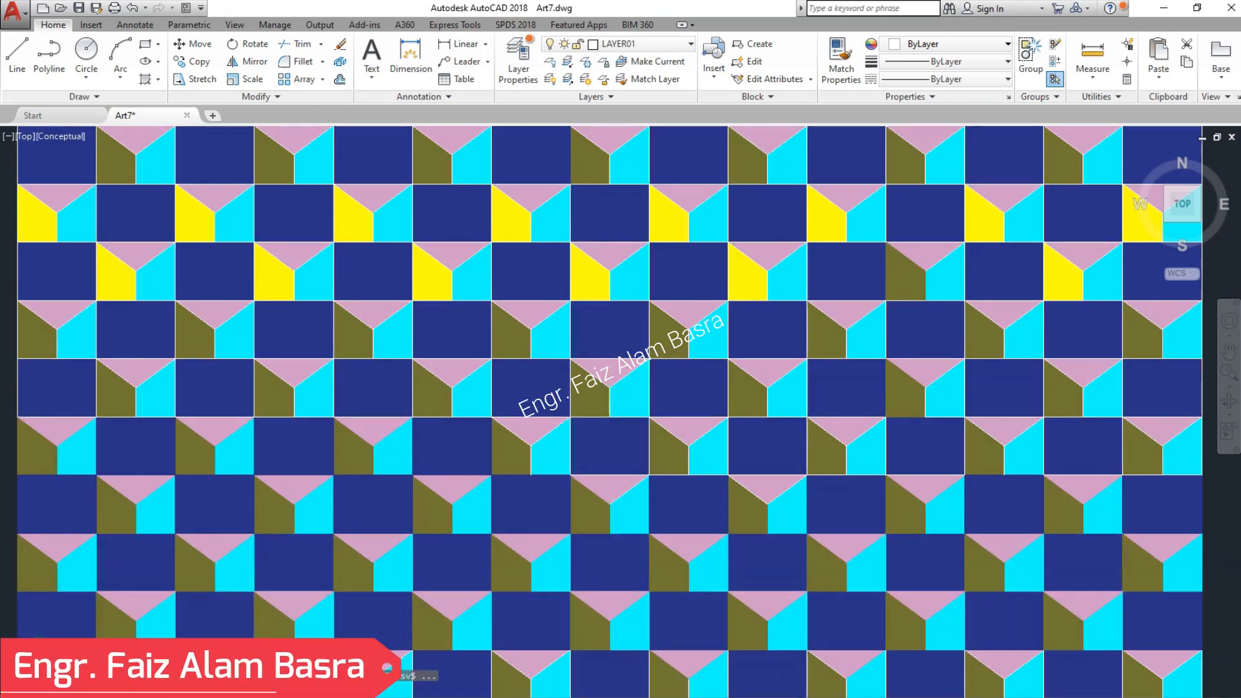
Step: Match the yellow trapezoid hatches' properties onto the olive trapezoids in the rows below them
key("ctrl+9")
left_click(671, 390)
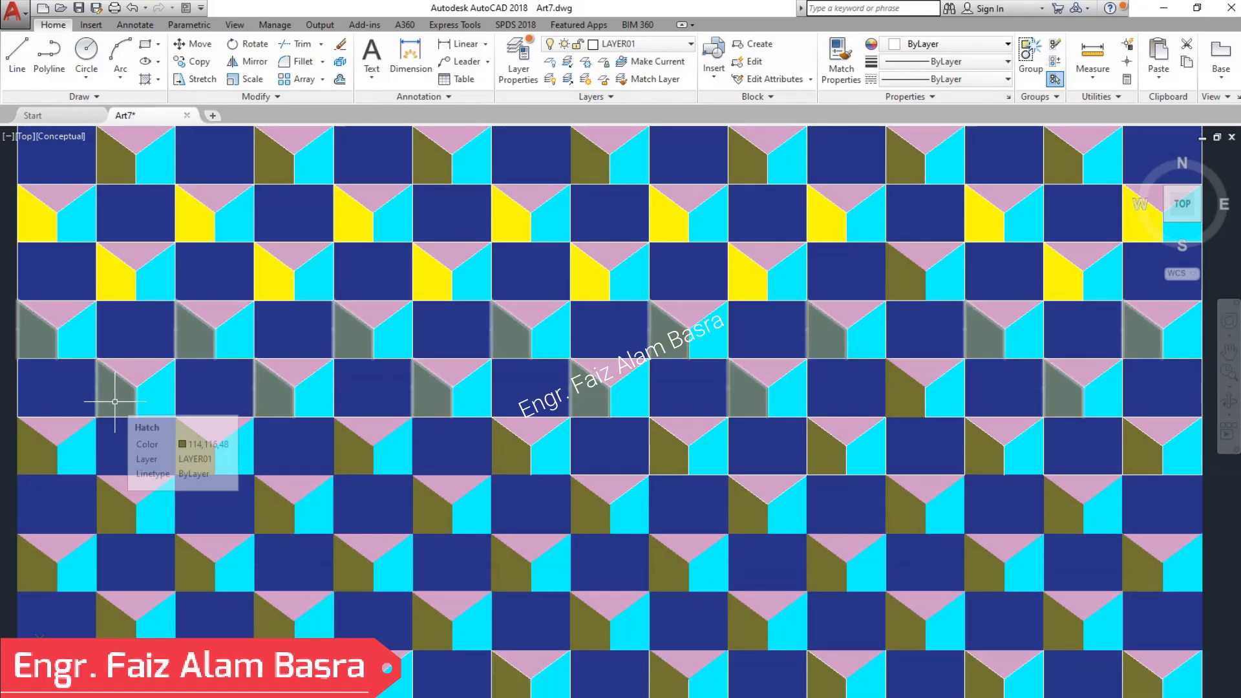
left_click(840, 63)
left_click(521, 227)
left_click(438, 403)
left_click(436, 515)
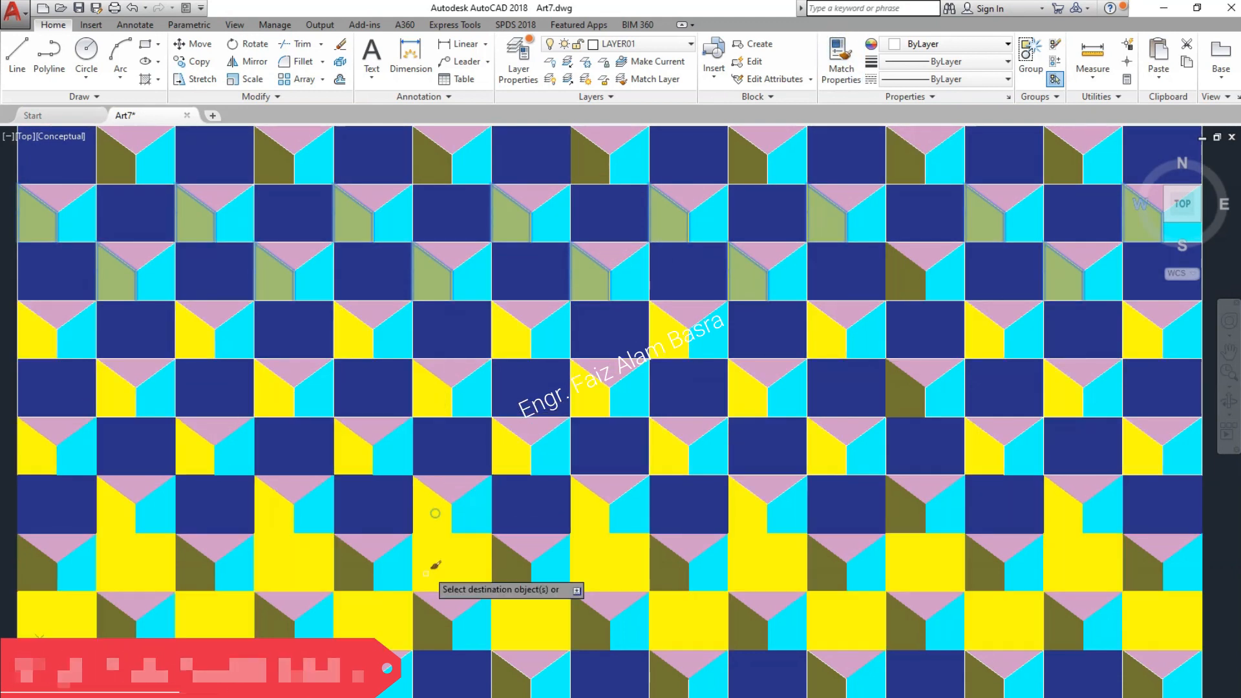
left_click(436, 633)
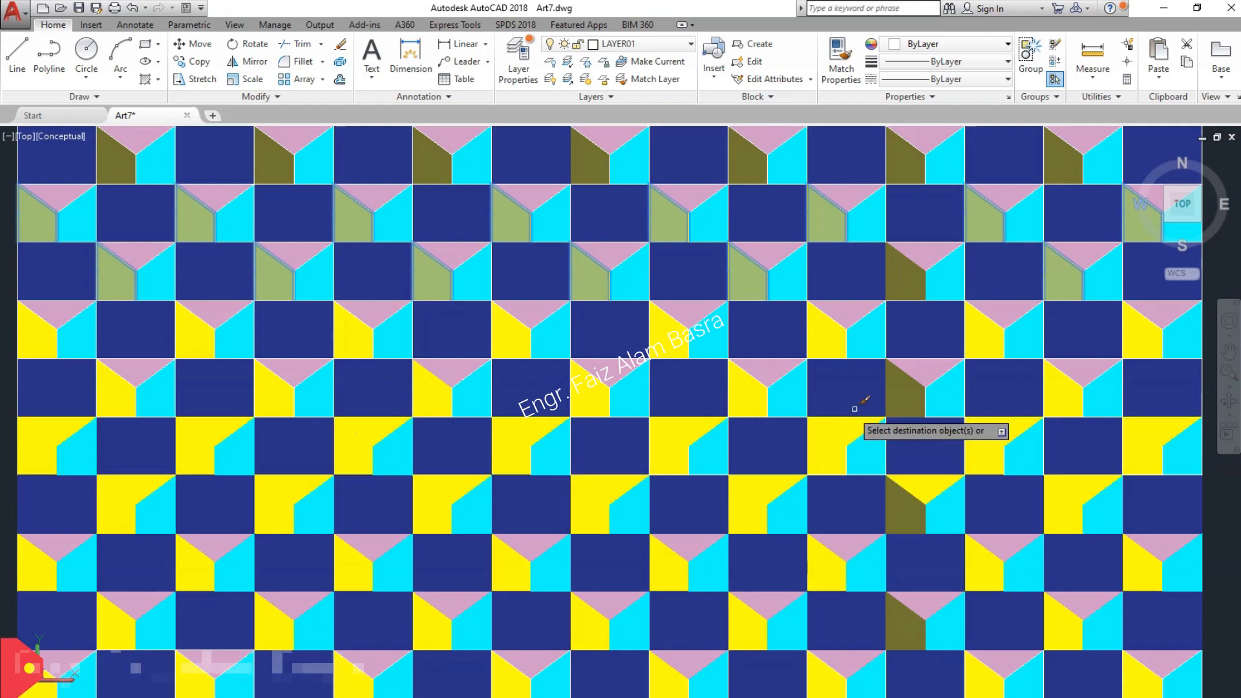
Step: Apply the same yellow hatch properties to the leftover single olive trapezoids and those in the top rows, finishing the property matching
left_click(906, 388)
left_click(913, 276)
left_click(910, 154)
left_click(751, 160)
left_click(905, 621)
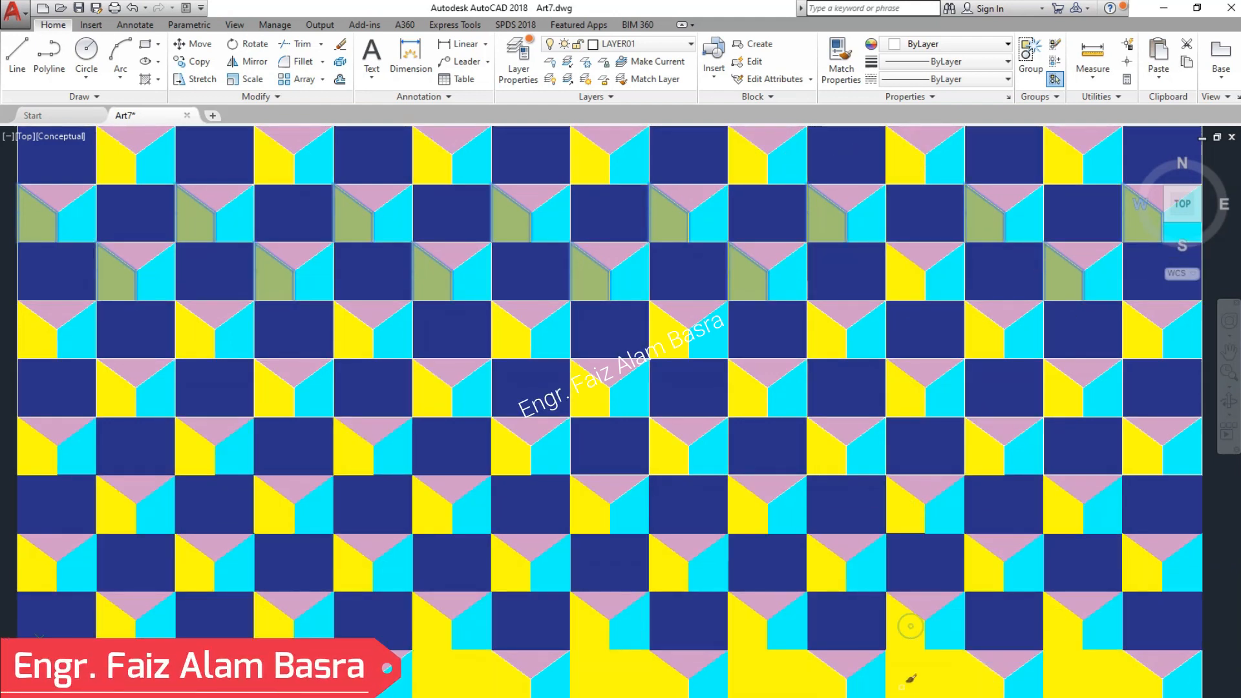
scroll(840, 464, "down", 4)
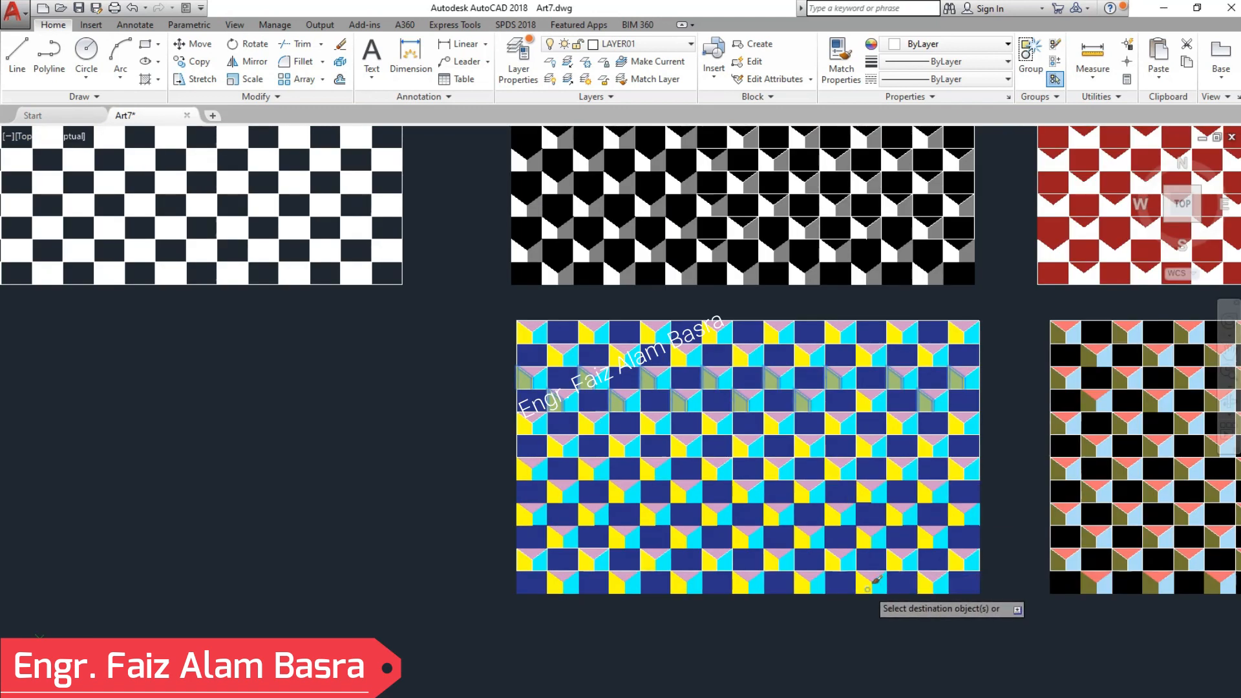
scroll(918, 491, "up", 1)
scroll(979, 491, "down", 2)
scroll(979, 484, "up", 5)
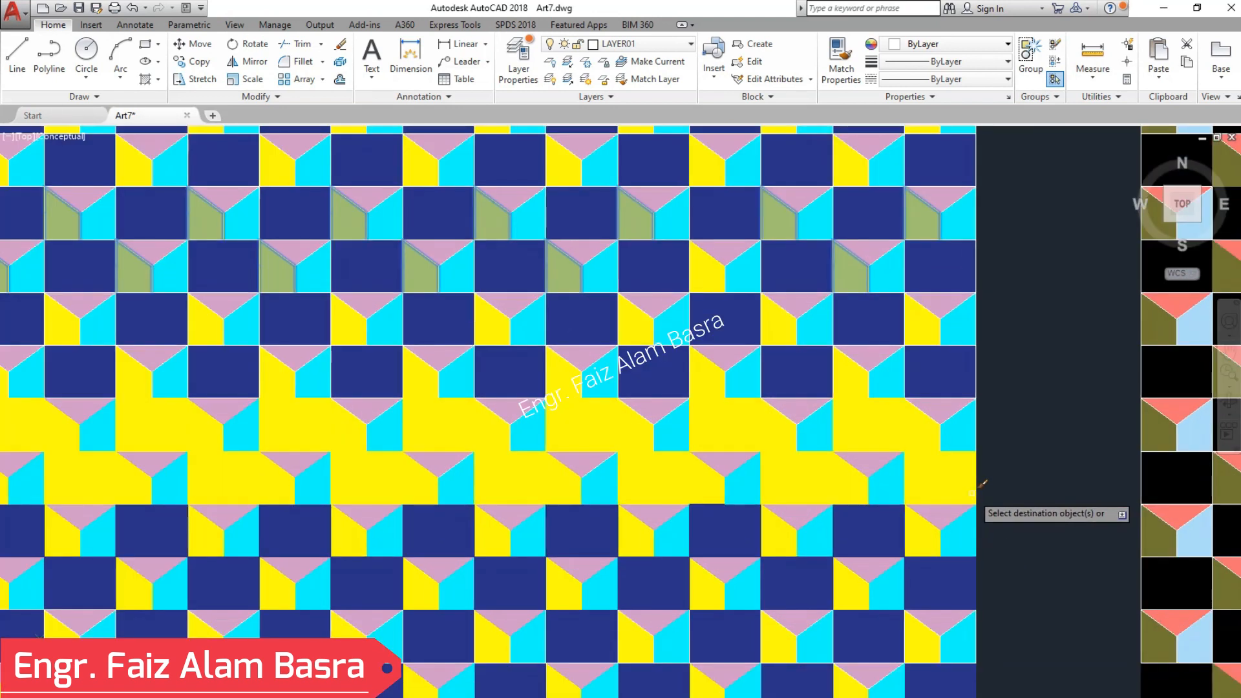
key("Escape")
scroll(1058, 507, "down", 3)
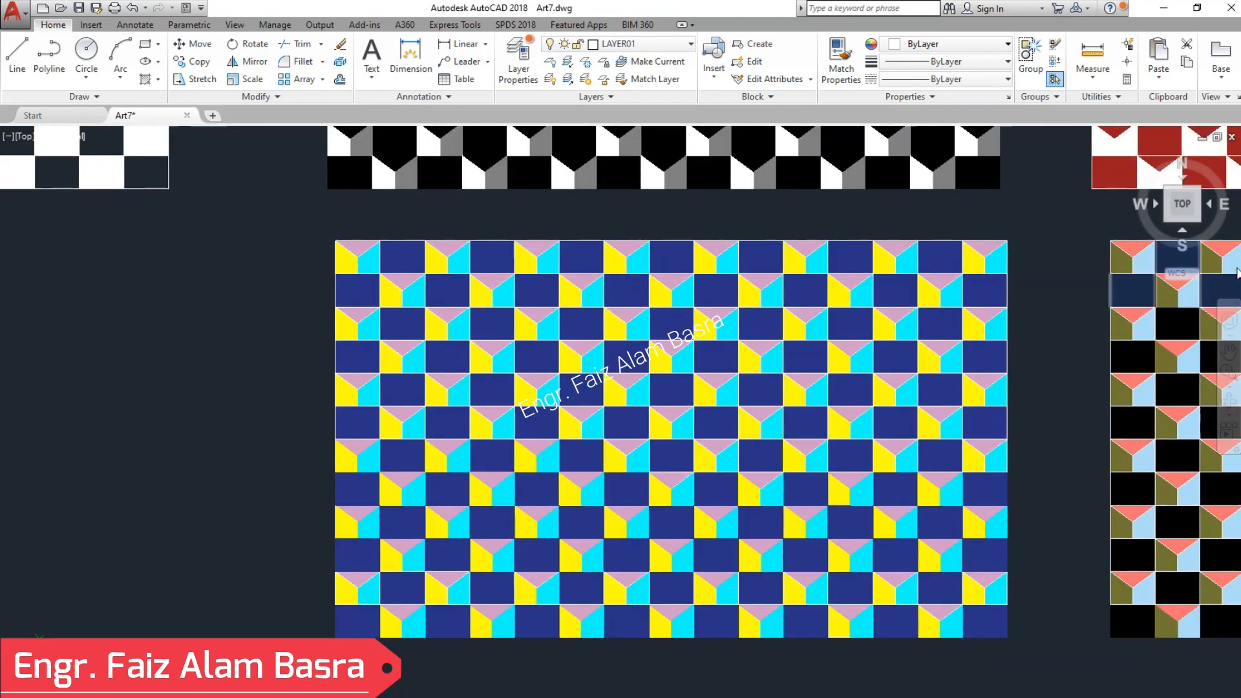
scroll(1099, 453, "up", 4)
left_click(1222, 359)
left_click_drag(1147, 485, 1224, 480)
mouse_move(1018, 500)
left_mouse_down()
mouse_move(1057, 506)
mouse_move(1058, 518)
left_mouse_up()
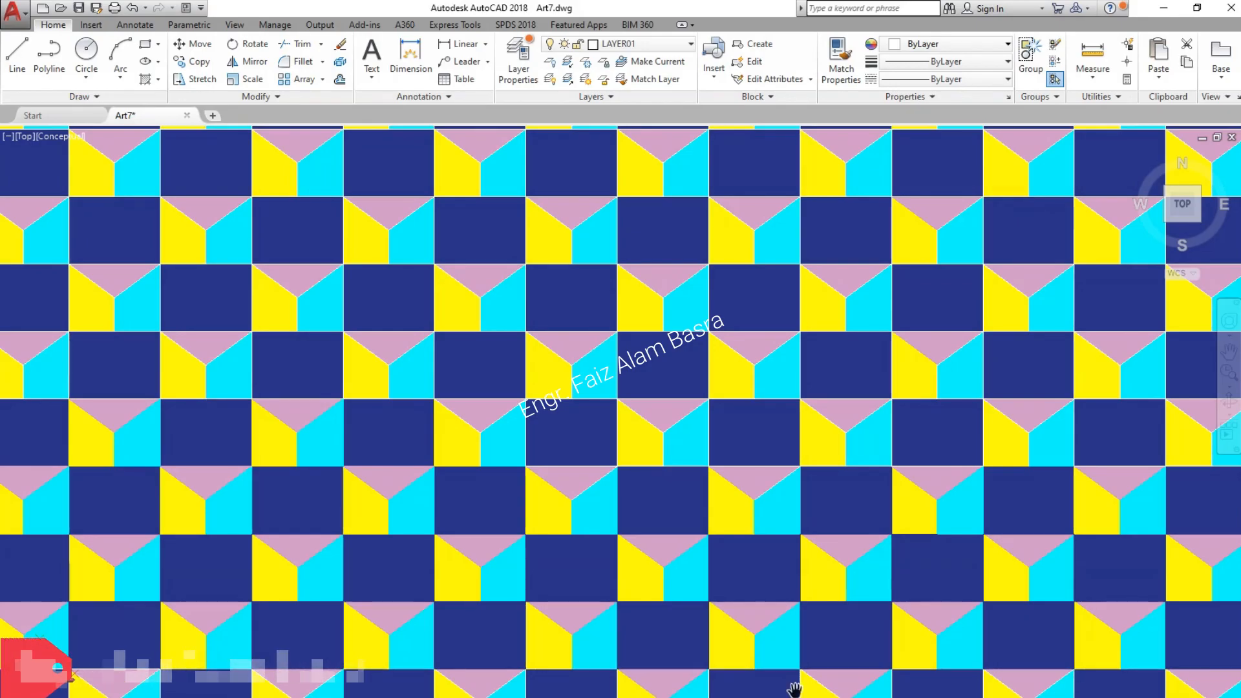
key("Escape")
left_click(401, 567)
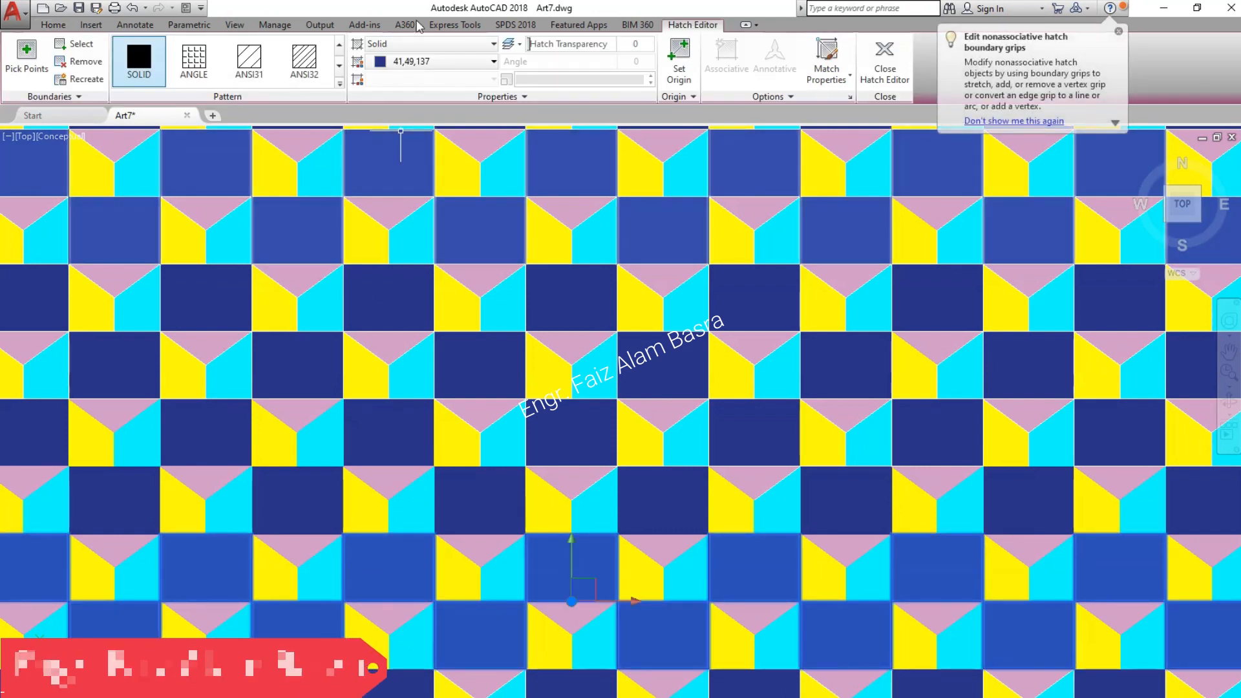
left_click(493, 62)
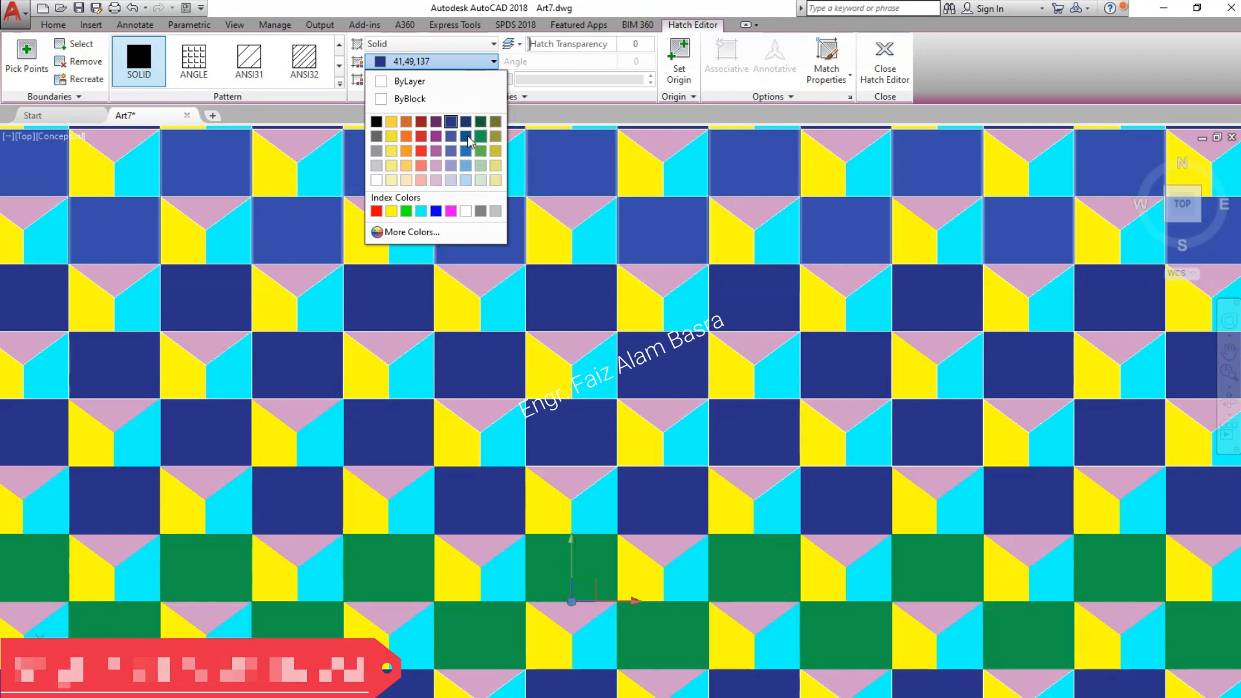
key("Escape")
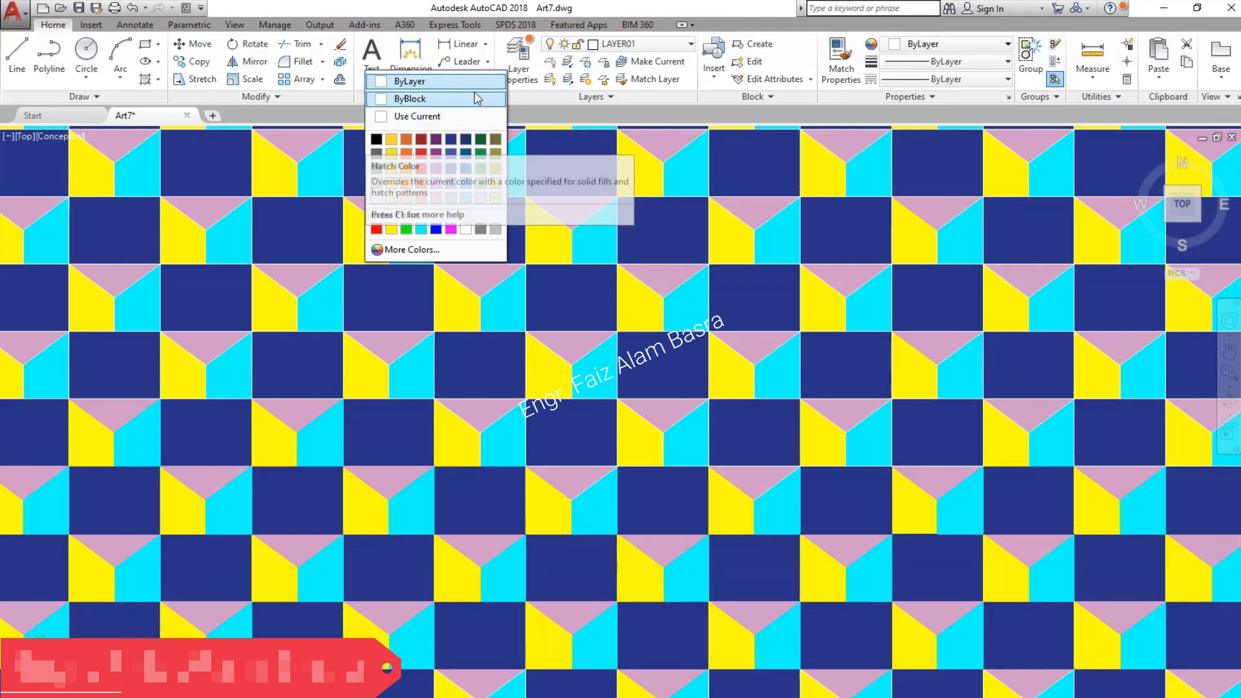
Step: Look over all the tile panels in the drawing, from the colored copies to the first panel with only white triangles
scroll(412, 245, "down", 2)
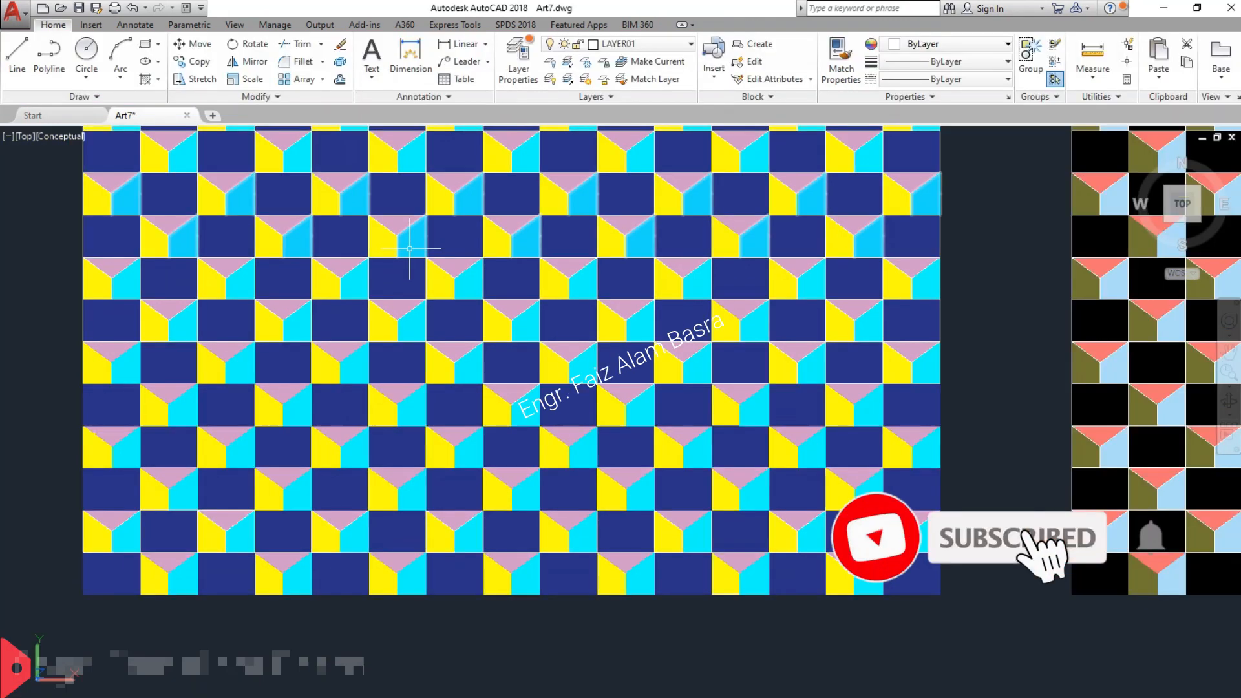
left_click(1230, 352)
mouse_move(1060, 368)
left_mouse_down()
mouse_move(1068, 471)
mouse_move(1067, 460)
mouse_move(605, 455)
left_mouse_up()
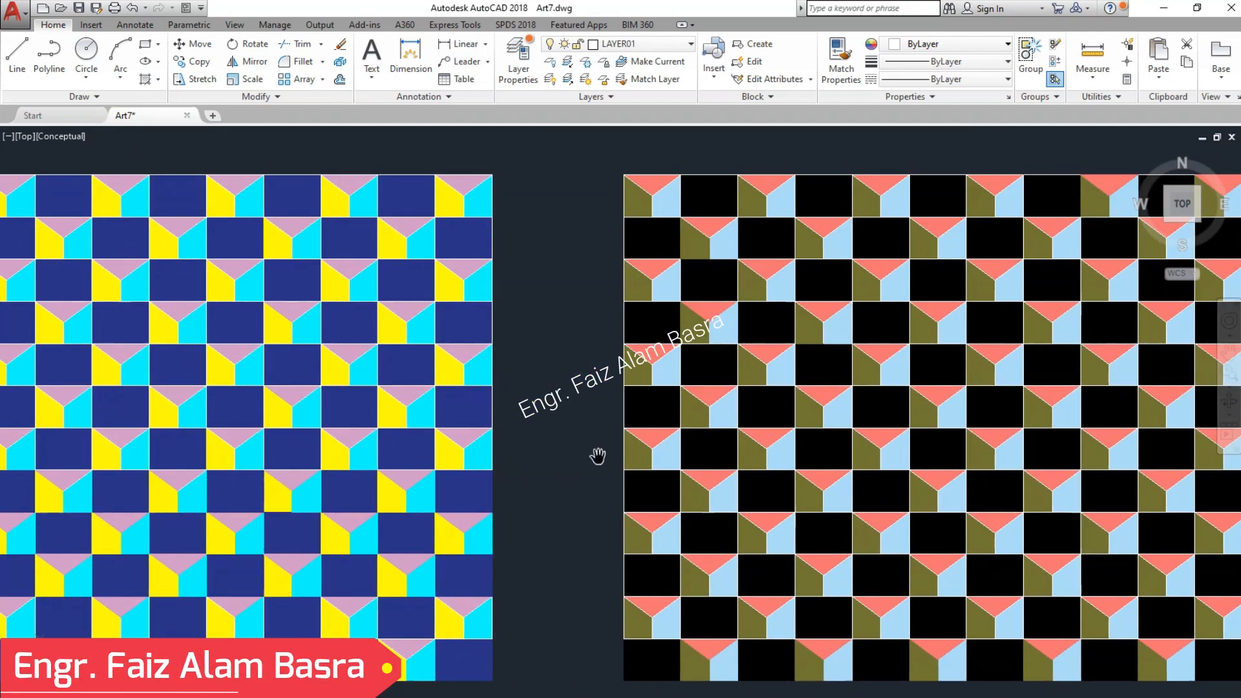
left_click_drag(947, 454, 595, 456)
left_click_drag(864, 457, 446, 457)
left_click_drag(753, 460, 431, 464)
left_click_drag(792, 463, 521, 471)
left_click_drag(584, 246, 615, 576)
left_click_drag(581, 371, 587, 546)
mouse_move(545, 389)
left_mouse_down()
mouse_move(562, 458)
mouse_move(564, 437)
mouse_move(904, 441)
left_mouse_up()
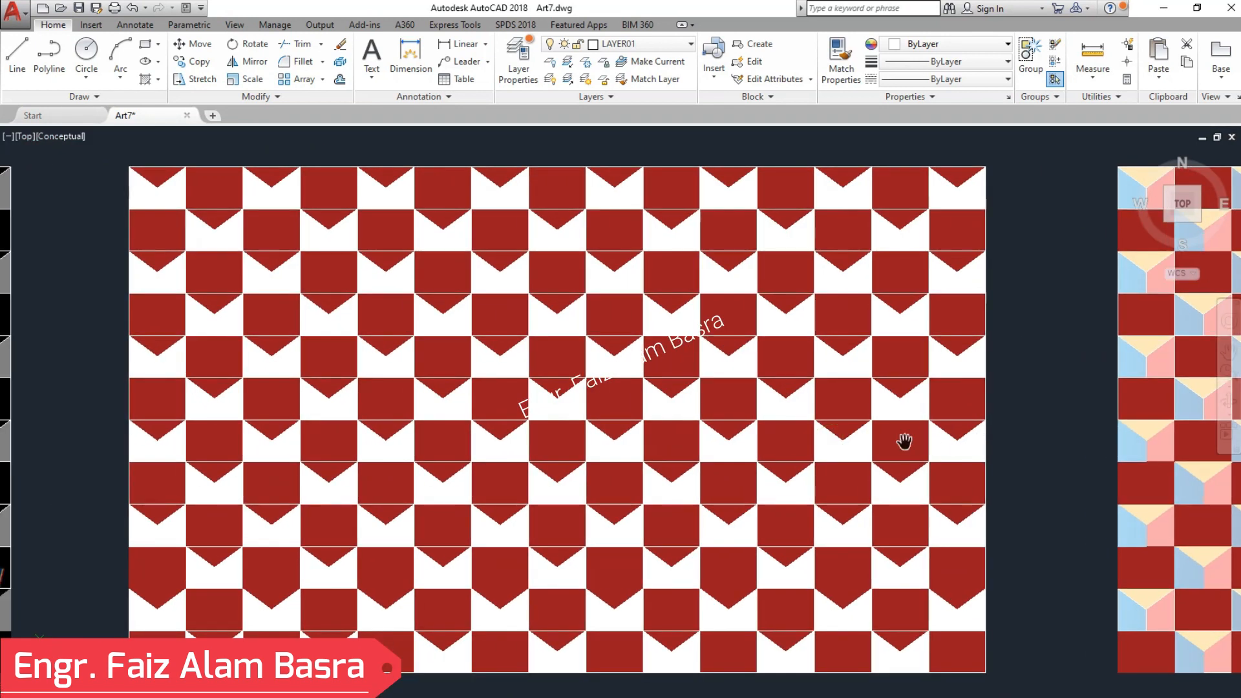
left_click_drag(820, 443, 1007, 443)
left_click_drag(618, 444, 1021, 444)
left_click_drag(709, 444, 1188, 443)
mouse_move(667, 444)
left_mouse_down()
mouse_move(1154, 443)
mouse_move(898, 451)
left_mouse_up()
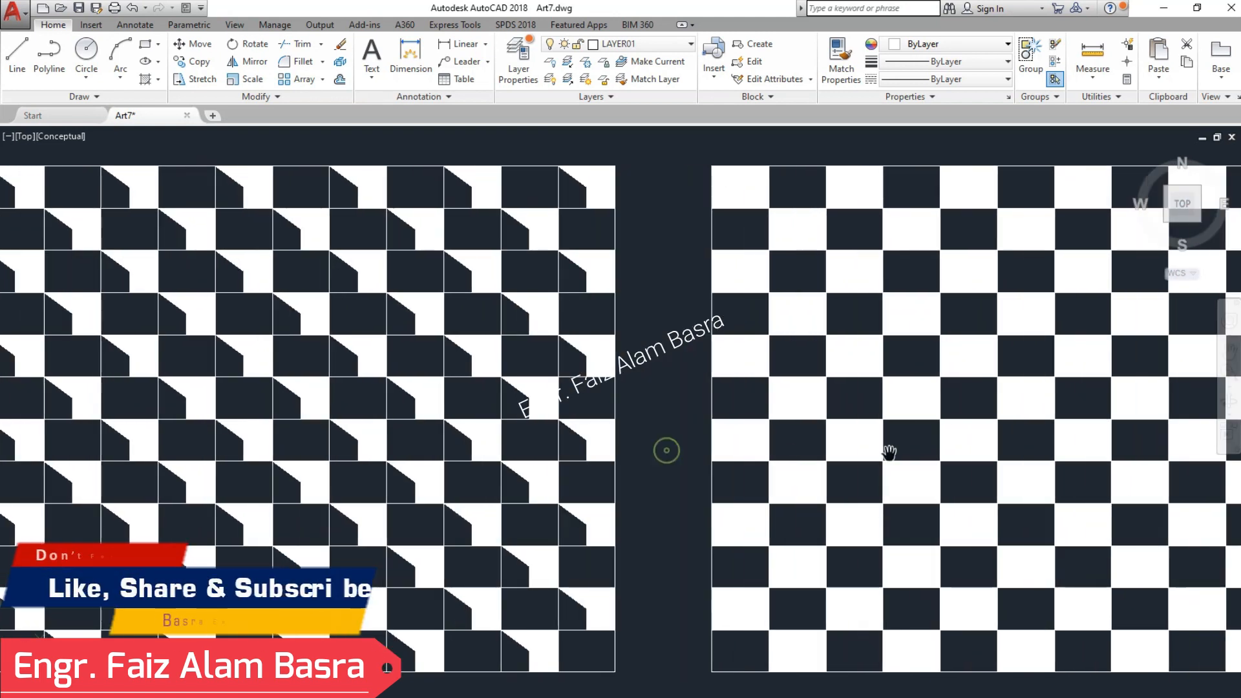
left_click_drag(692, 454, 897, 456)
left_click_drag(653, 459, 1022, 461)
left_click_drag(695, 462, 1186, 465)
mouse_move(834, 466)
left_mouse_down()
mouse_move(926, 468)
mouse_move(900, 449)
left_mouse_up()
scroll(693, 318, "down", 3)
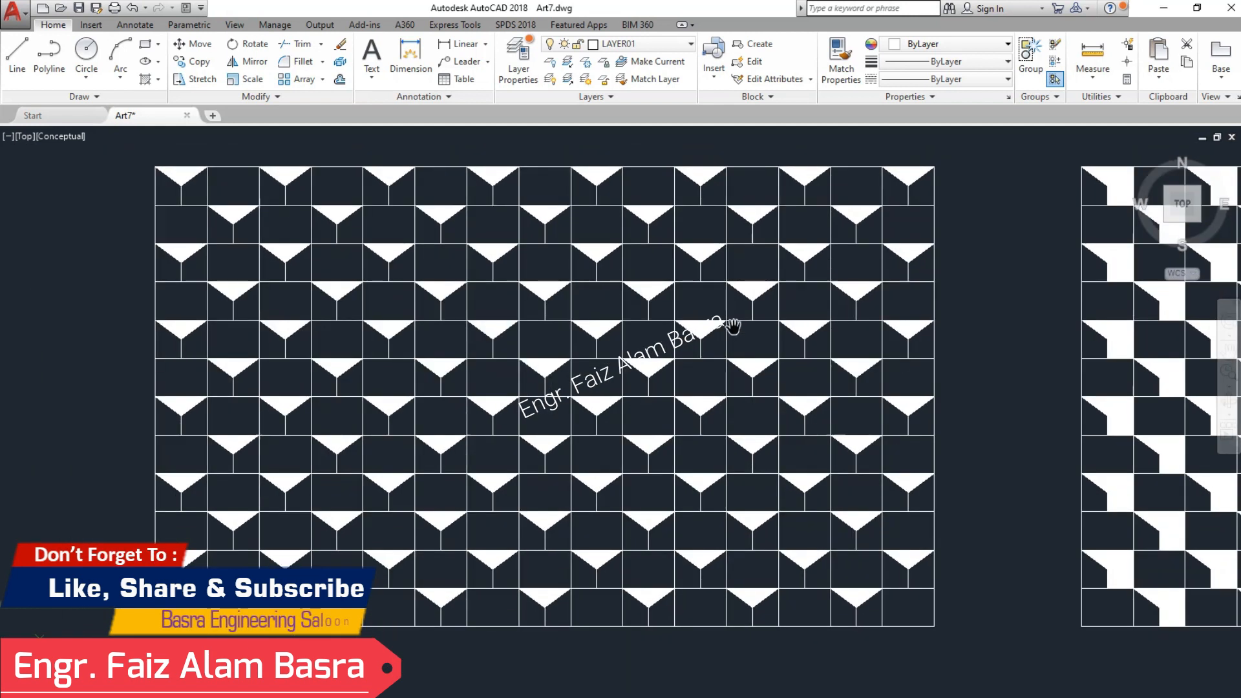
scroll(622, 378, "up", 2)
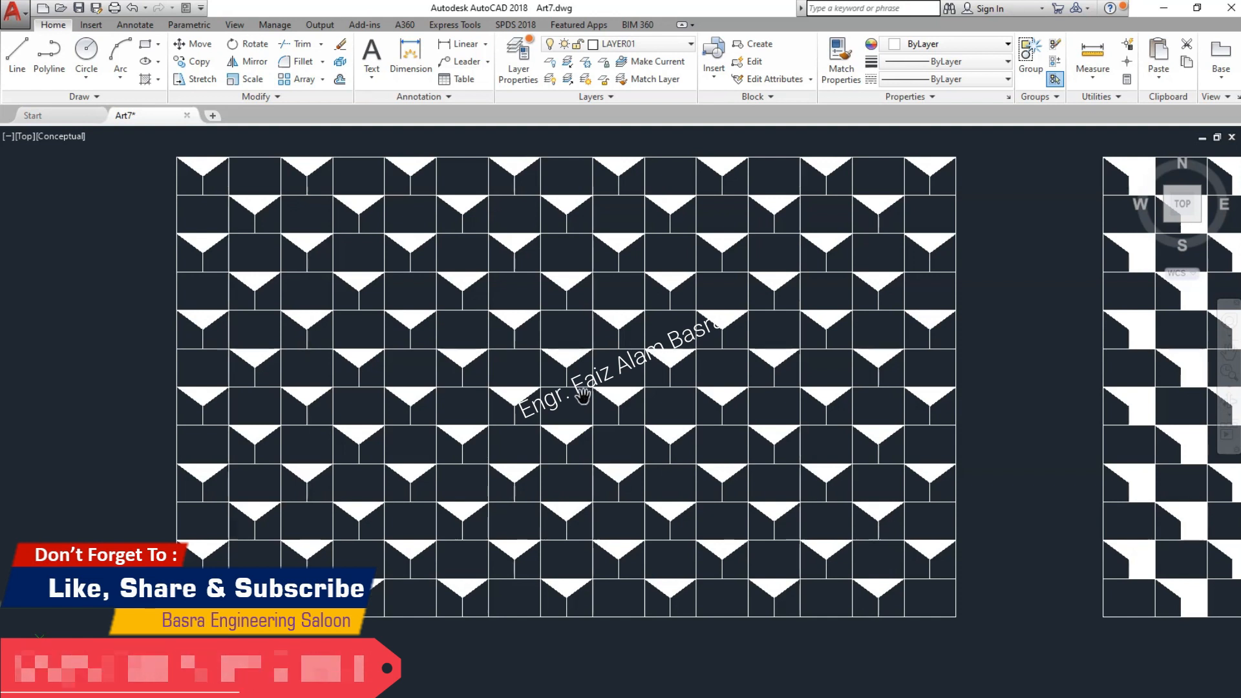
scroll(500, 356, "down", 1)
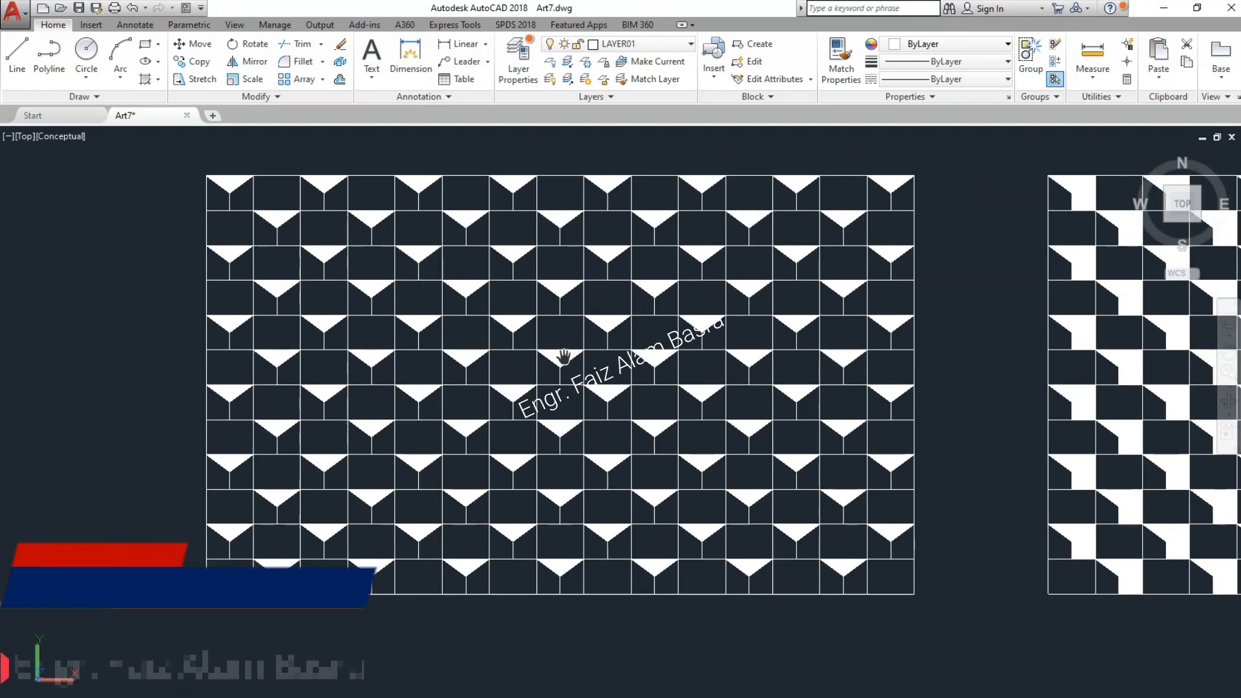
Step: Copy the whole panel with only white triangles into the empty area below the original
scroll(374, 282, "down", 3)
left_click(203, 182)
left_click(534, 406)
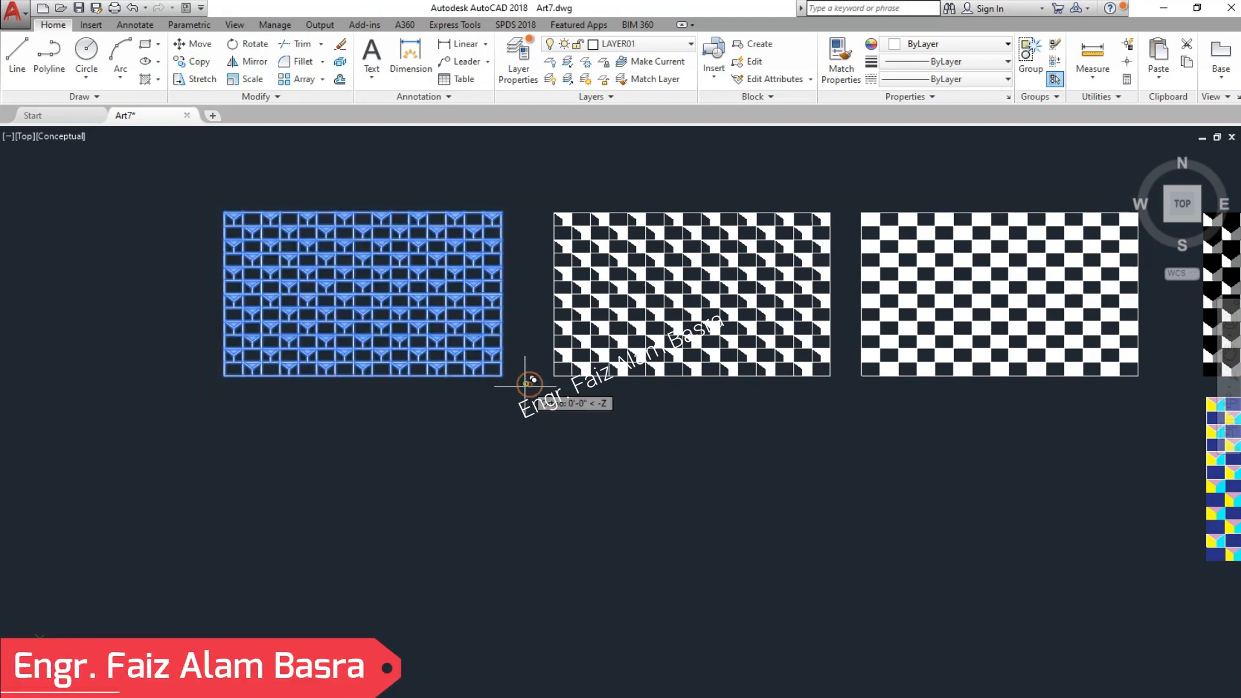
left_click(542, 630)
key("Escape")
Step: Change the color of the entire copied triangle panel, grid lines and hatches included, to index color Yellow
scroll(307, 634, "up", 3)
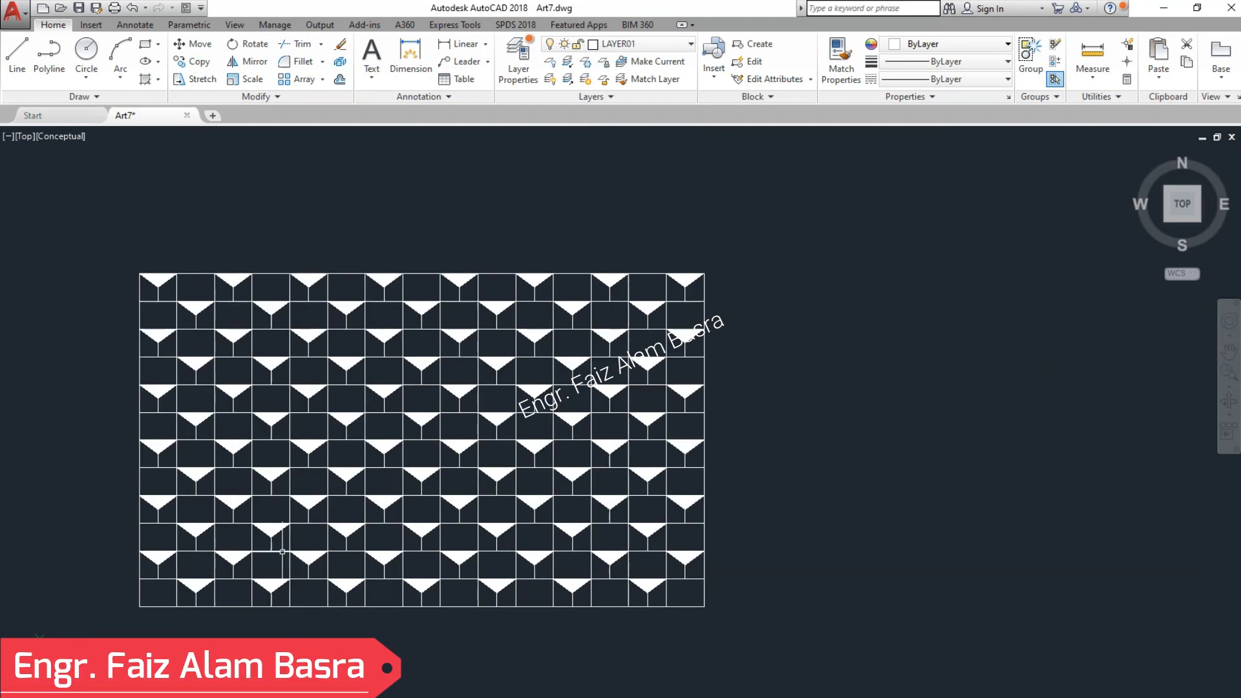
left_click(762, 643)
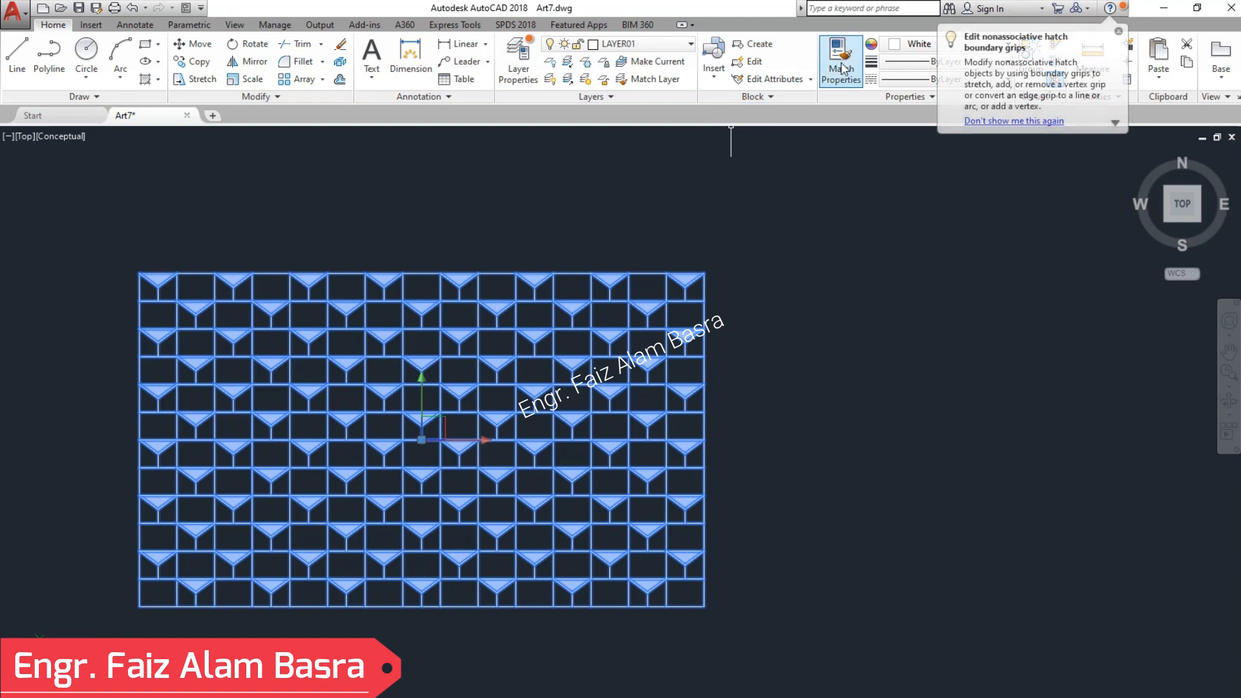
left_click(922, 50)
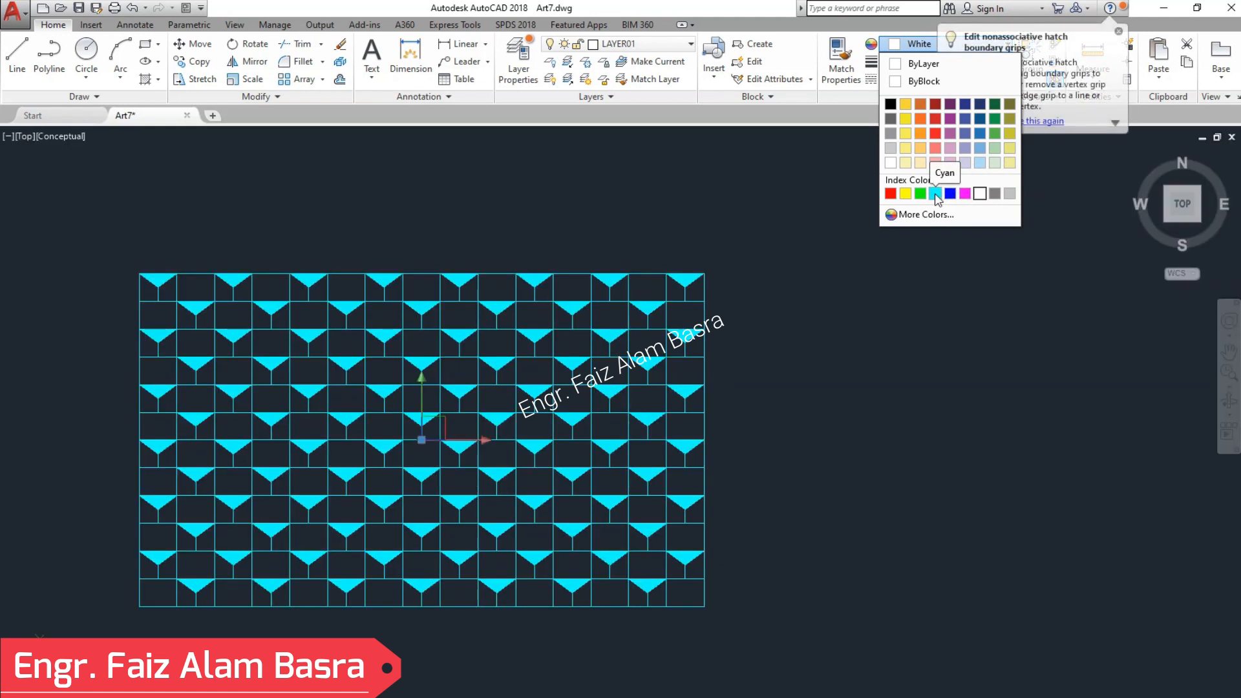
left_click(905, 194)
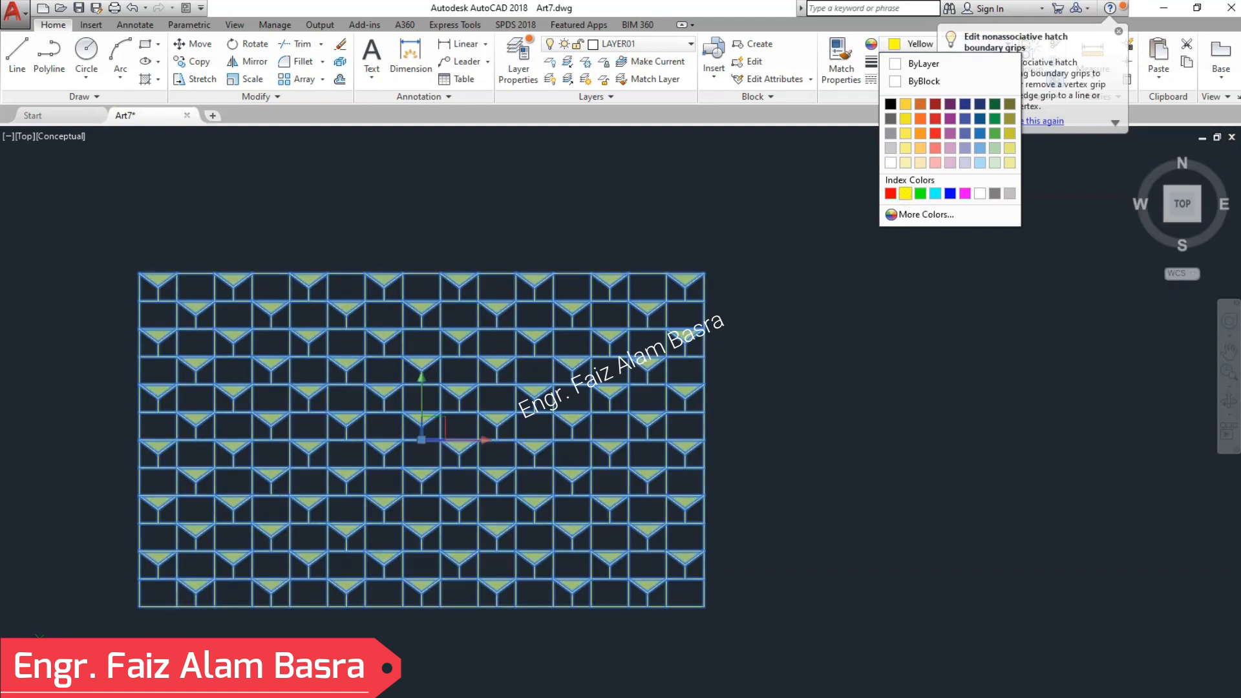
scroll(81, 504, "up", 2)
scroll(111, 430, "up", 2)
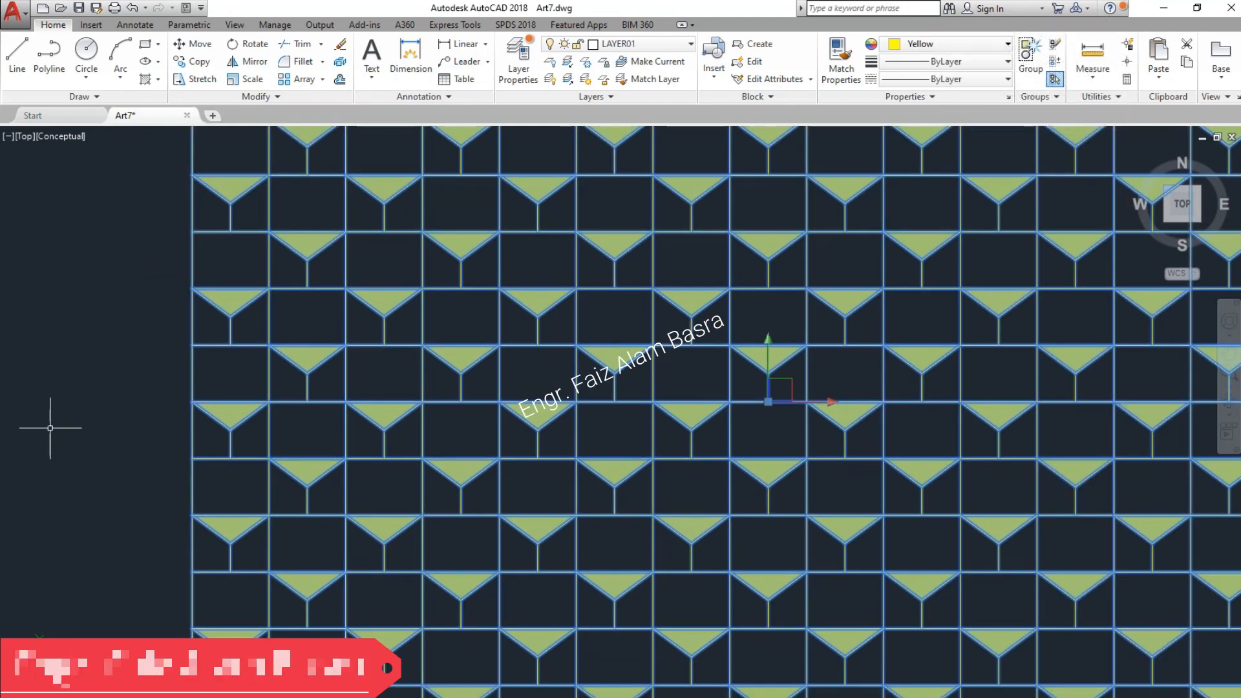
key("Escape")
Step: Inspect the yellow triangle panel using Pan and Zoom Realtime, and look over the finished multicolored panels again
left_click(1228, 352)
left_click_drag(1191, 352, 1003, 408)
left_click(1229, 387)
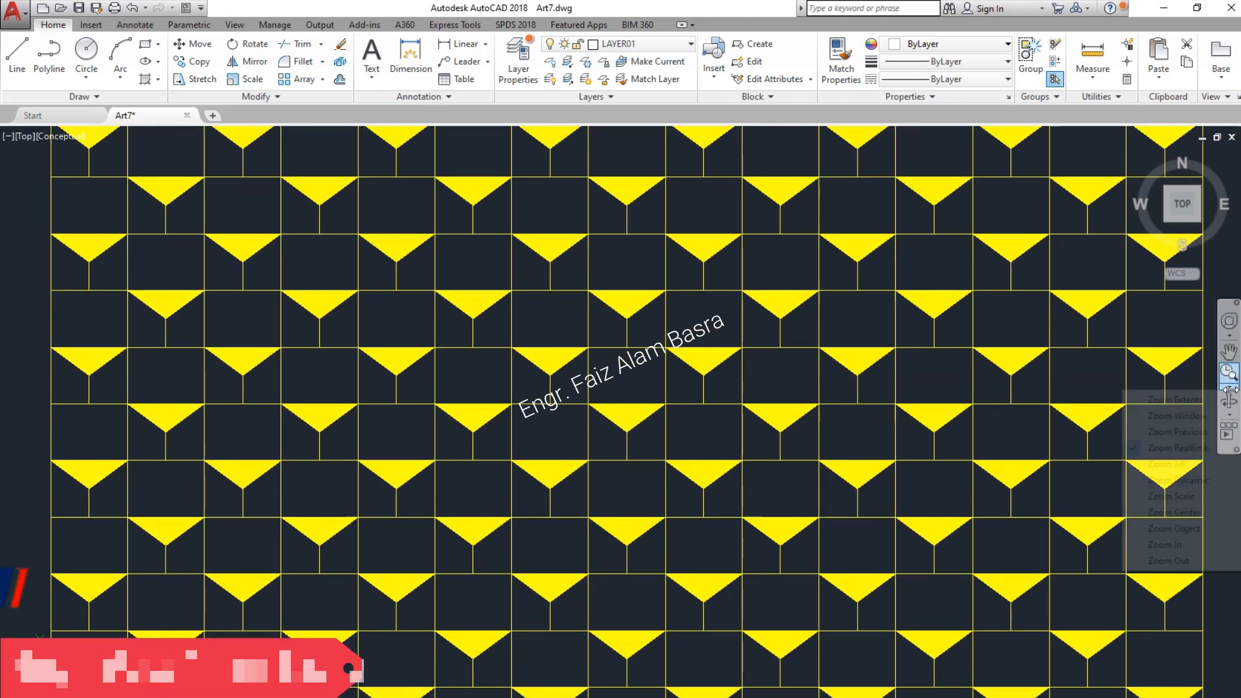
left_click(1188, 446)
left_click_drag(1169, 409, 1112, 456)
left_click_drag(1208, 382, 1181, 401)
right_click(1171, 398)
left_click(1187, 390)
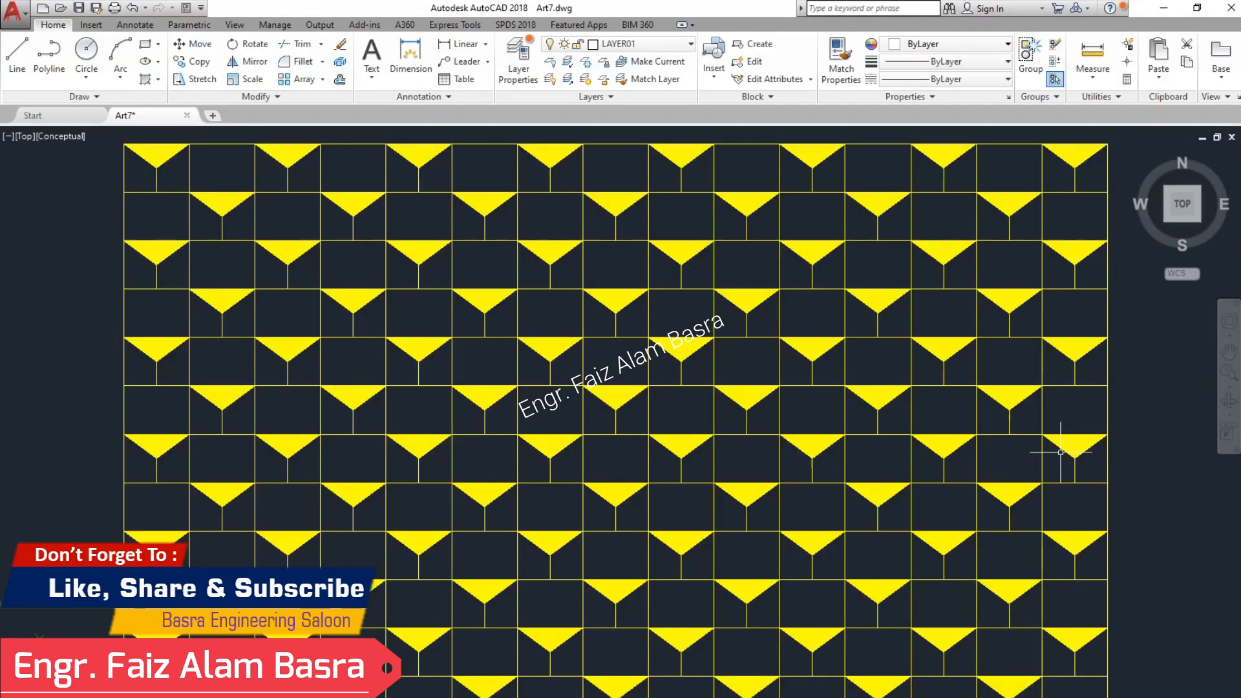
scroll(281, 440, "down", 10)
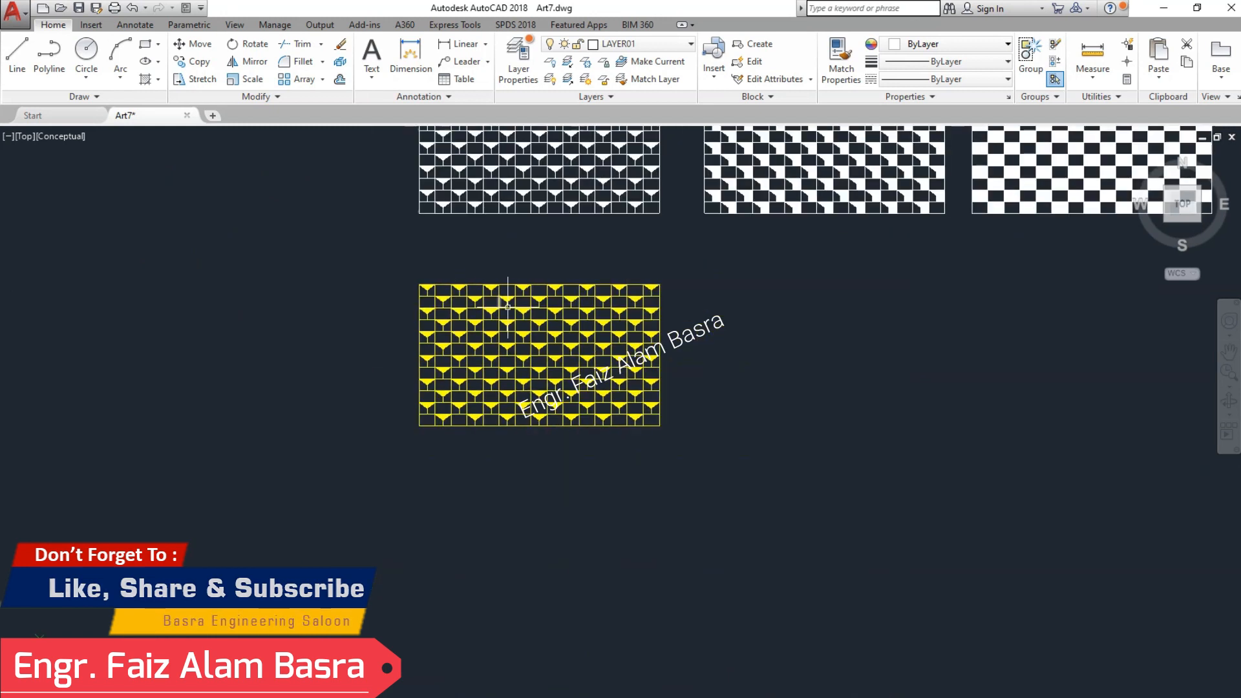
scroll(969, 362, "up", 7)
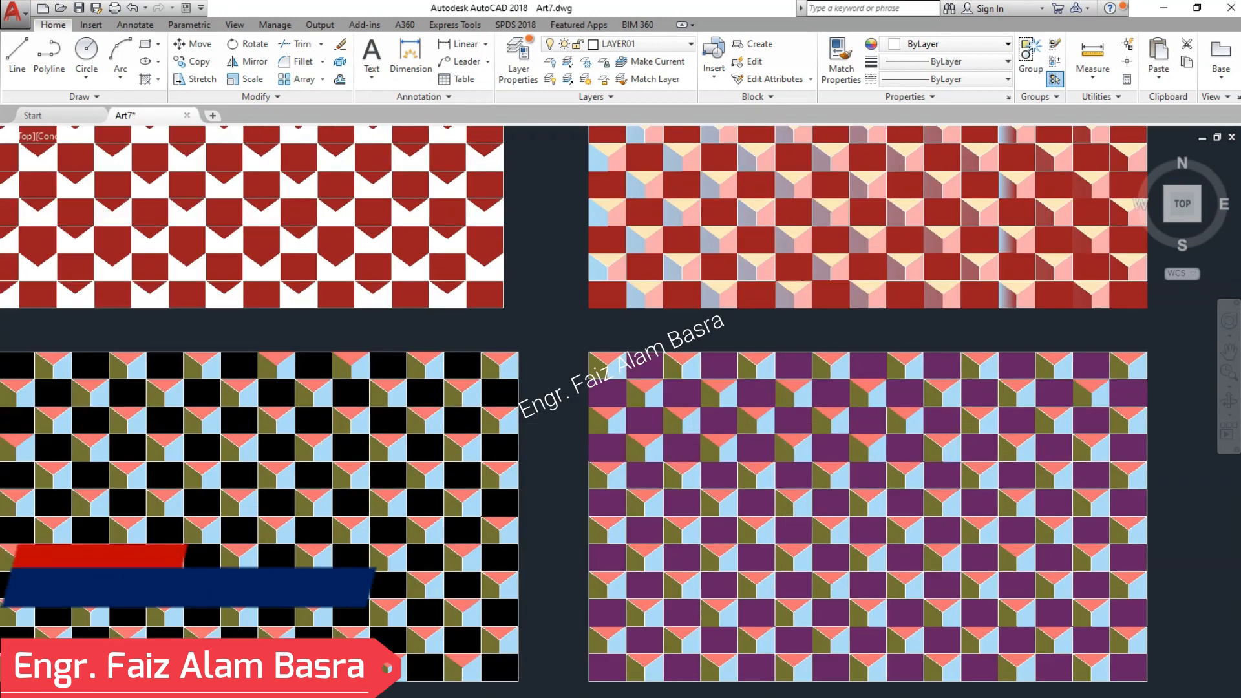